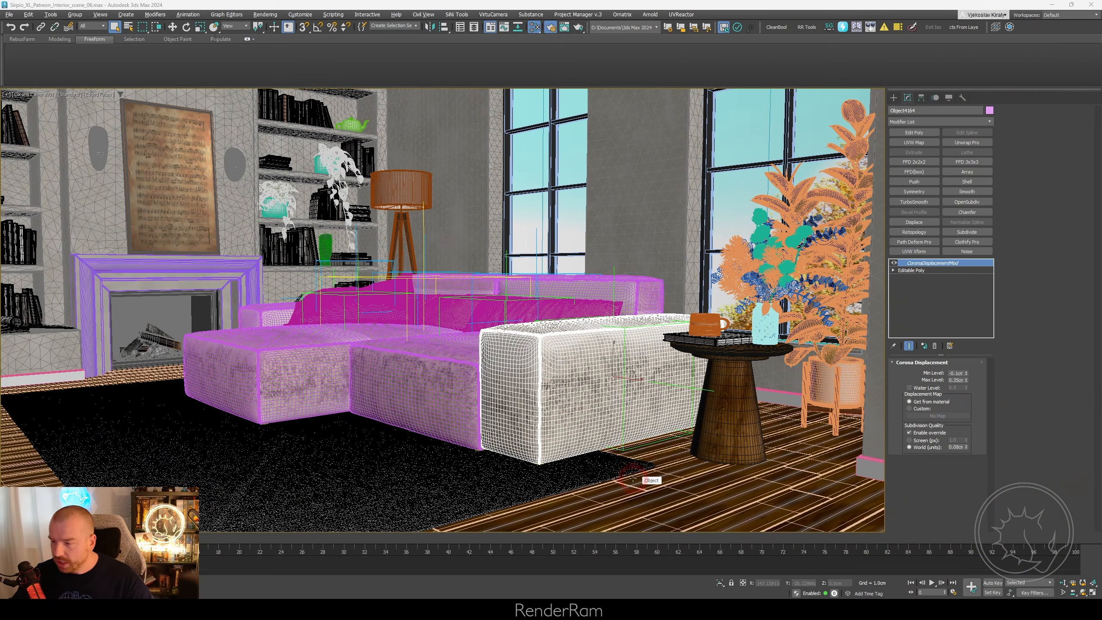
# - Delete the TurboSmooth modifier from the rug
pyautogui.click(620, 469)
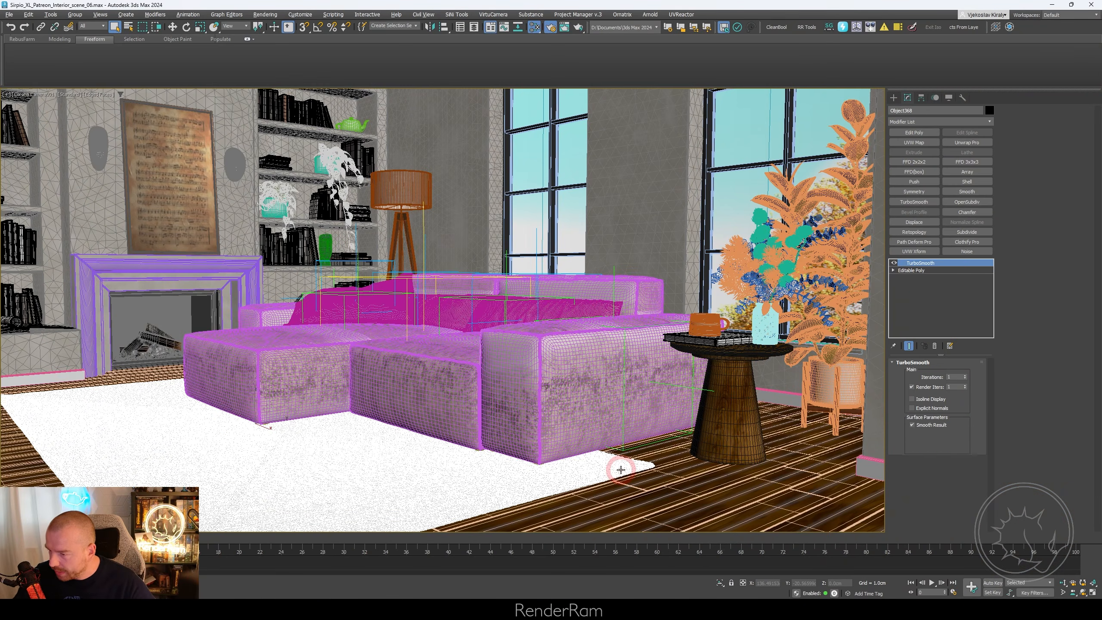
pyautogui.rightClick(952, 263)
pyautogui.click(968, 278)
pyautogui.click(685, 487)
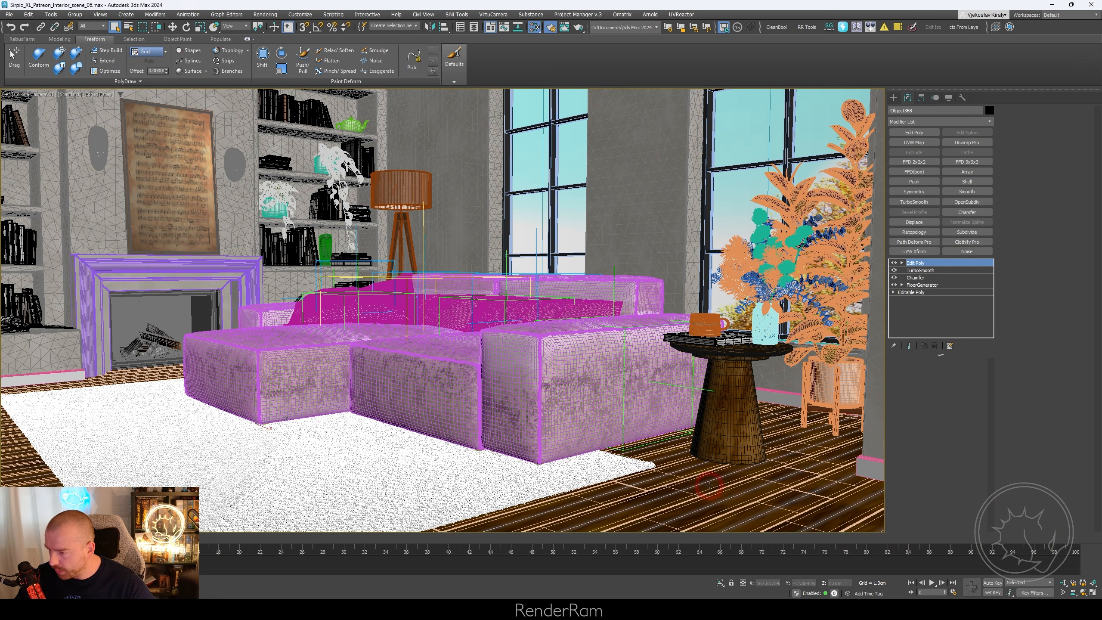
# - Delete the Edit Poly, TurboSmooth and Chamfer modifiers above FloorGenerator on the wooden floor
pyautogui.keyDown('shift'); pyautogui.click(934, 286); pyautogui.keyUp('shift')
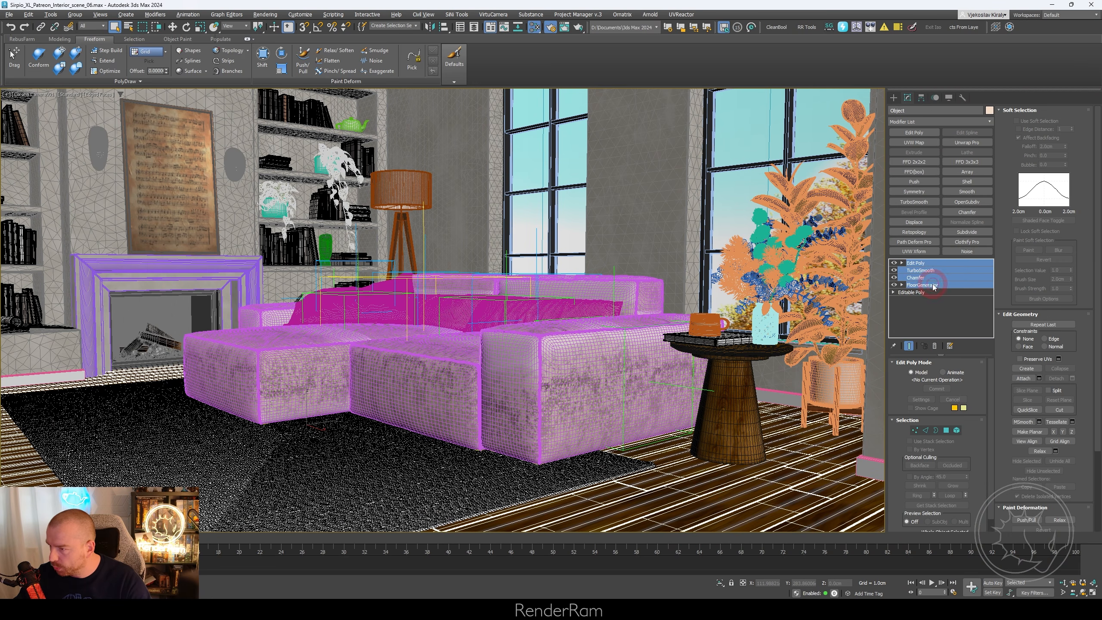
pyautogui.rightClick(929, 279)
pyautogui.click(928, 288)
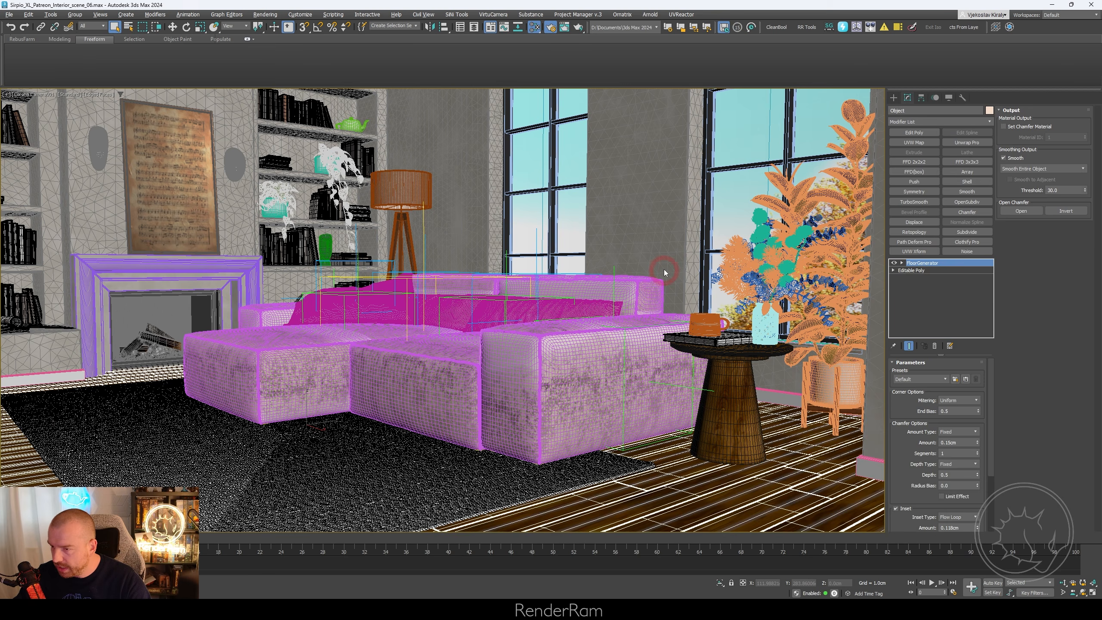
# - Delete the UVW Map, Noise, Chamfer and Subdivide modifiers from the room walls, keeping only the Editable Poly base
pyautogui.click(665, 273)
pyautogui.keyDown('shift'); pyautogui.click(933, 287); pyautogui.keyUp('shift')
pyautogui.rightClick(931, 277)
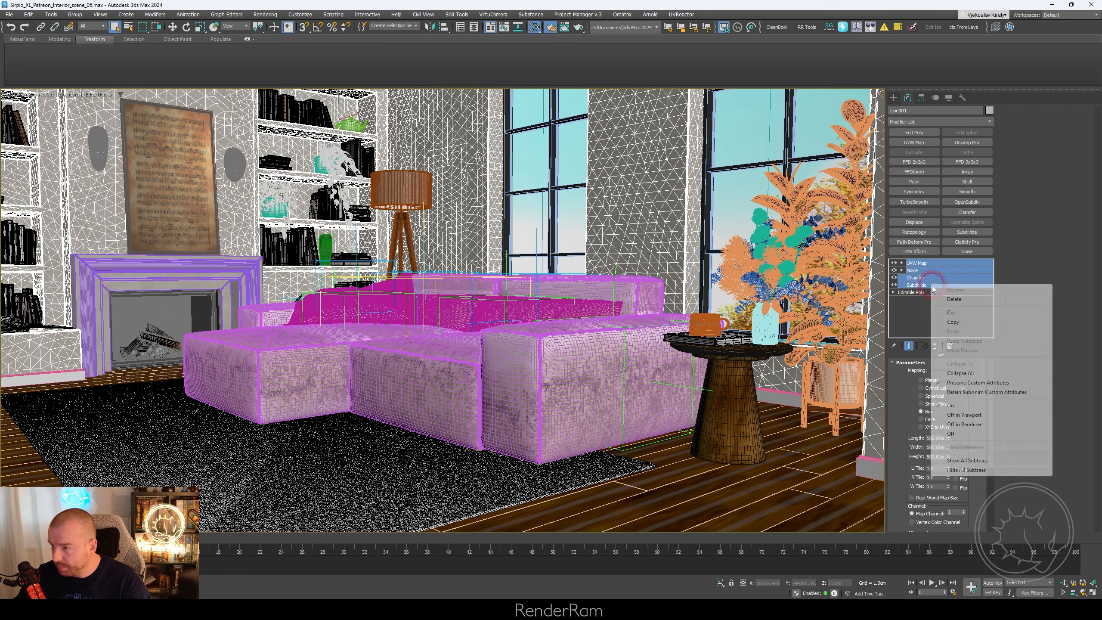
pyautogui.click(929, 287)
pyautogui.click(694, 183)
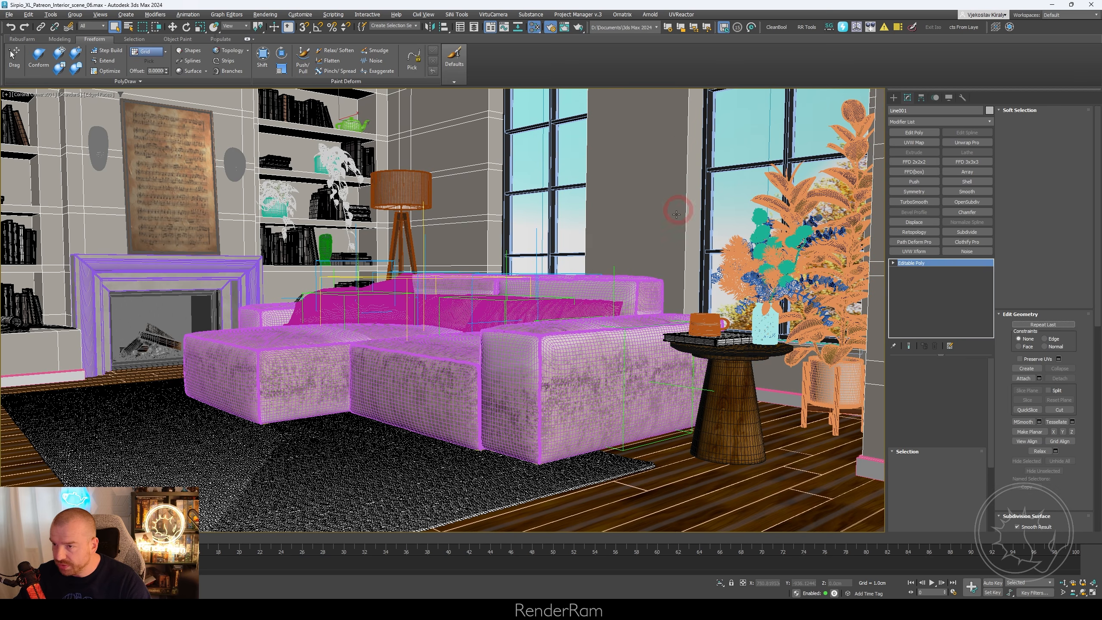
# - Turn off TurboSmooth on the wall sconce and on the long sofa pillow
pyautogui.click(234, 164)
pyautogui.click(906, 280)
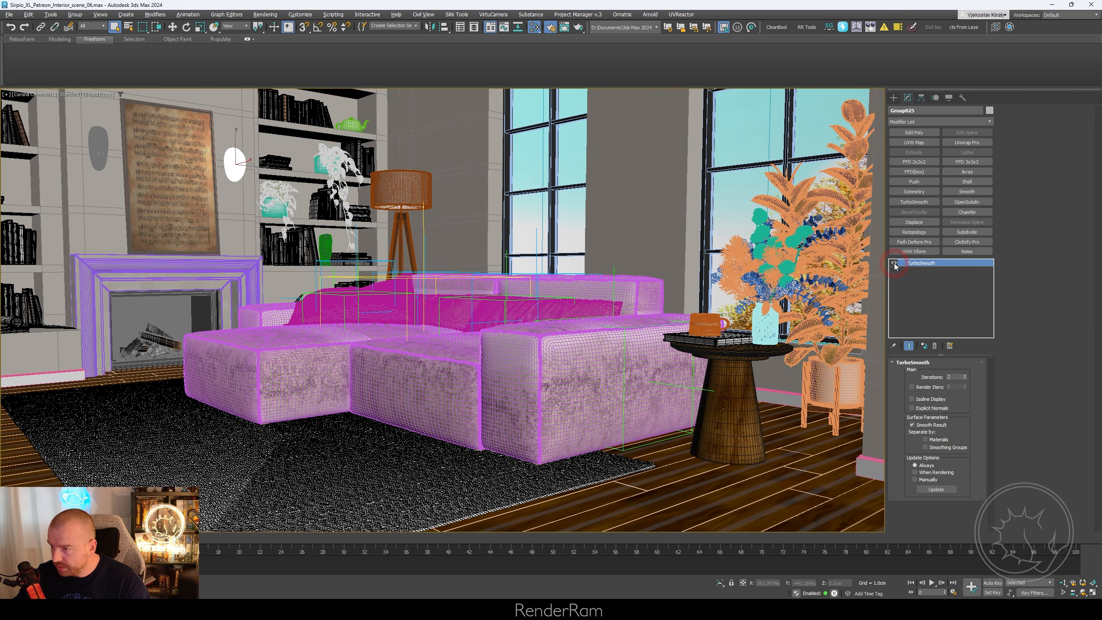
pyautogui.click(462, 311)
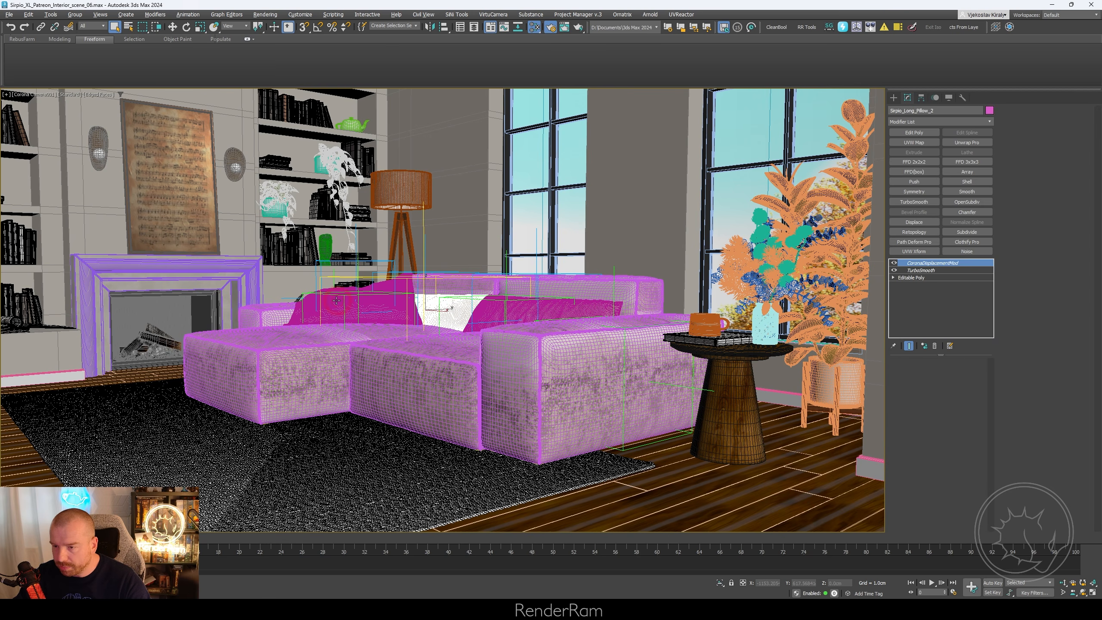
pyautogui.click(894, 270)
pyautogui.click(325, 248)
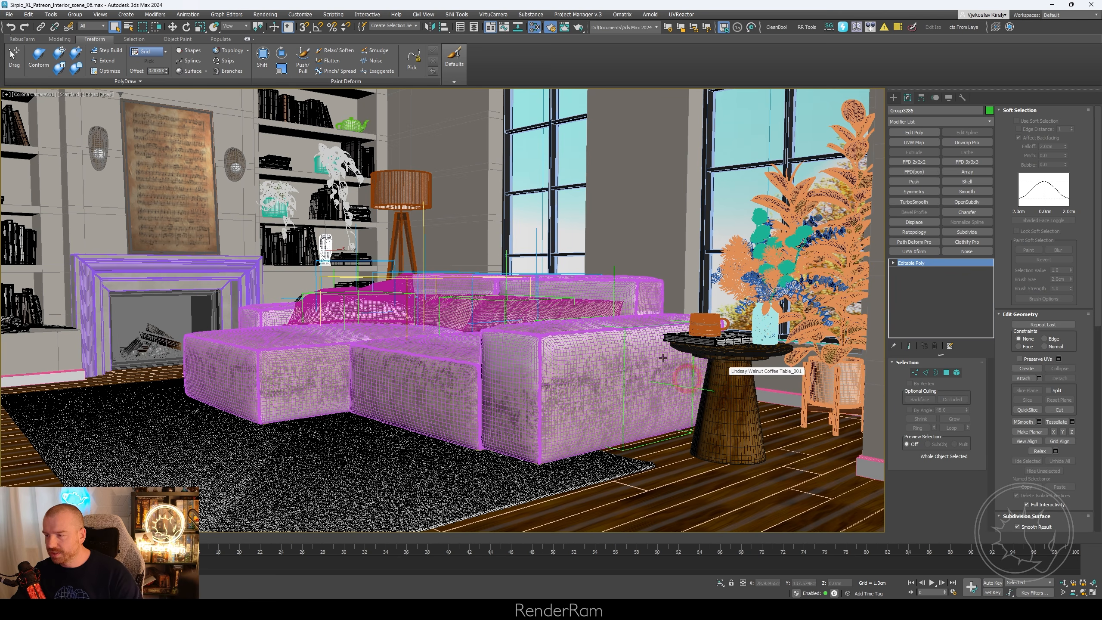
# - Restrict selection to Geometry, select all objects in the scene and convert them to Editable Poly
pyautogui.click(96, 27)
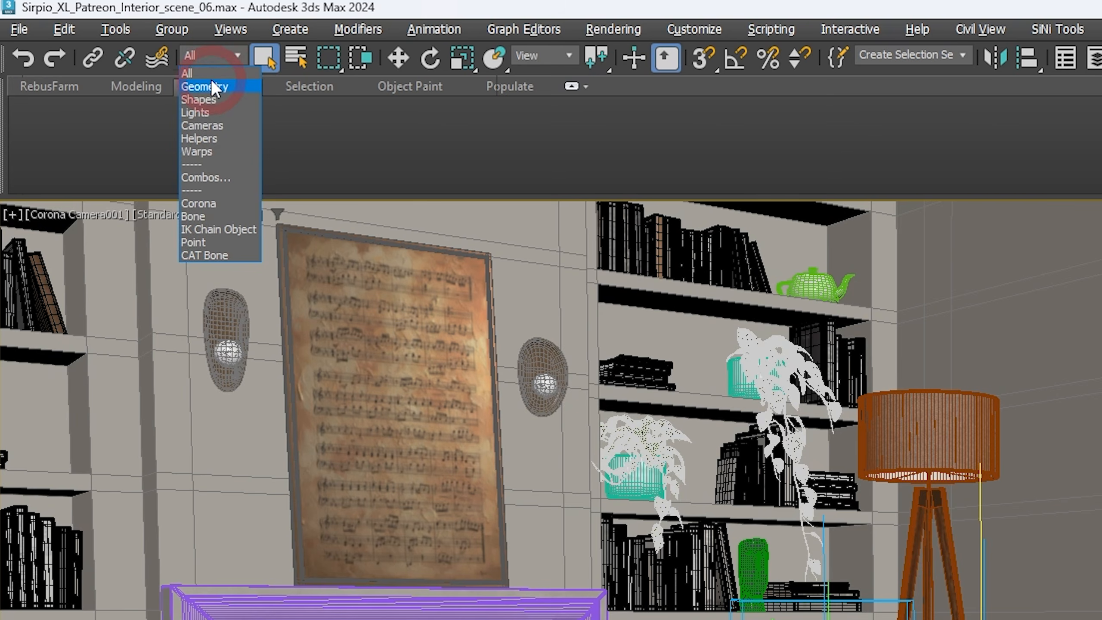
pyautogui.click(207, 87)
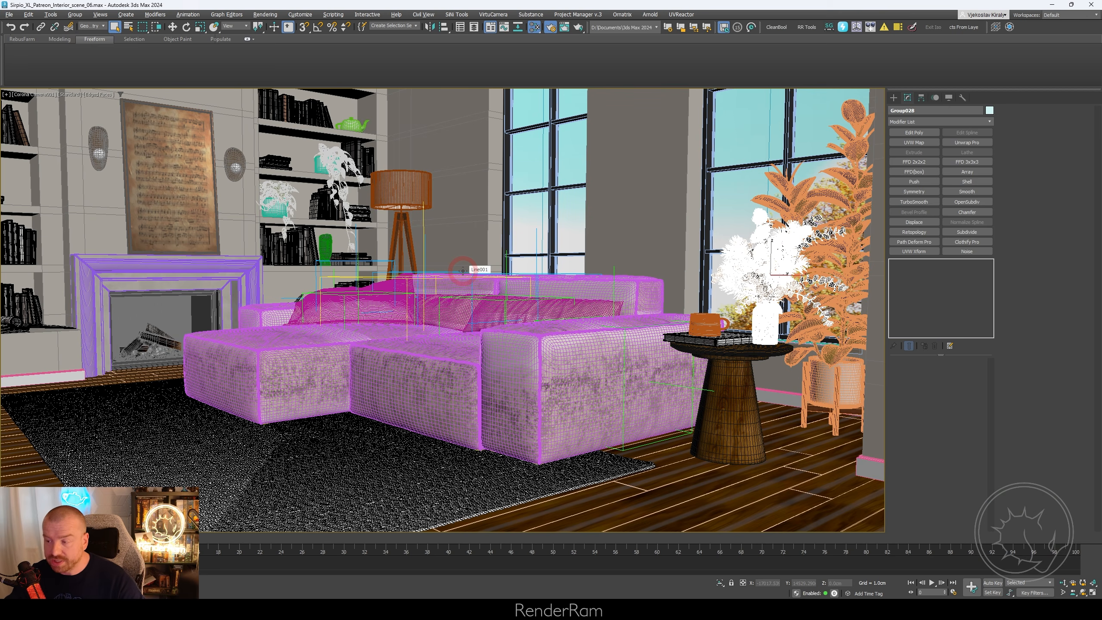
pyautogui.hotkey('ctrl', 'a')
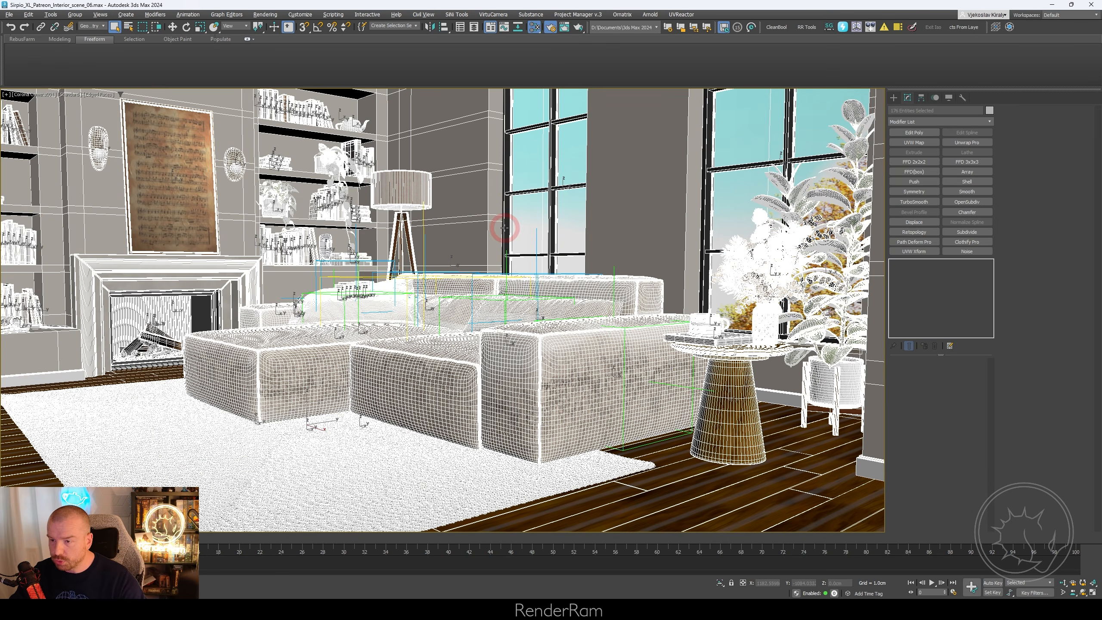
pyautogui.rightClick(396, 263)
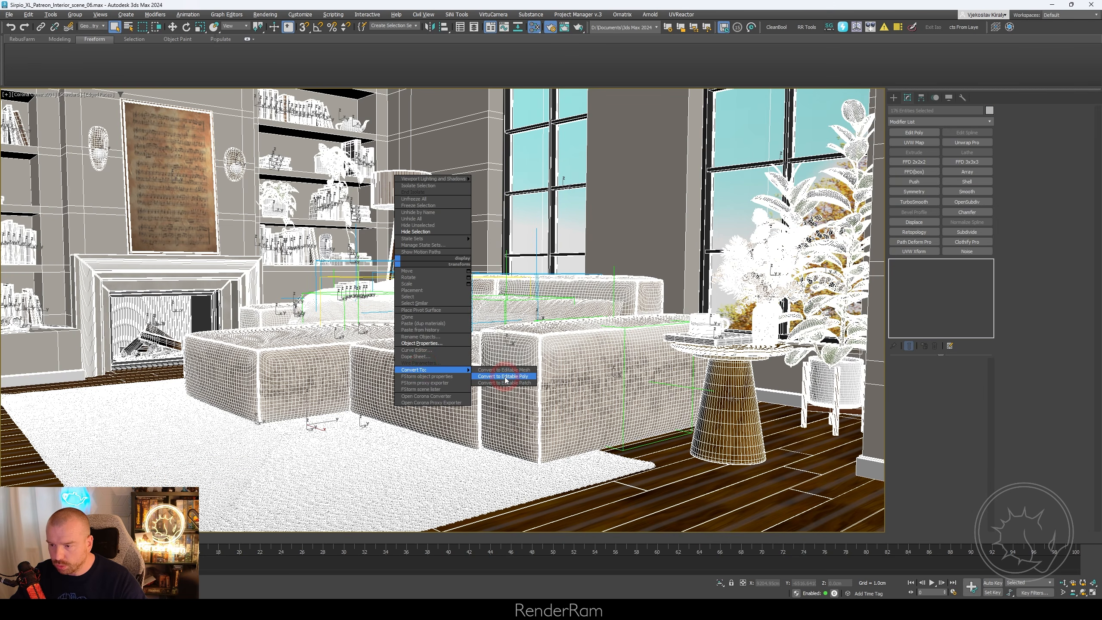
pyautogui.click(414, 367)
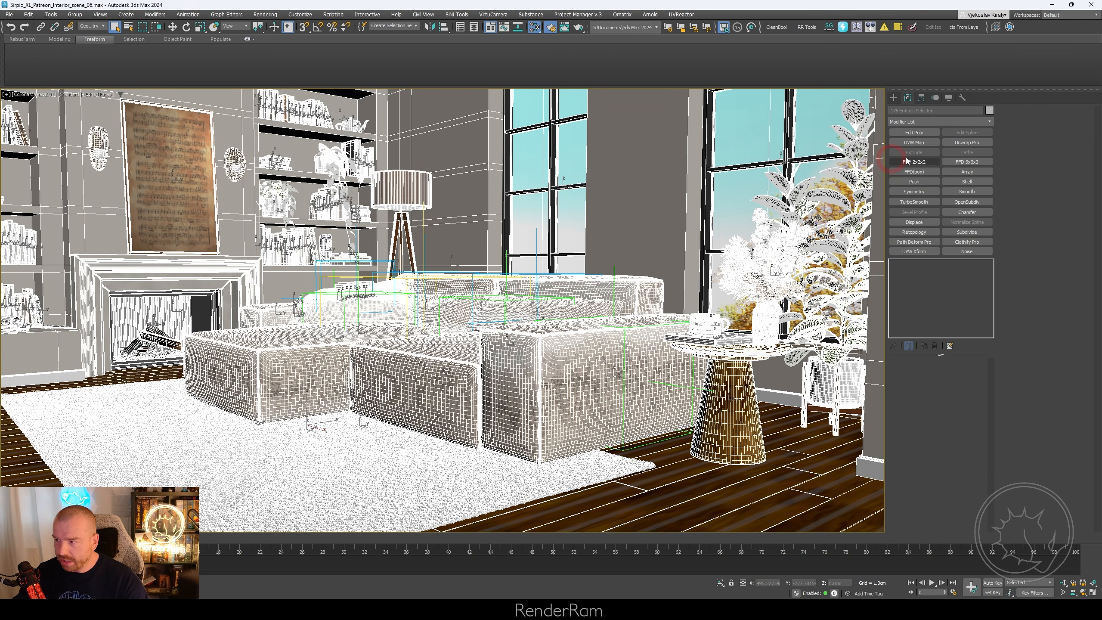
# - Apply the object-space Camera Map modifier to all selected geometry and pick Corona Camera001 as its camera from the top view
pyautogui.click(928, 123)
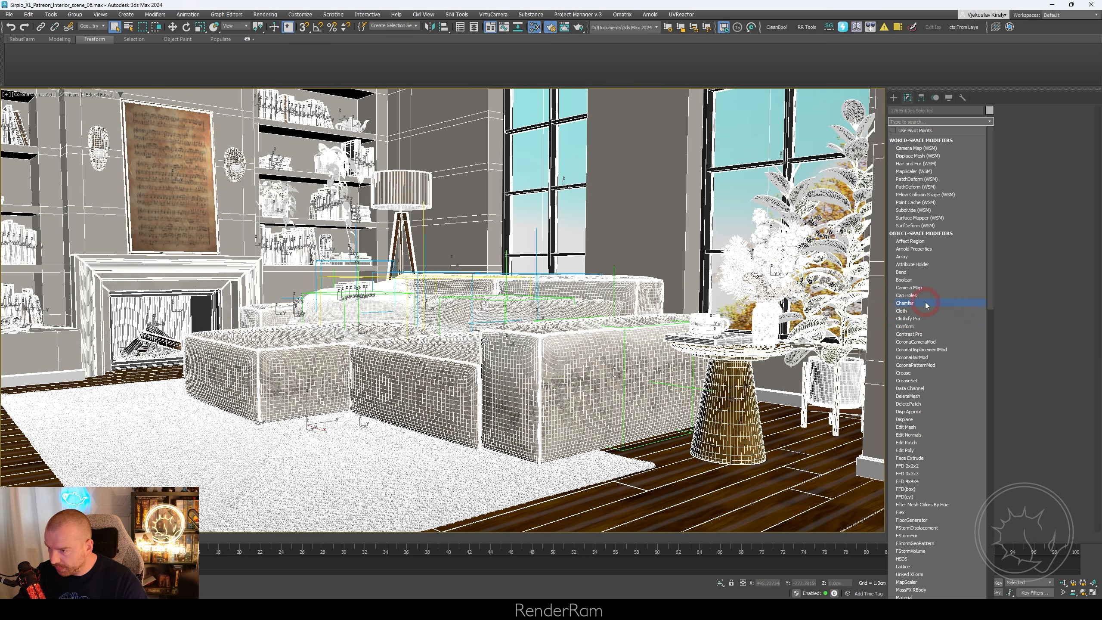
pyautogui.click(910, 288)
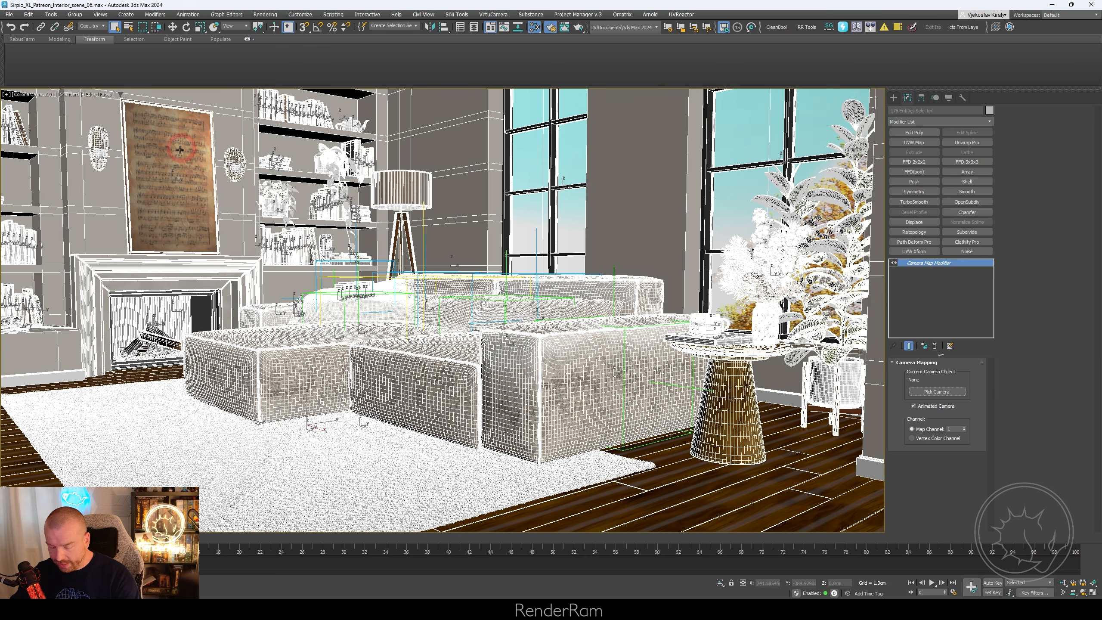
pyautogui.press('t')
pyautogui.scroll(-12, 389, 189)
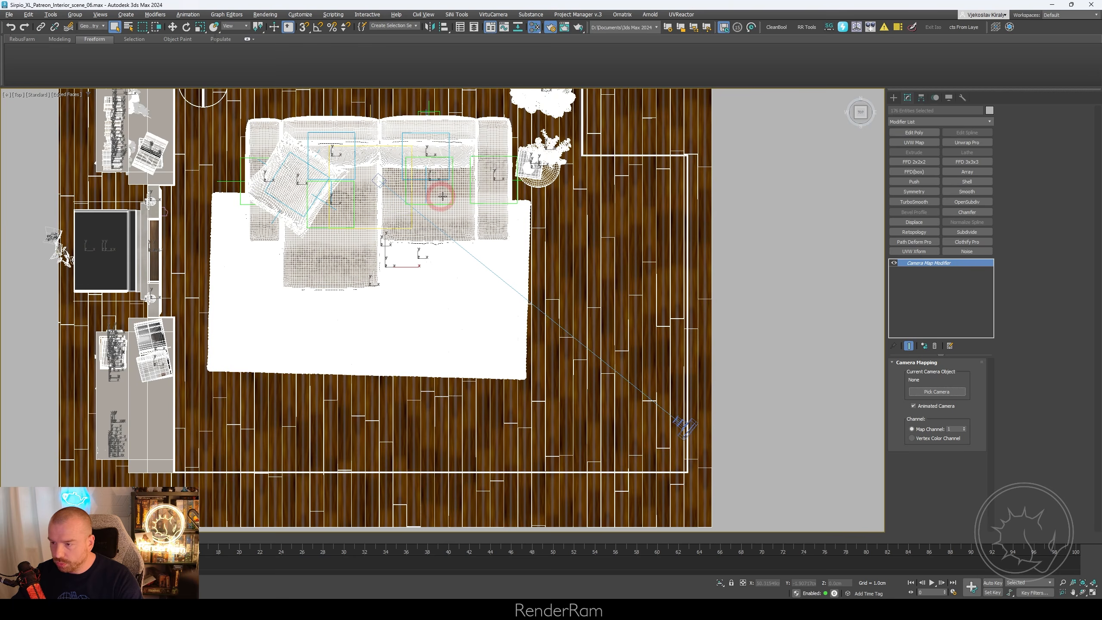
pyautogui.moveTo(724, 430); pyautogui.dragTo(620, 360, button='middle')
pyautogui.scroll(5, 620, 359)
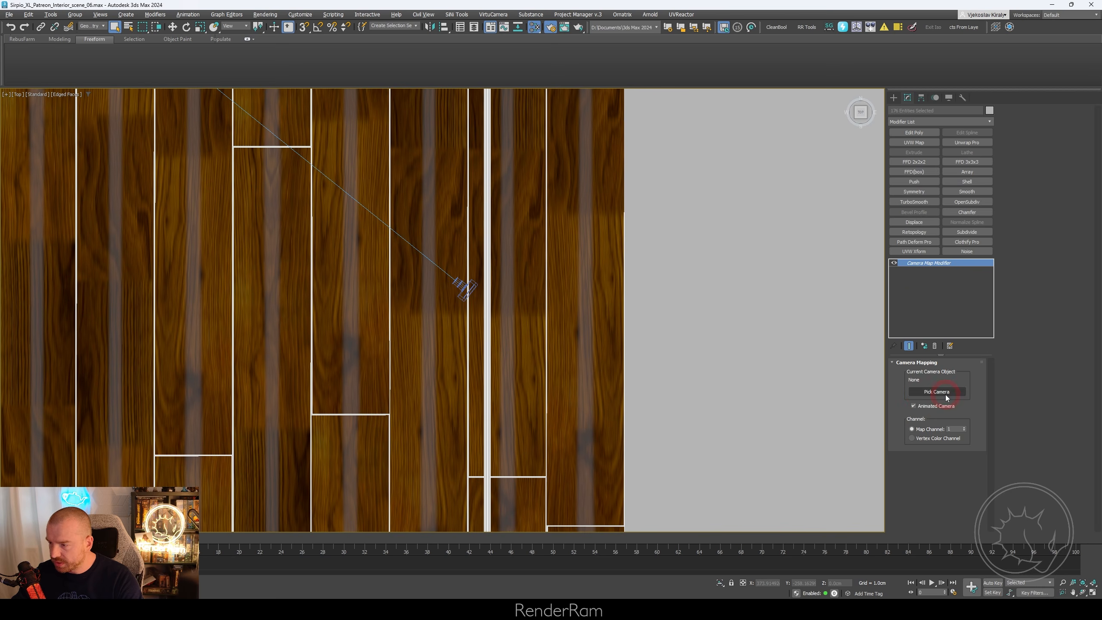
pyautogui.scroll(1, 87, 28)
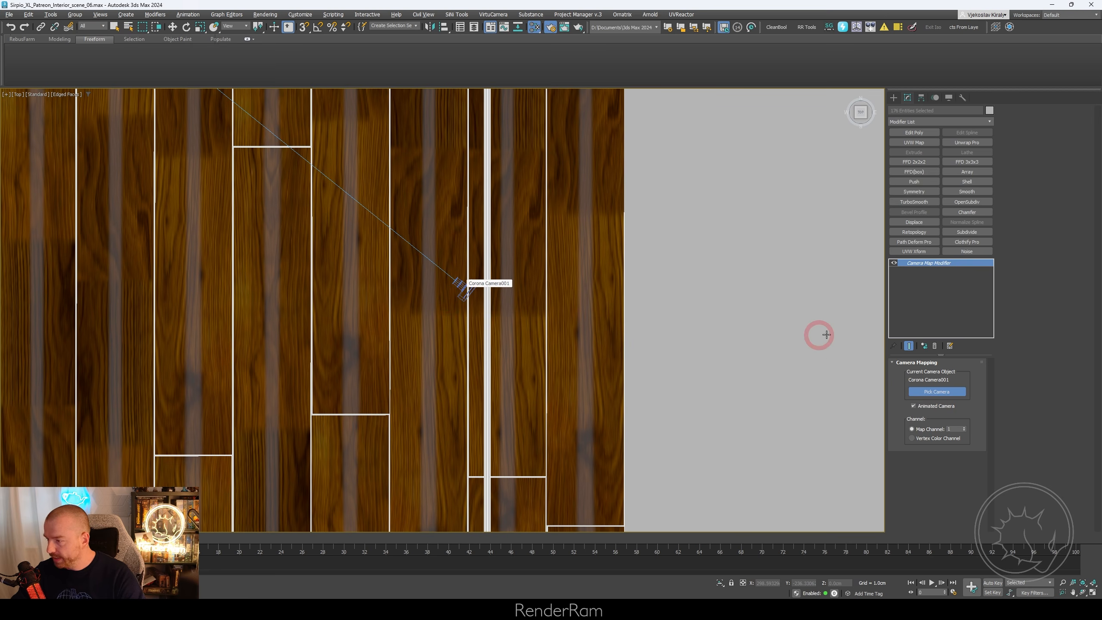
pyautogui.scroll(-6, 686, 298)
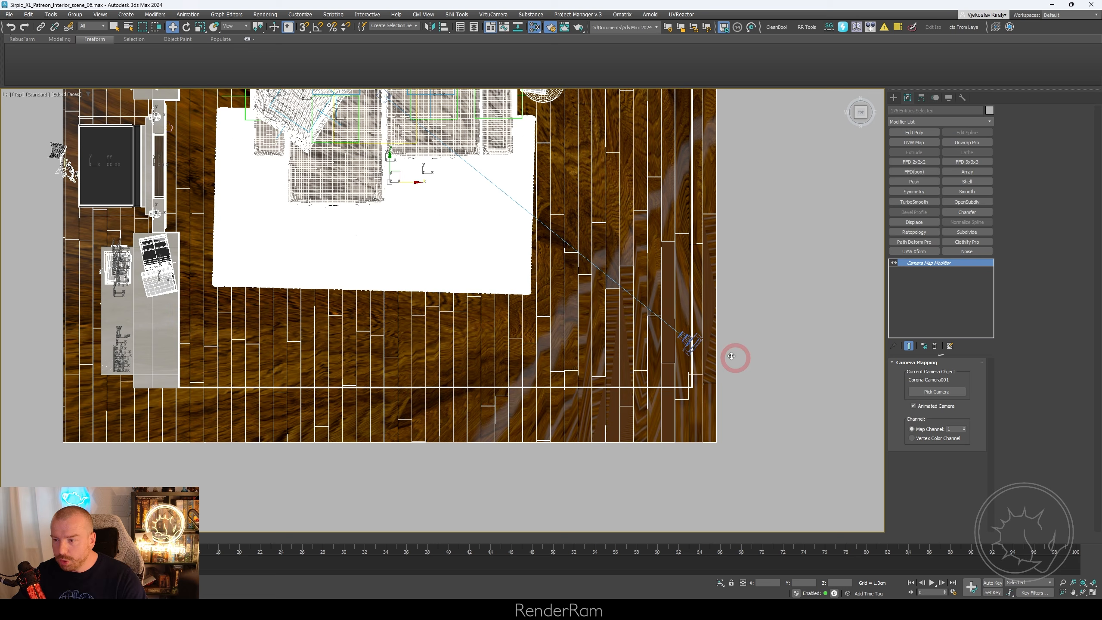
pyautogui.moveTo(447, 222); pyautogui.dragTo(411, 335, button='middle')
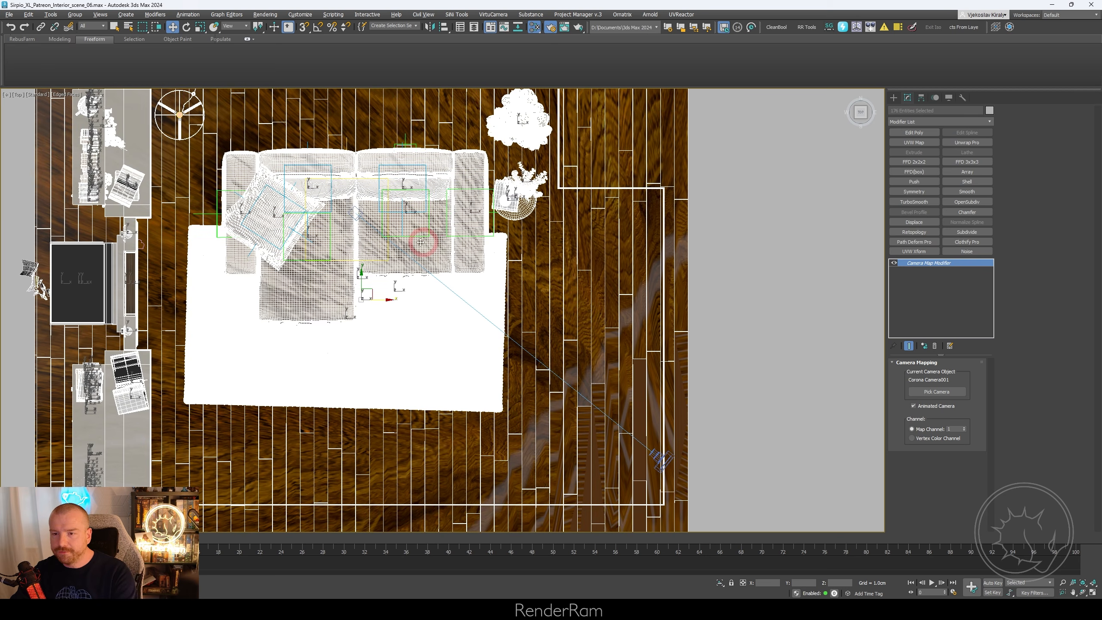
pyautogui.scroll(-2, 372, 248)
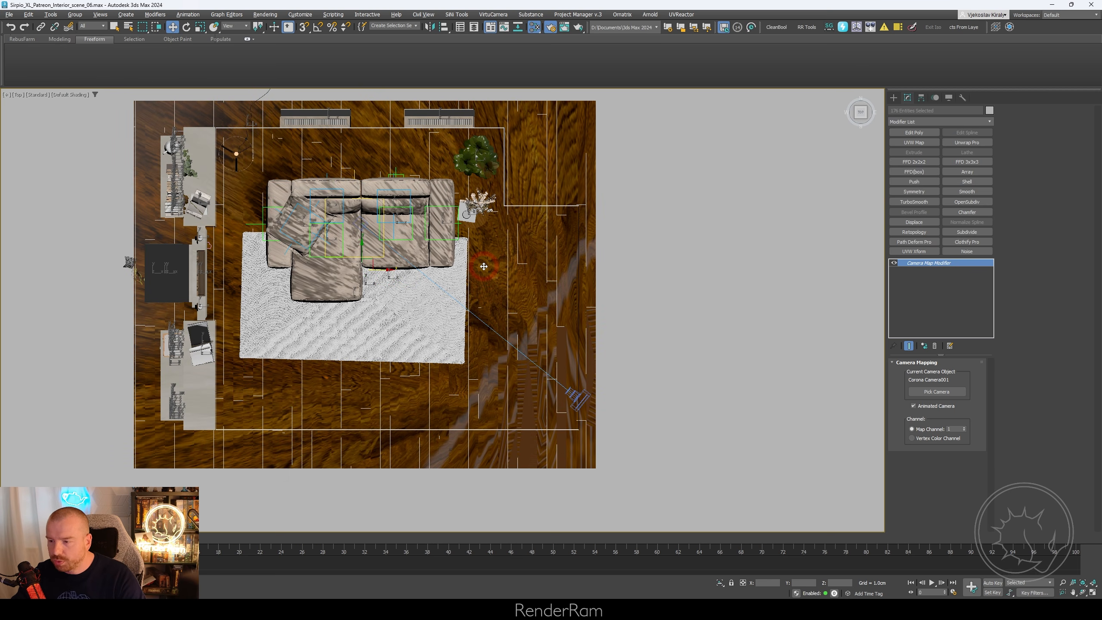
# - Return to the Corona camera view and create a new CoronaPhysicalMtl in the Slate Material Editor
pyautogui.press('c')
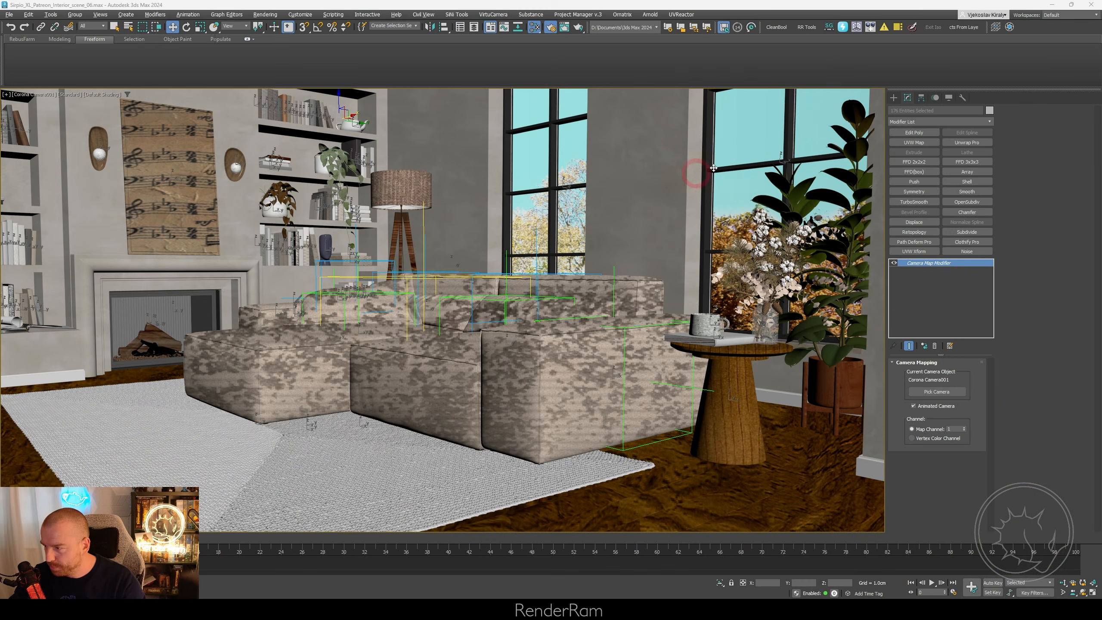
pyautogui.press('m')
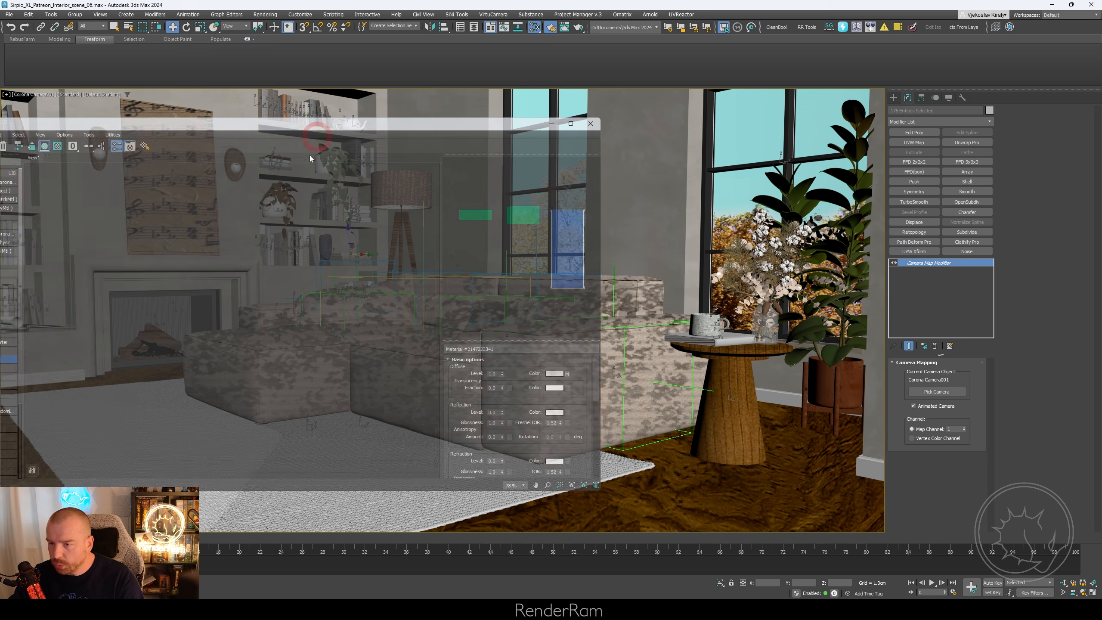
pyautogui.rightClick(305, 259)
pyautogui.moveTo(343, 277)
pyautogui.moveTo(405, 297)
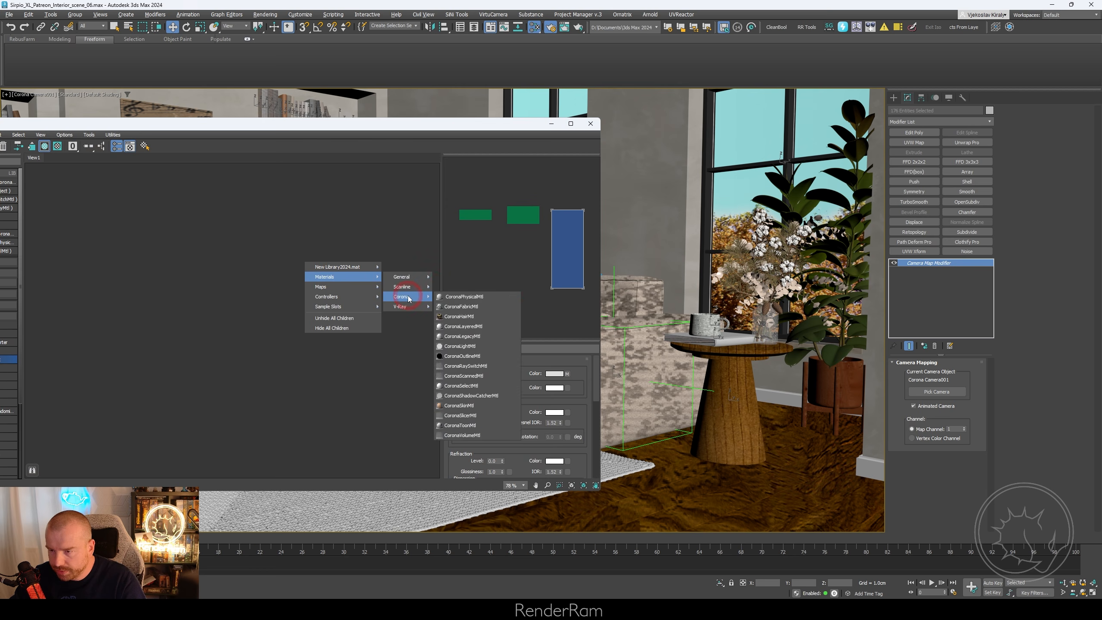
pyautogui.click(457, 336)
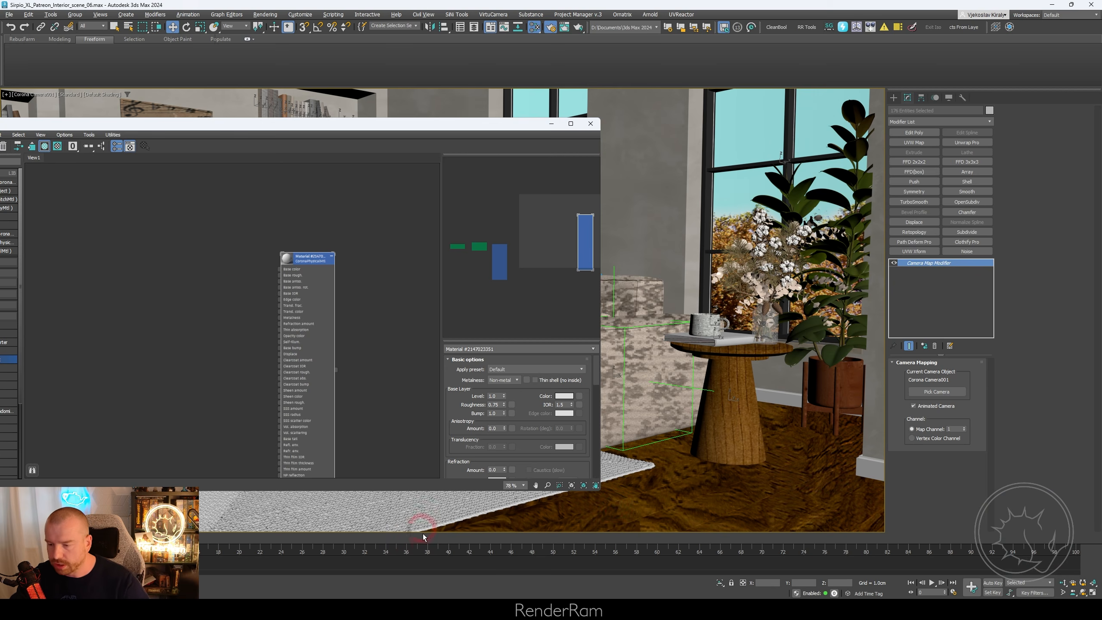
# - Load room.jpg from the textures folder as a Corona bitmap and connect it to the new material's Base color
pyautogui.click(688, 363)
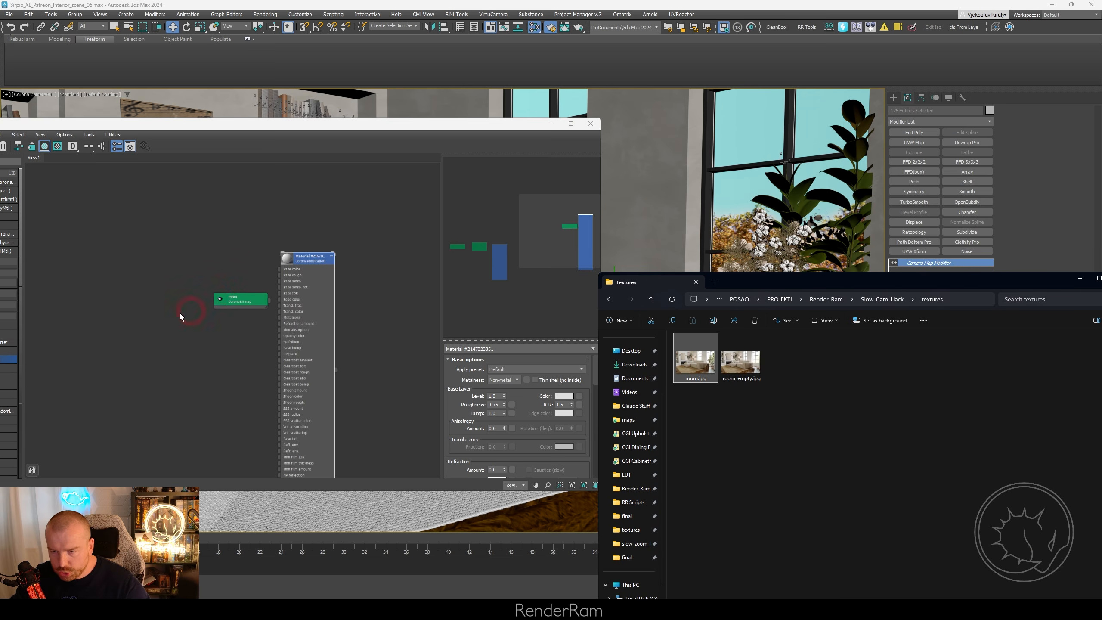
pyautogui.click(266, 333)
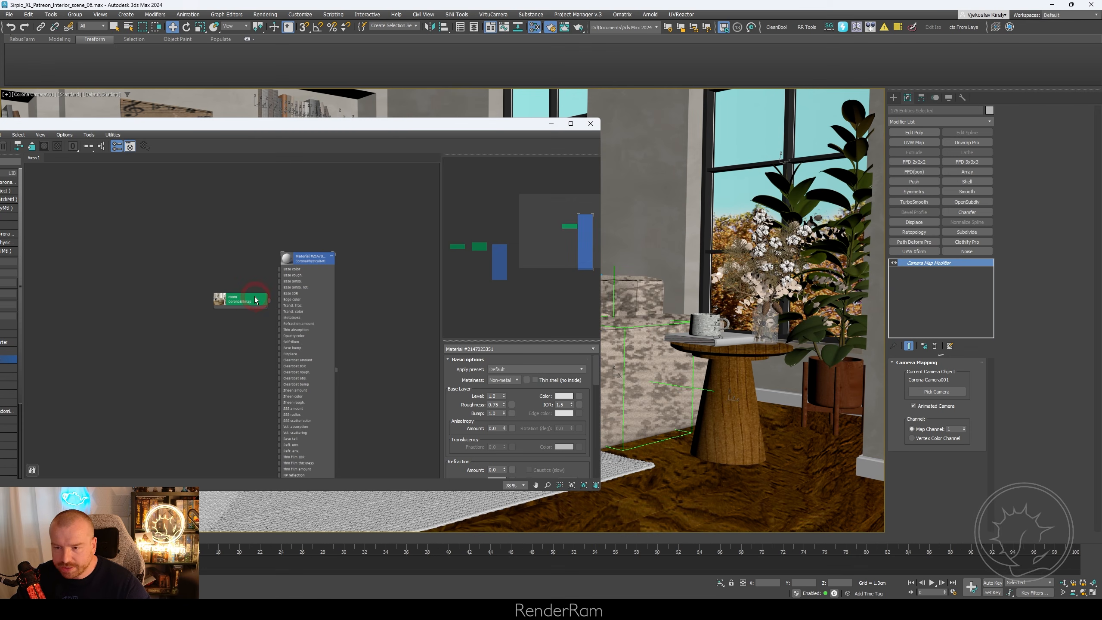
pyautogui.moveTo(255, 299); pyautogui.dragTo(285, 270)
# - Assign the room image material to all selected geometry and reveal the shaded camera view
pyautogui.click(596, 234)
pyautogui.press('F3')
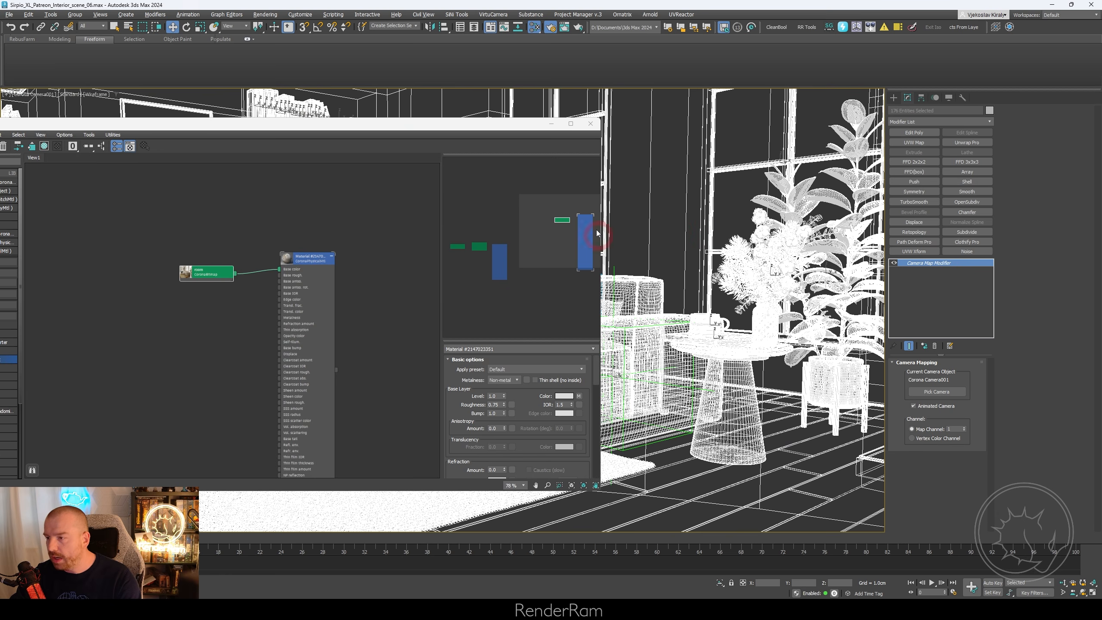
pyautogui.moveTo(437, 127); pyautogui.dragTo(543, 180)
pyautogui.press('F3')
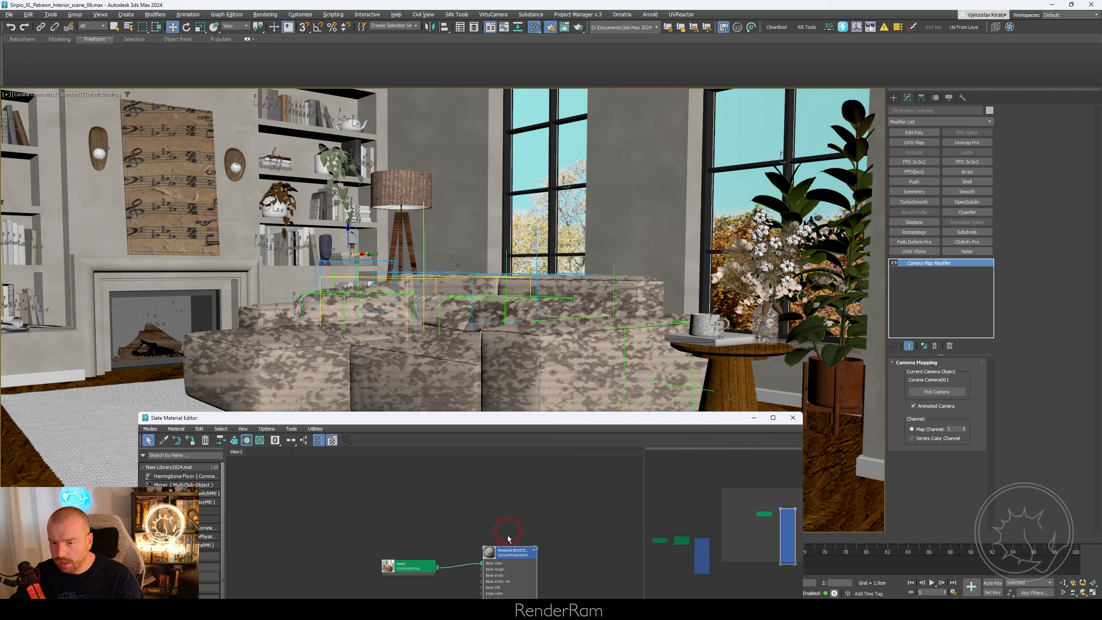
pyautogui.click(191, 442)
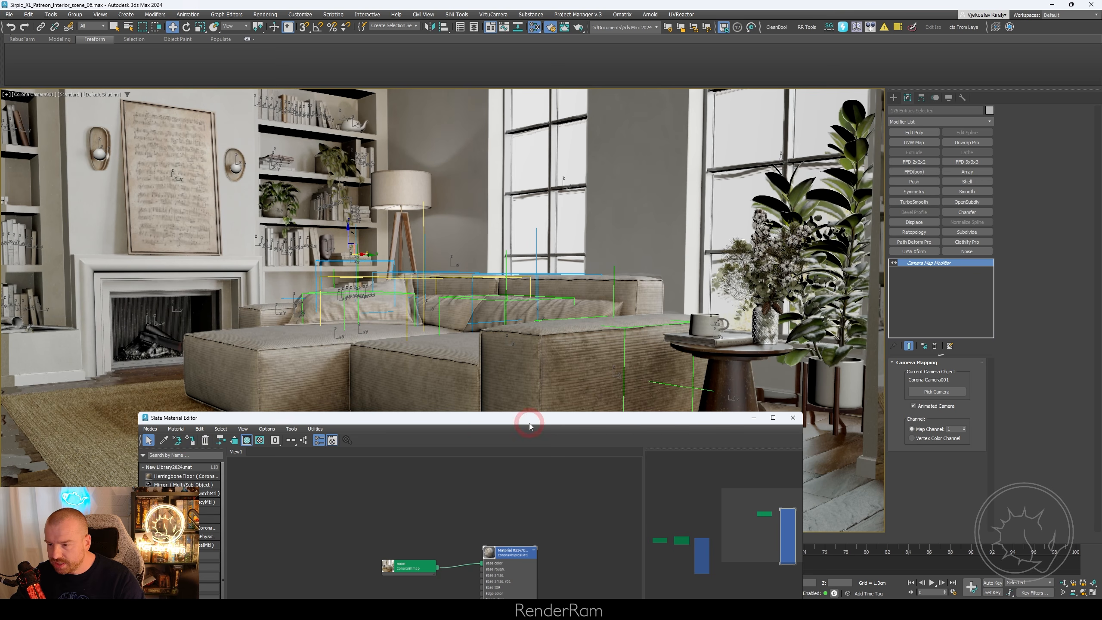
pyautogui.moveTo(529, 423); pyautogui.dragTo(0, 304)
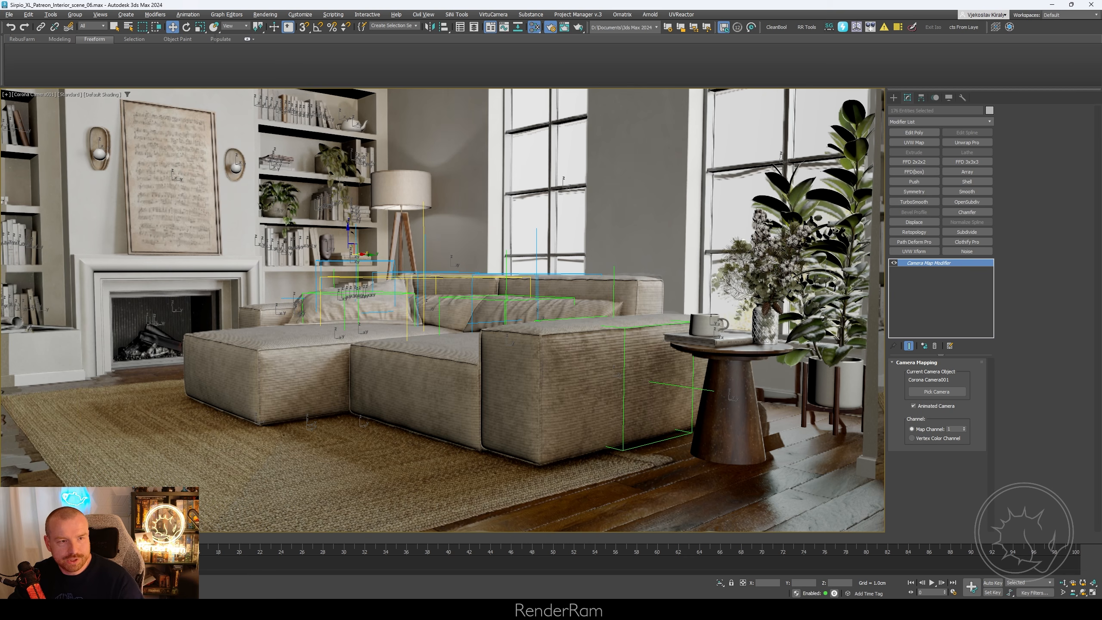
# - Open Render Setup and enable Render only masks (disable shading) in Corona's scene render overrides
pyautogui.moveTo(179, 377); pyautogui.dragTo(222, 377)
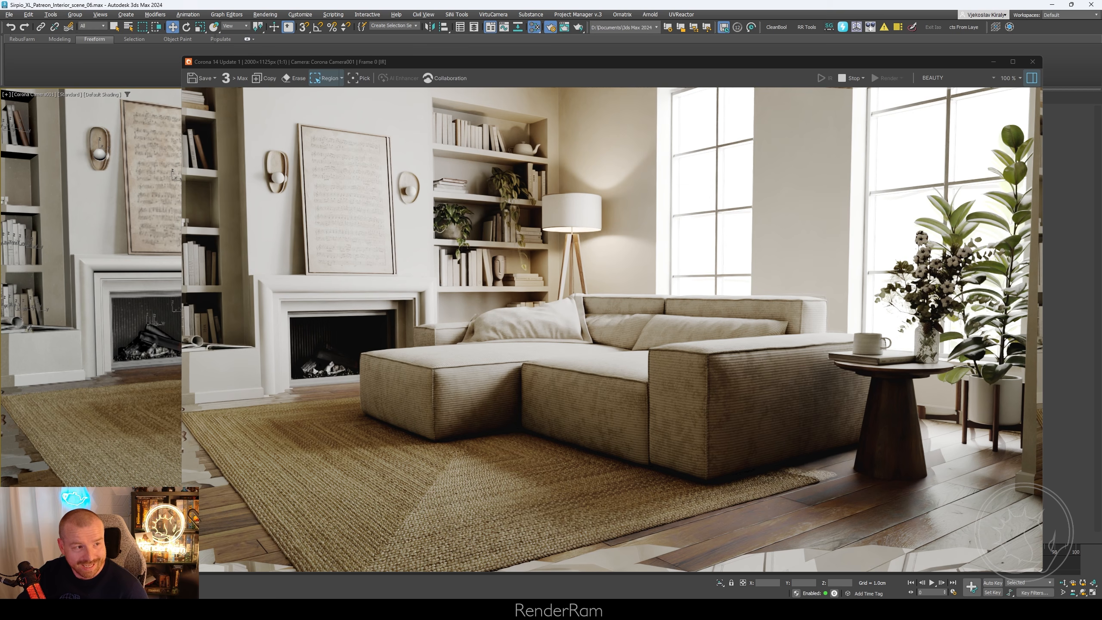
pyautogui.press('F10')
pyautogui.moveTo(286, 150); pyautogui.dragTo(169, 162)
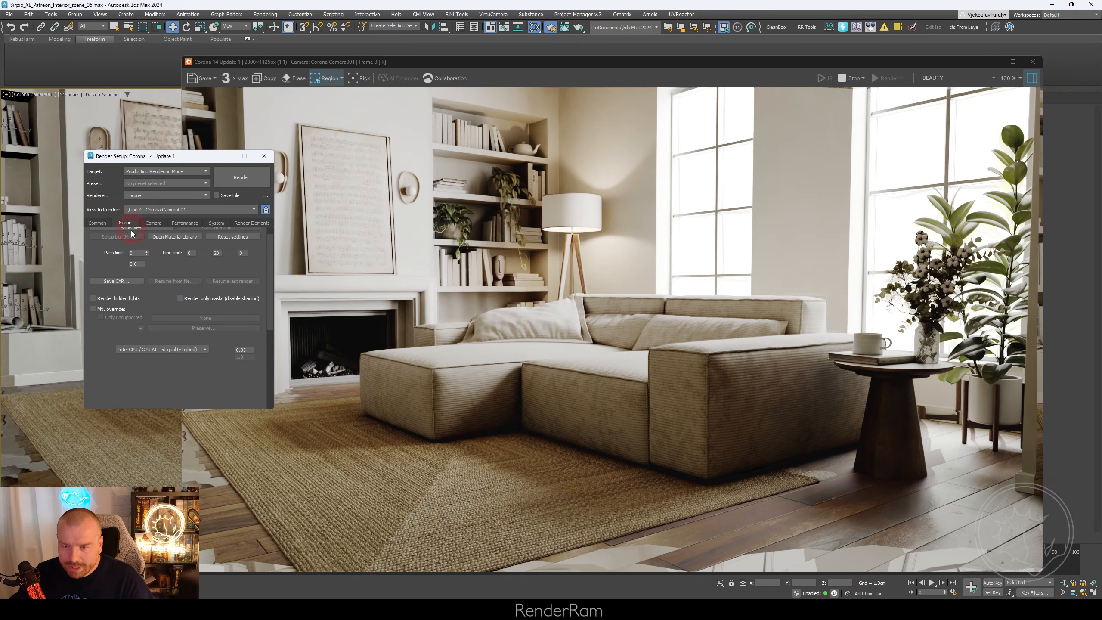
pyautogui.click(194, 299)
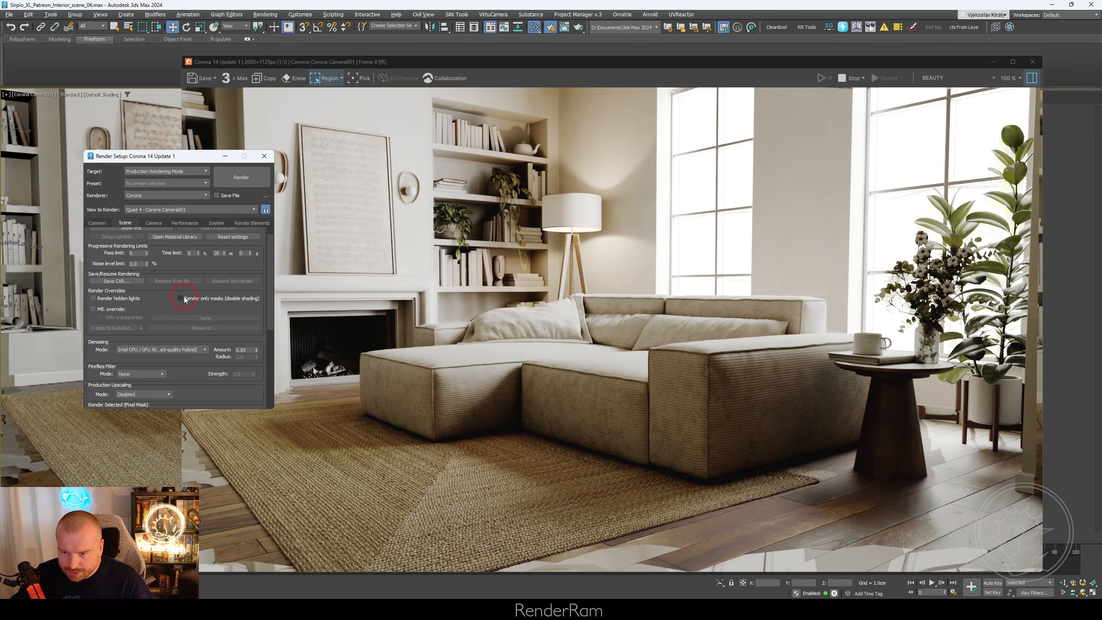
# - Enable Render only masks (disable shading) and display the CShading_SourceColor element in the interactive render, keeping Render Setup clear of the image
pyautogui.click(183, 298)
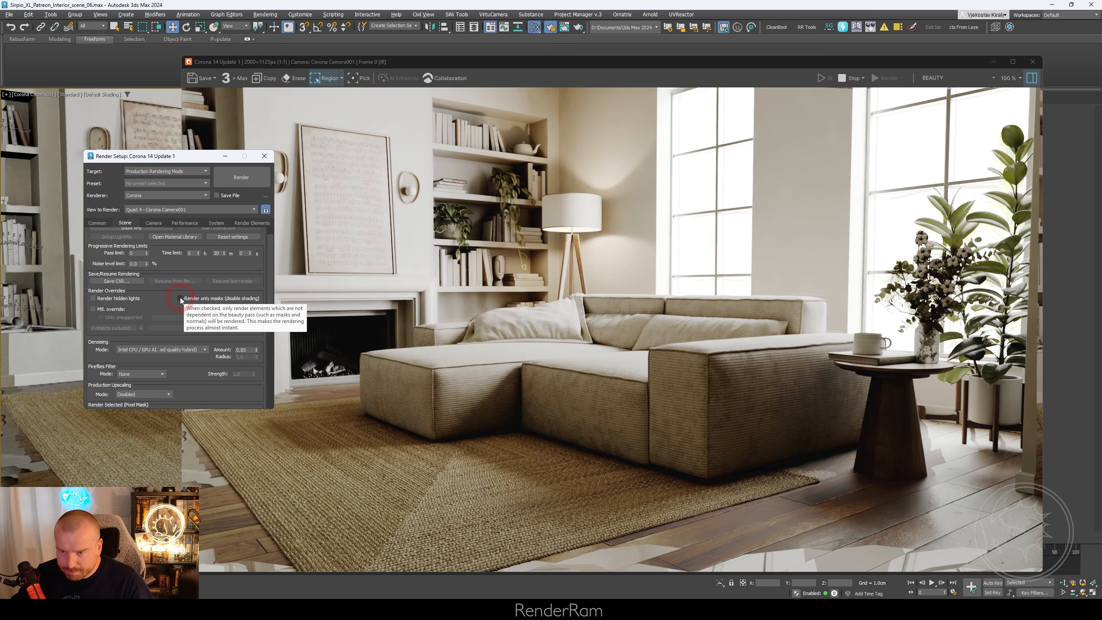
pyautogui.click(856, 75)
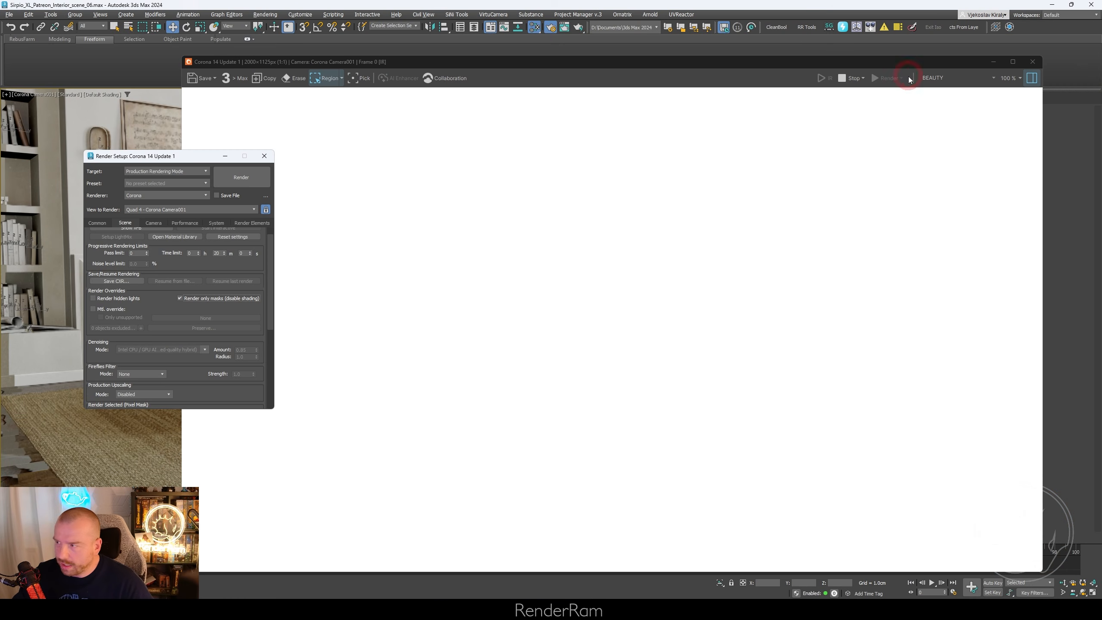
pyautogui.click(910, 80)
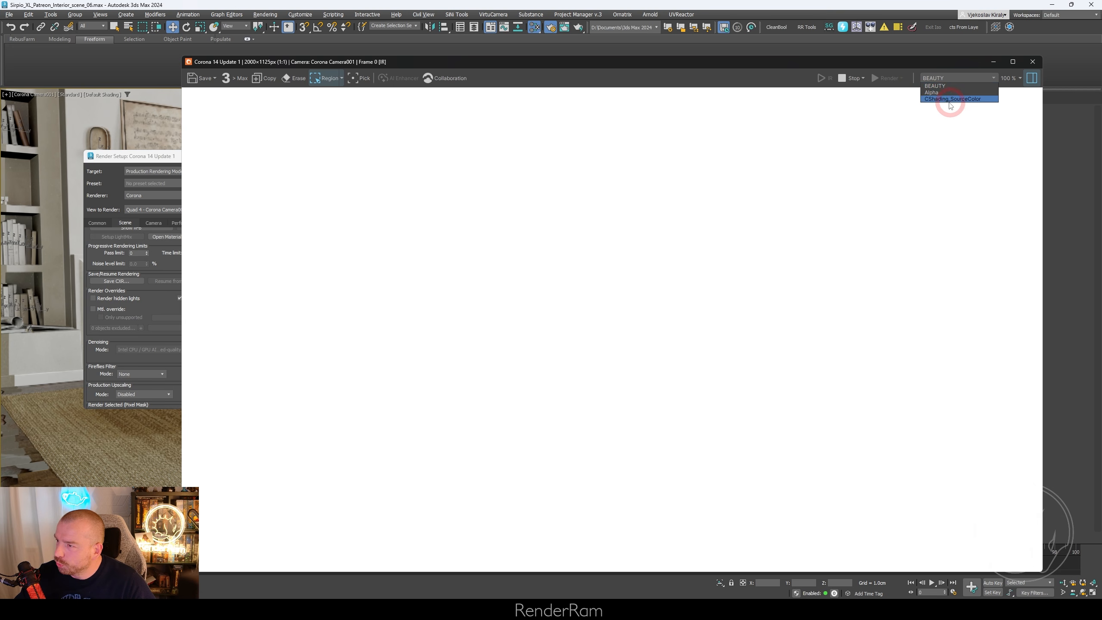
pyautogui.click(976, 100)
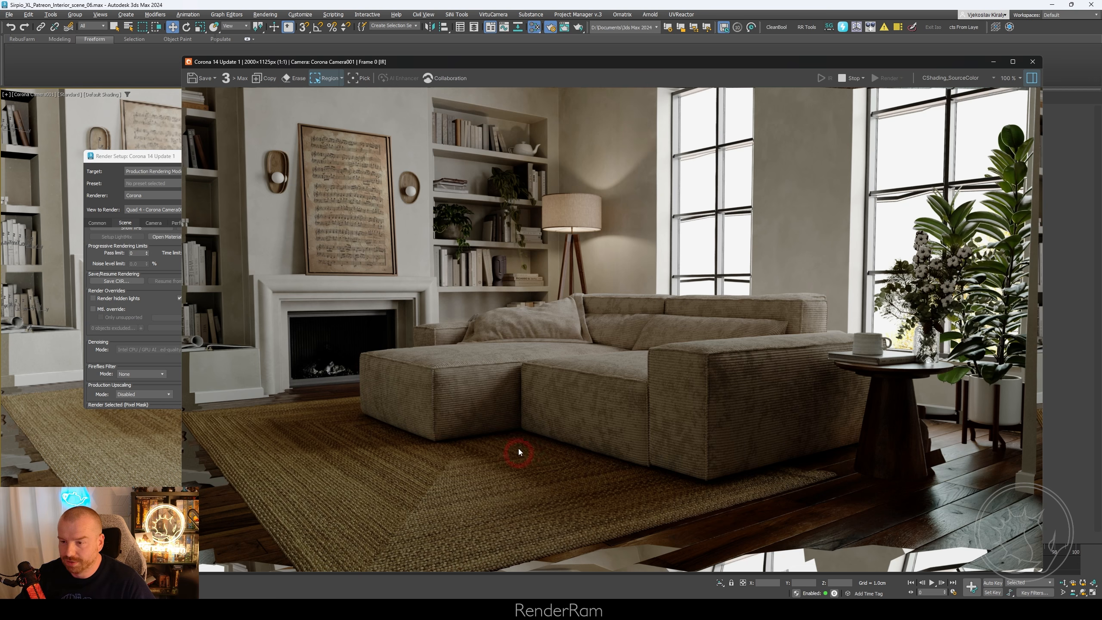
pyautogui.moveTo(135, 160); pyautogui.dragTo(77, 183)
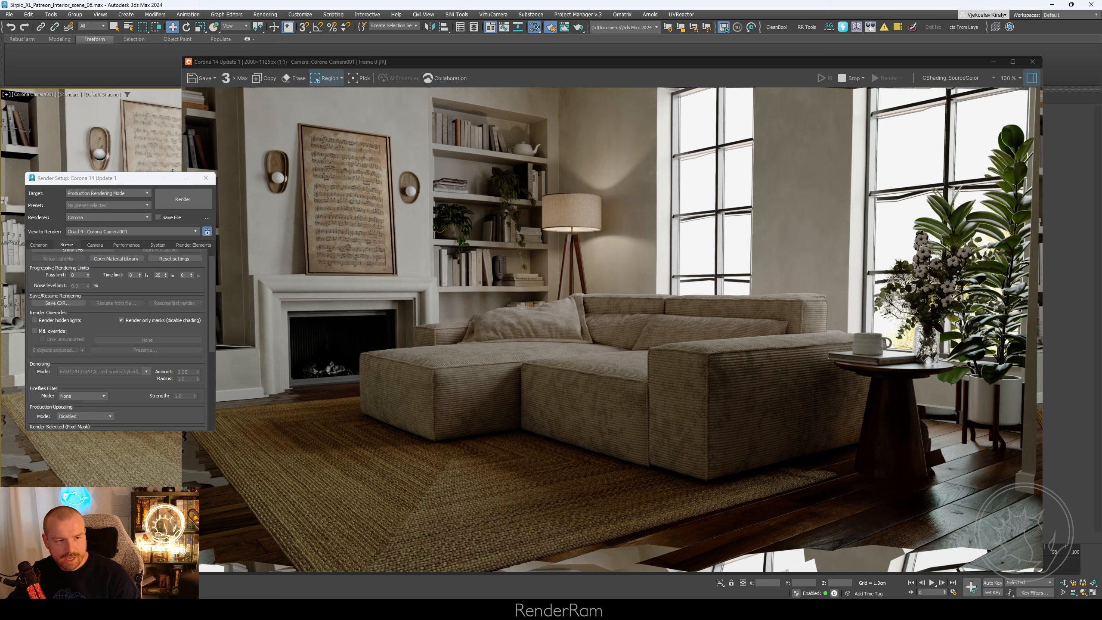
# - Insert a Corona Color Correct map between the room bitmap and the material's Base color in the Slate Material Editor
pyautogui.press('m')
pyautogui.moveTo(553, 262); pyautogui.dragTo(365, 385)
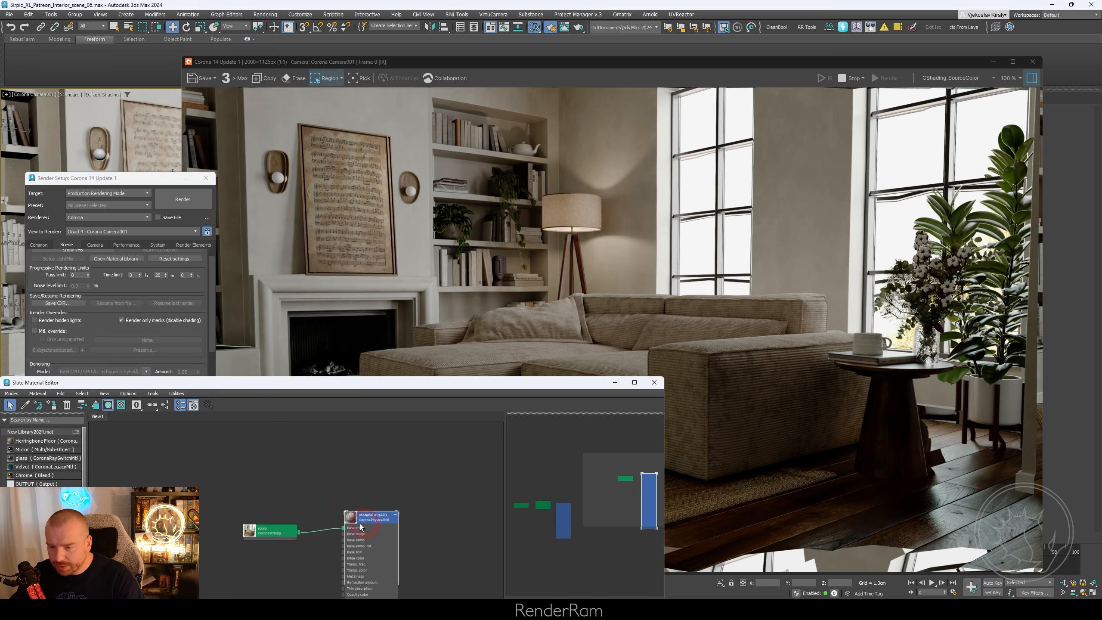
pyautogui.moveTo(312, 479); pyautogui.dragTo(294, 414, button='middle')
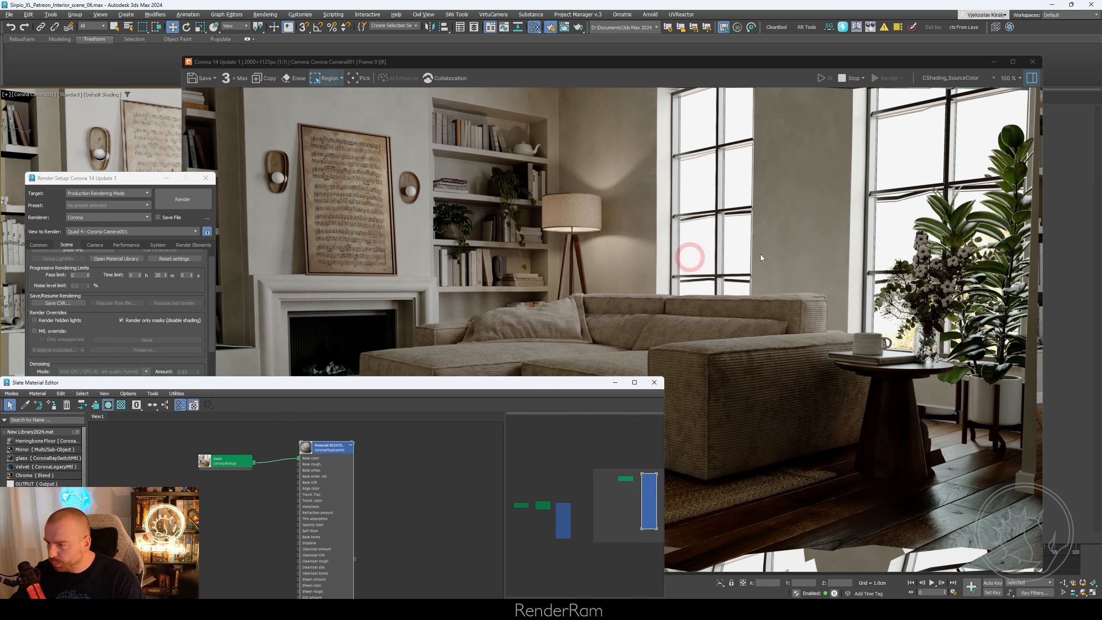
pyautogui.click(233, 447)
pyautogui.moveTo(220, 459); pyautogui.dragTo(137, 452)
pyautogui.scroll(-1, 103, 552)
pyautogui.scroll(-5, 56, 538)
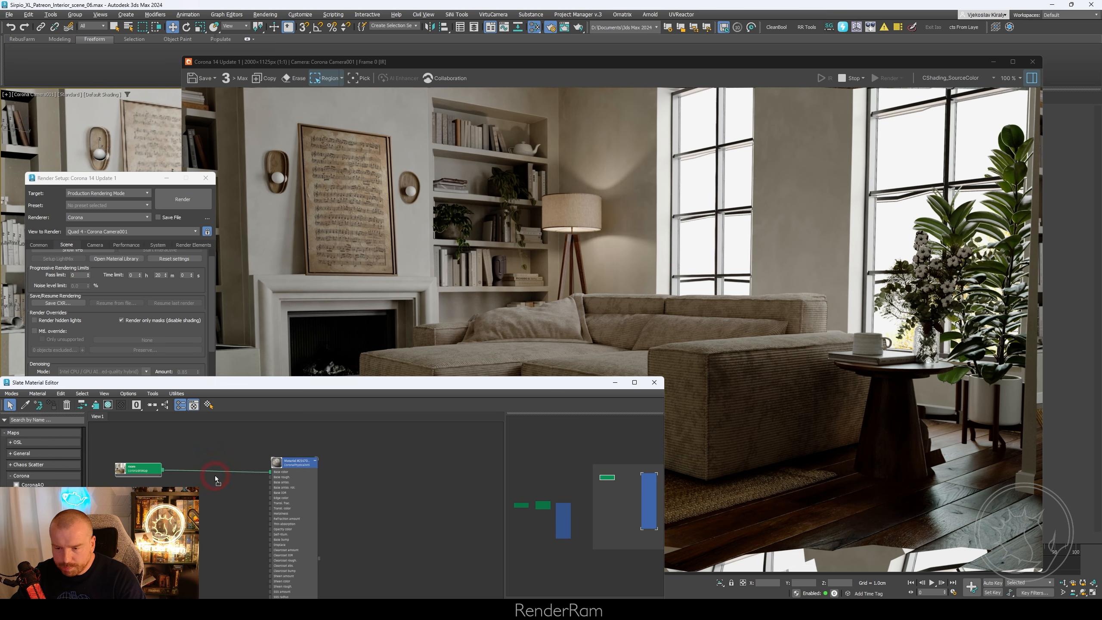
pyautogui.moveTo(214, 476); pyautogui.dragTo(213, 475)
# - Set the Color Correct map's gamma to 2.2, then close the material editor and Render Setup
pyautogui.moveTo(424, 385); pyautogui.dragTo(335, 266)
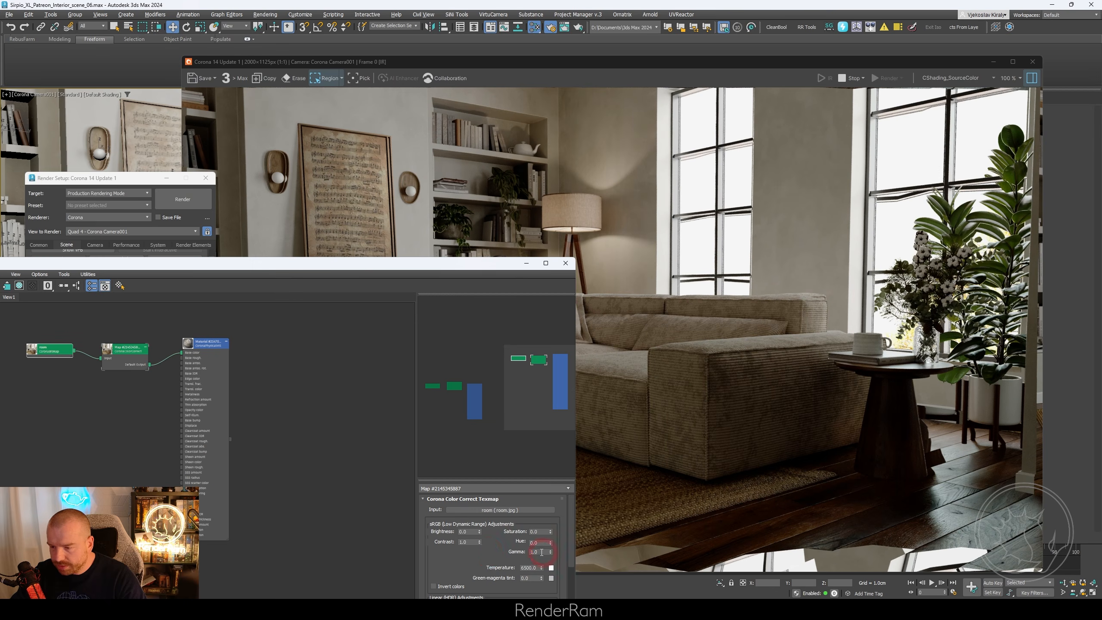
pyautogui.write('2.2')
pyautogui.press('Return')
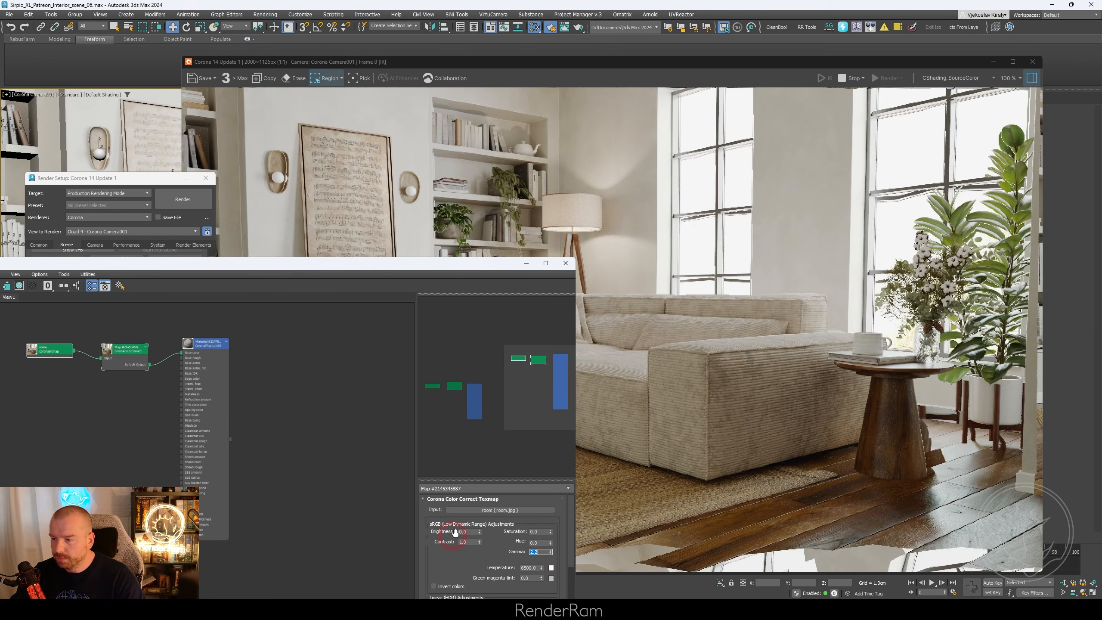
pyautogui.moveTo(386, 265); pyautogui.dragTo(28, 294)
pyautogui.press('m')
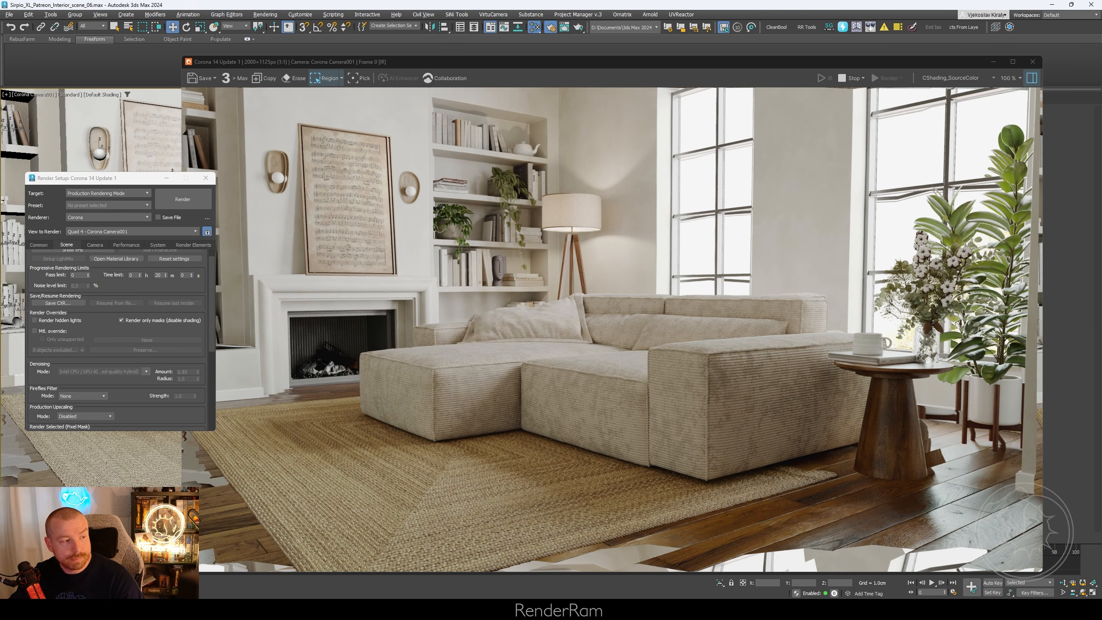
pyautogui.press('F10')
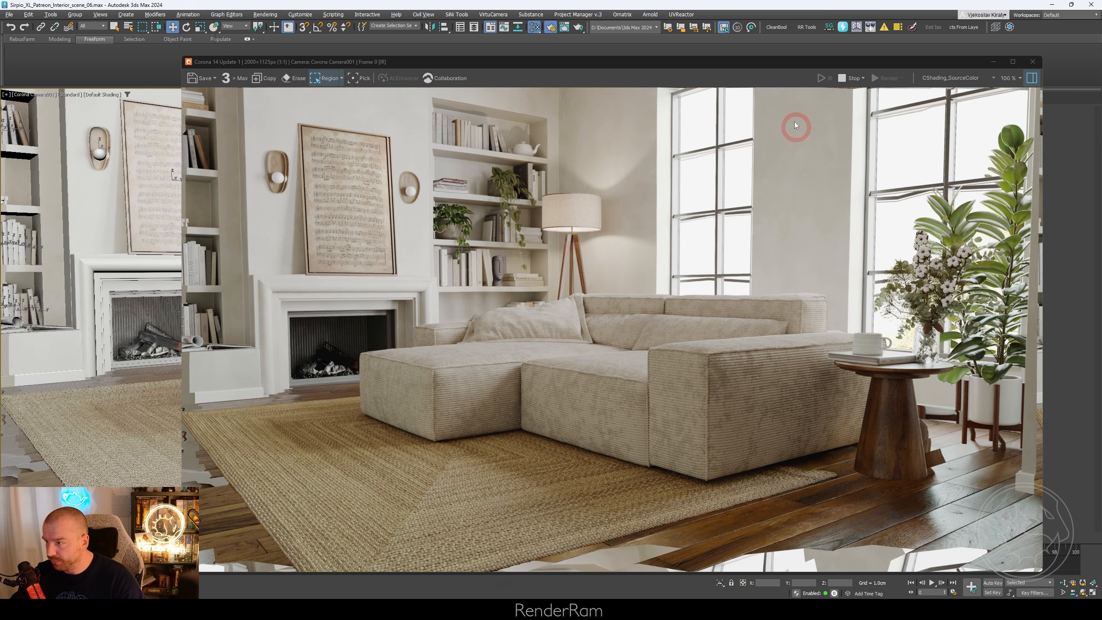
# - Show edged faces in the camera viewport and place a smaller render window over it for comparison
pyautogui.moveTo(810, 65); pyautogui.dragTo(806, 68)
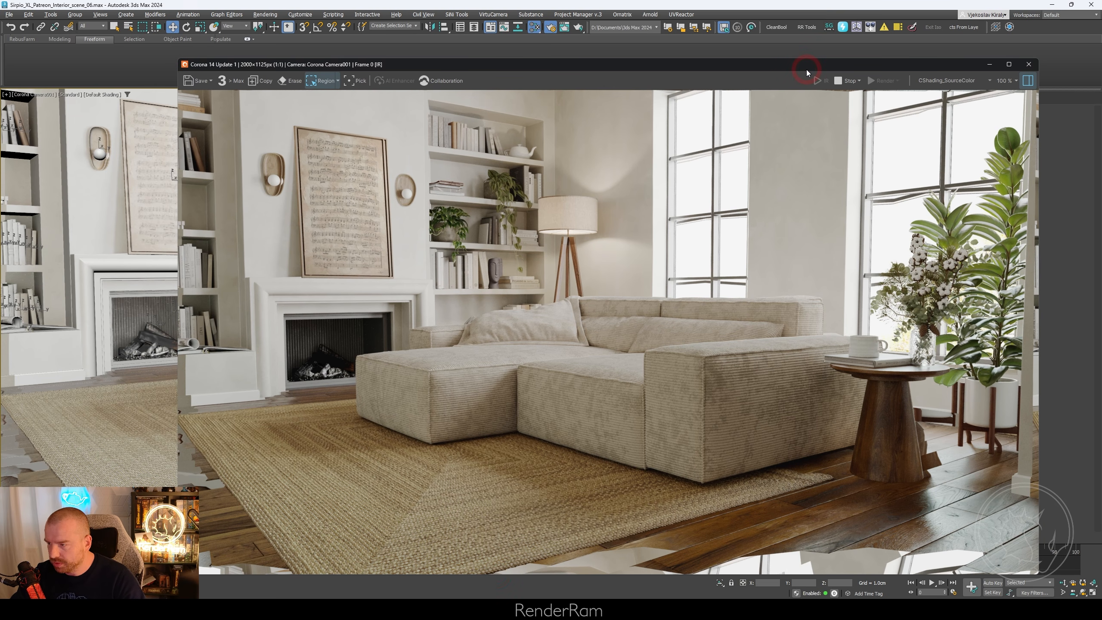
pyautogui.moveTo(807, 70); pyautogui.dragTo(0, 486)
pyautogui.press('F4')
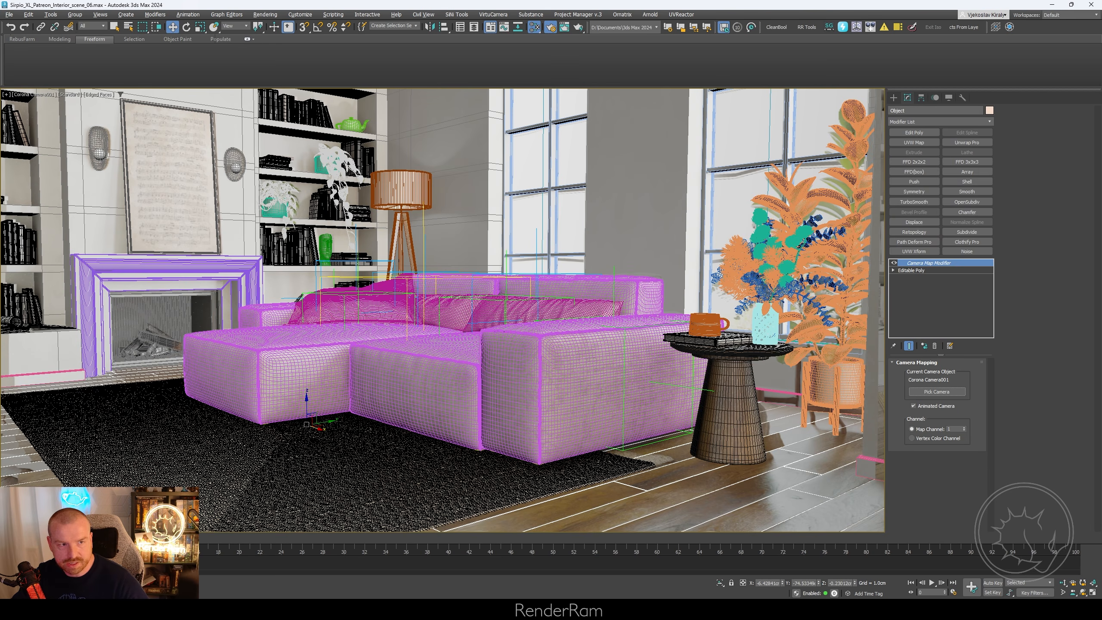
pyautogui.moveTo(0, 79); pyautogui.dragTo(352, 93)
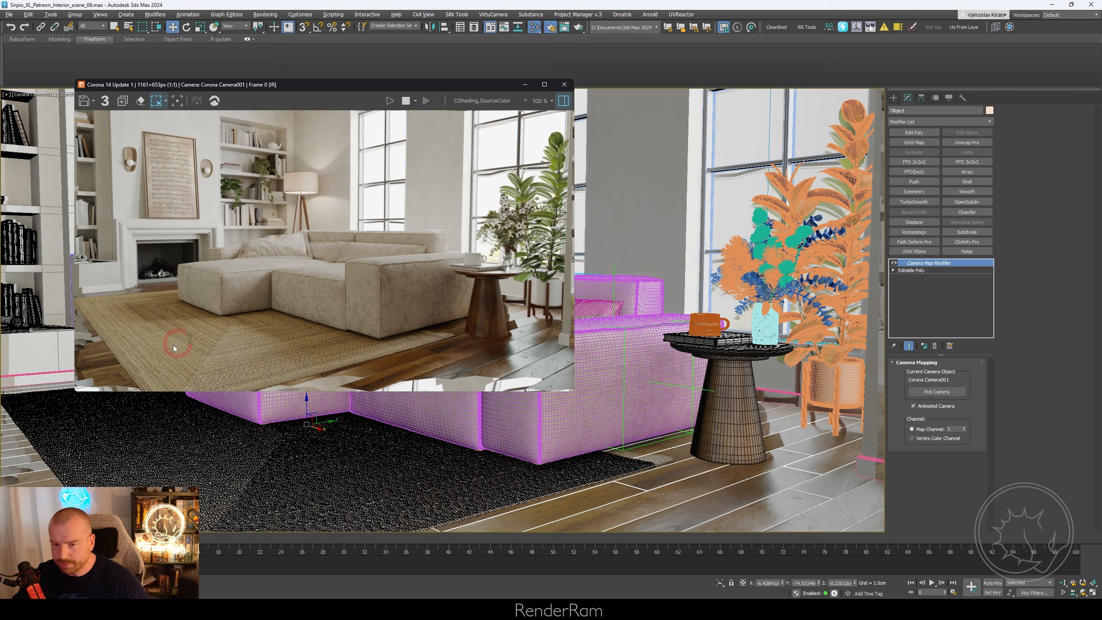
# - Add a Subdivide modifier above Editable Poly and beneath the floor's Camera Map modifier, with a size of 10 cm
pyautogui.click(952, 271)
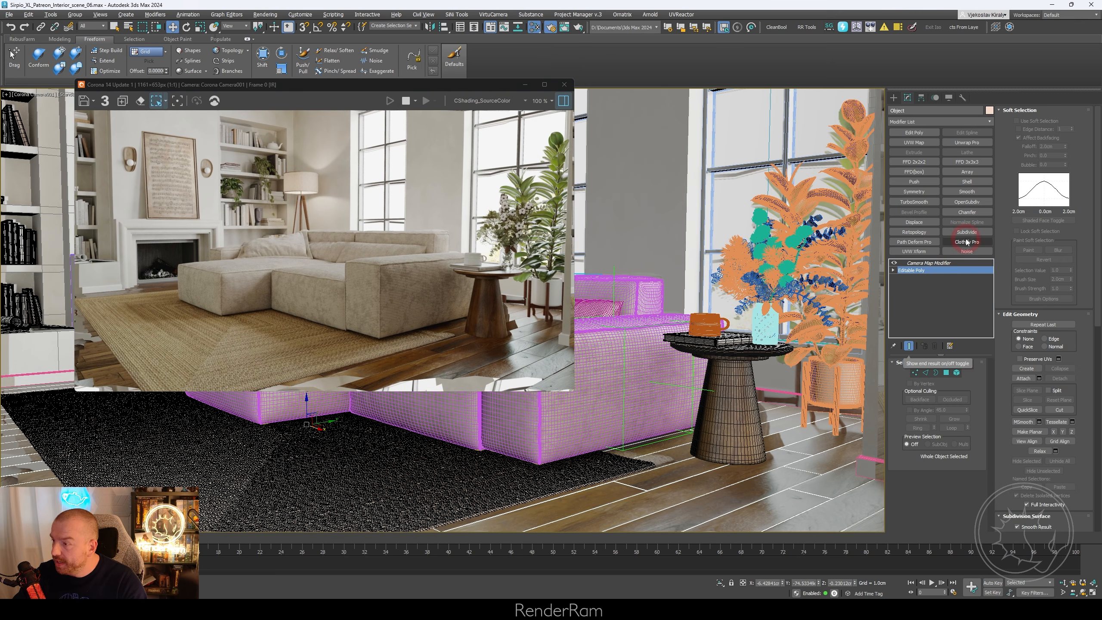
pyautogui.click(967, 231)
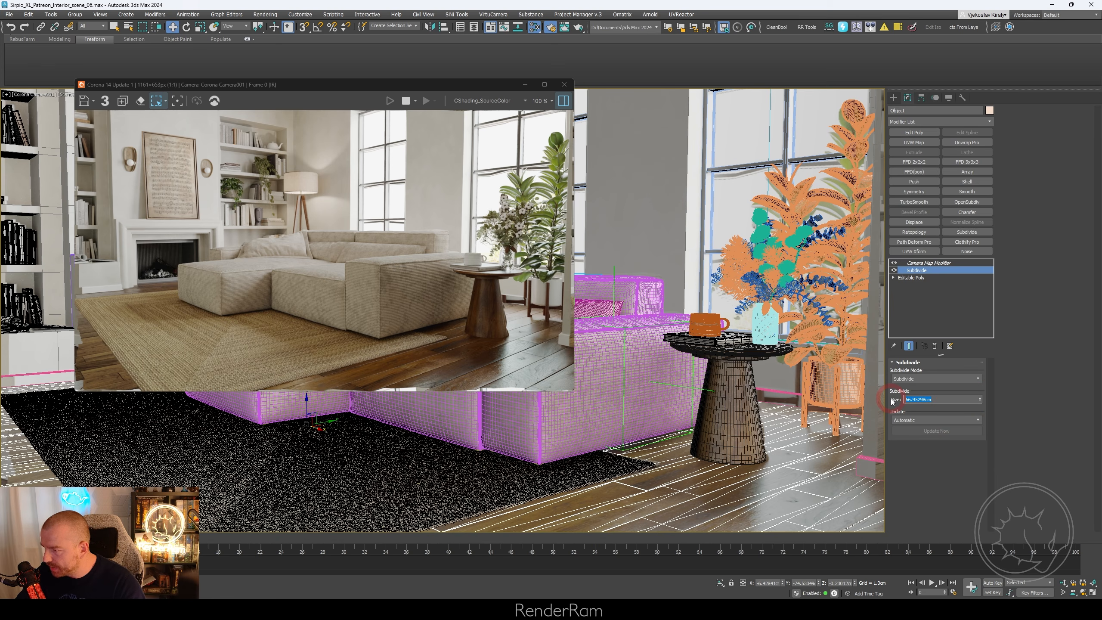
pyautogui.press('Return')
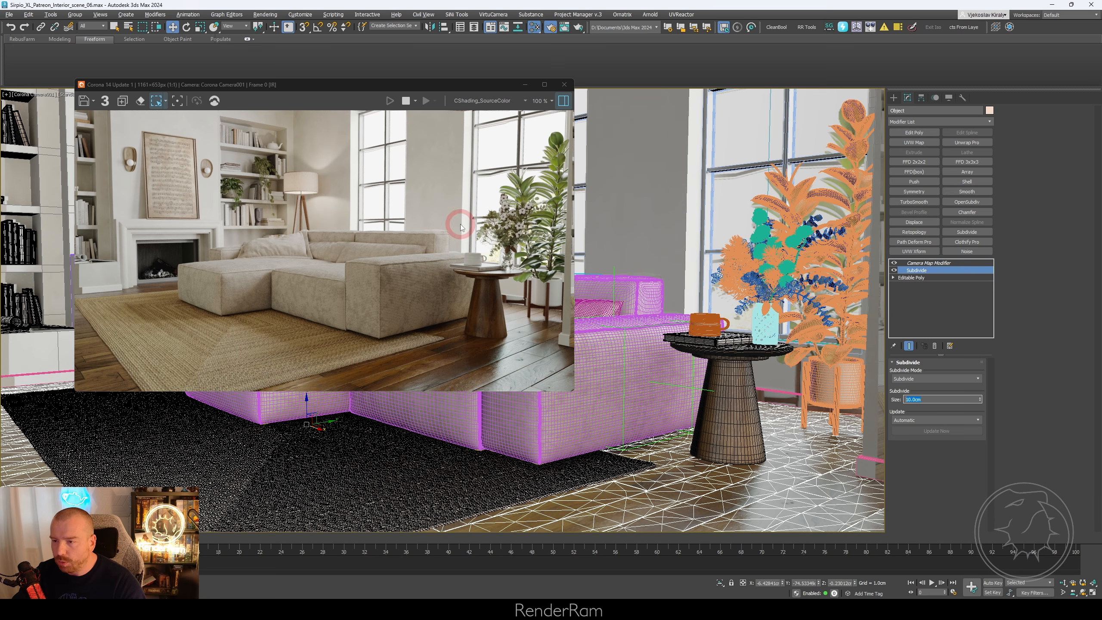
# - Select the wall object behind the sofa and turn off edged faces in the shaded camera view
pyautogui.moveTo(1073, 582); pyautogui.dragTo(1074, 574)
pyautogui.scroll(4, 640, 278)
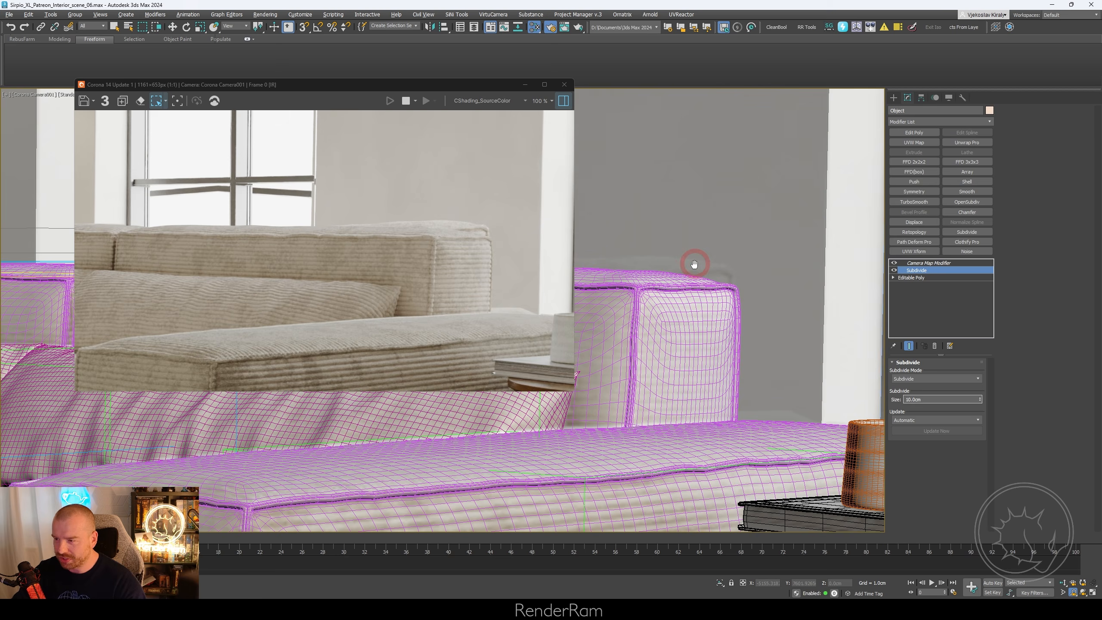
pyautogui.scroll(-6, 709, 326)
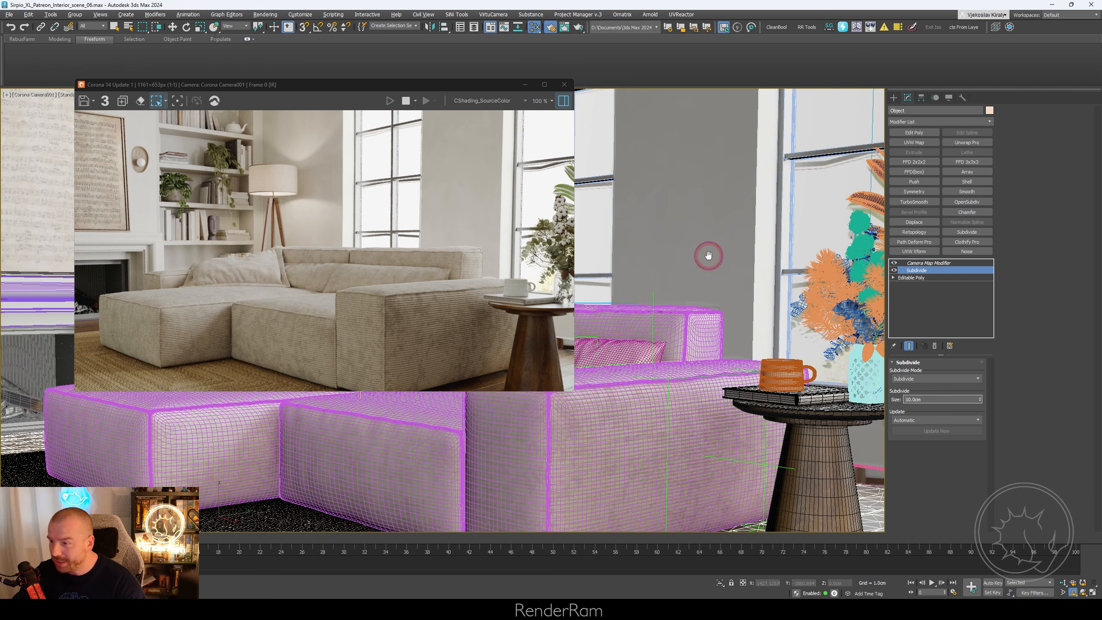
pyautogui.rightClick(708, 256)
pyautogui.click(717, 260)
pyautogui.press('F4')
pyautogui.press('F3')
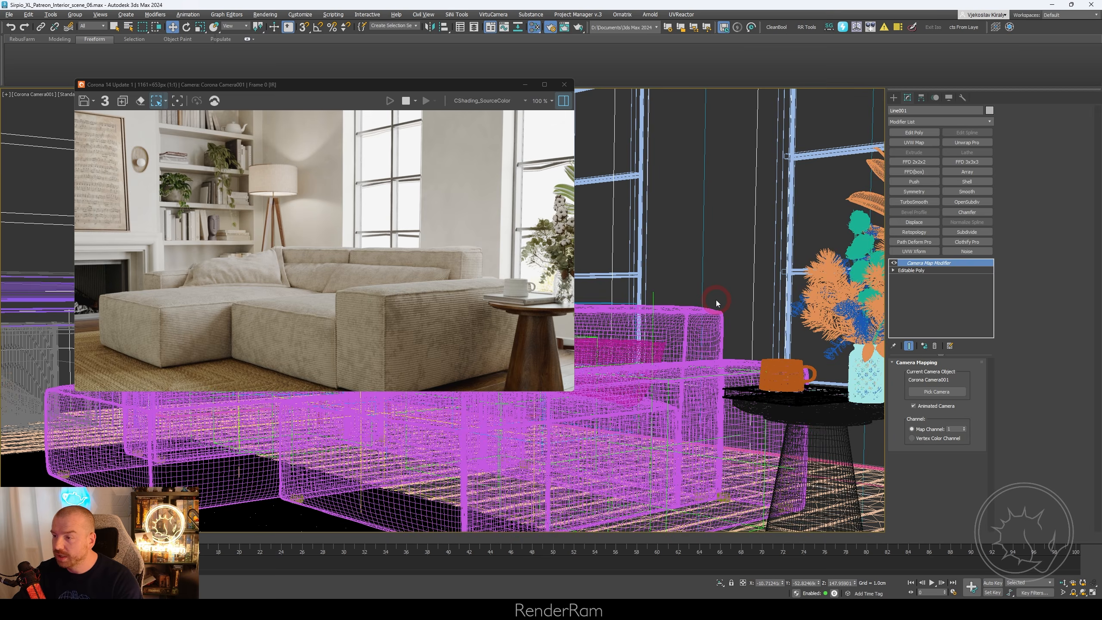
pyautogui.scroll(-6, 717, 302)
pyautogui.scroll(4, 709, 206)
pyautogui.press('F3')
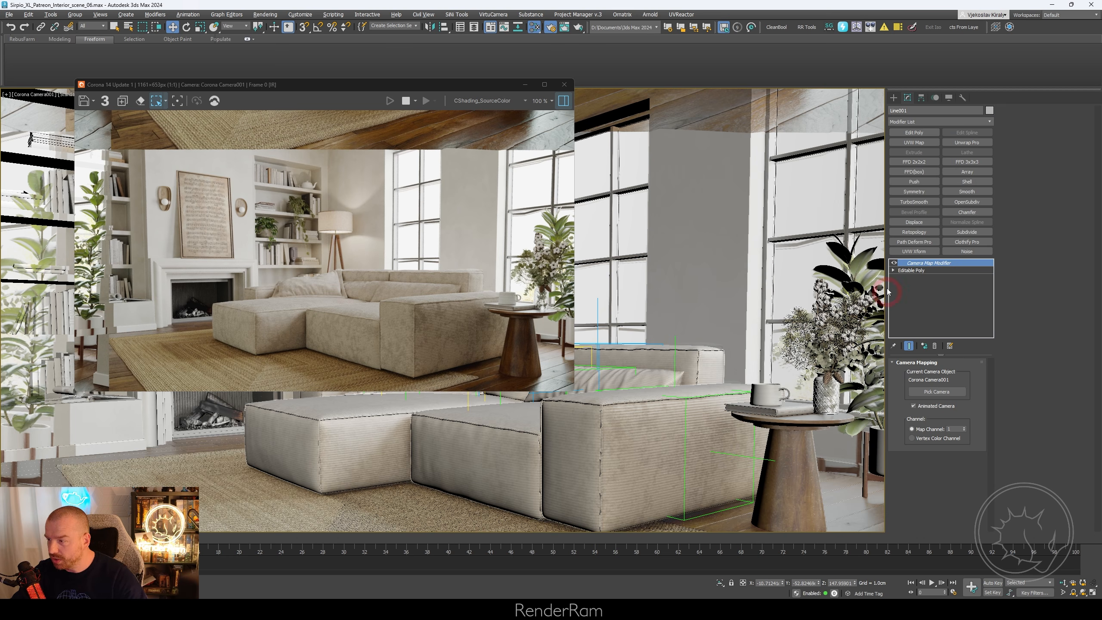
# - Restore the camera framing and add a Subdivide modifier between the wall's Editable Poly and Camera Map modifier
pyautogui.click(916, 271)
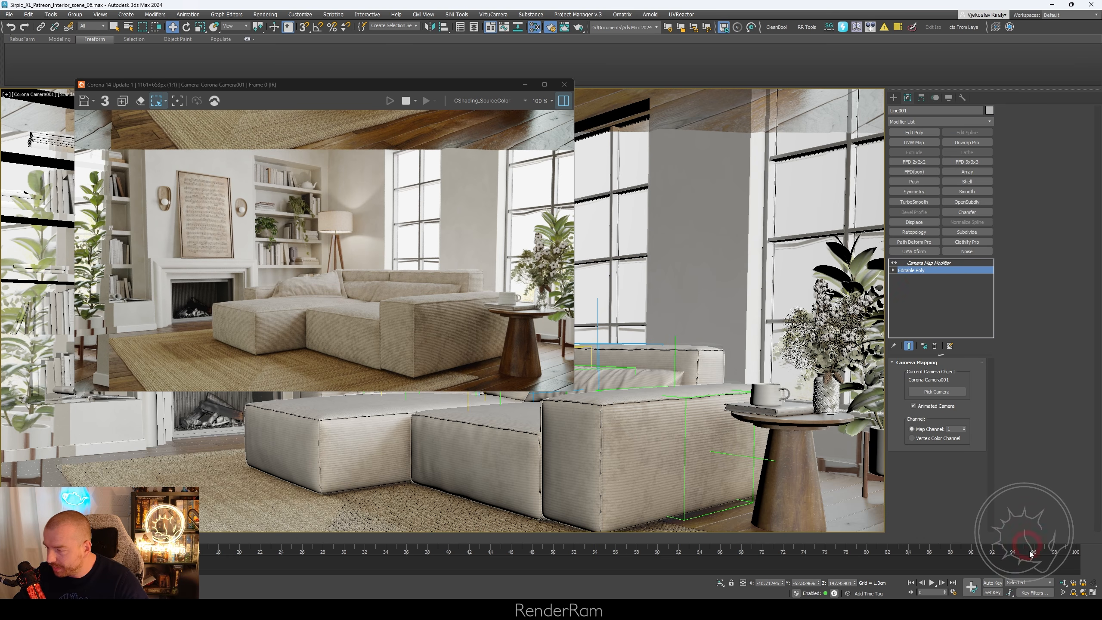
pyautogui.click(1073, 592)
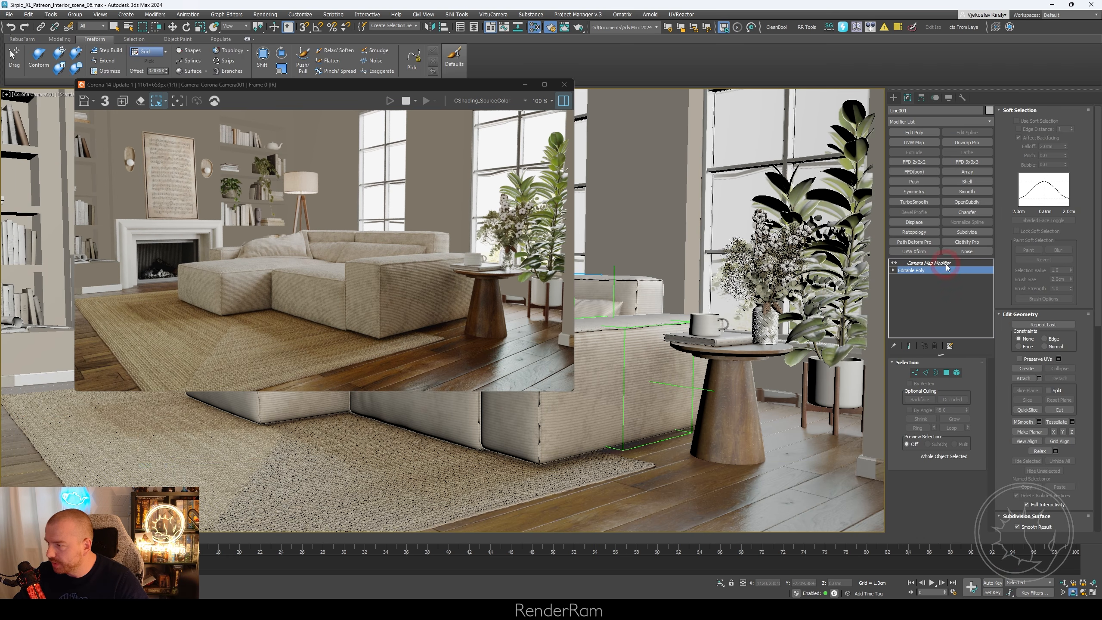
pyautogui.click(968, 233)
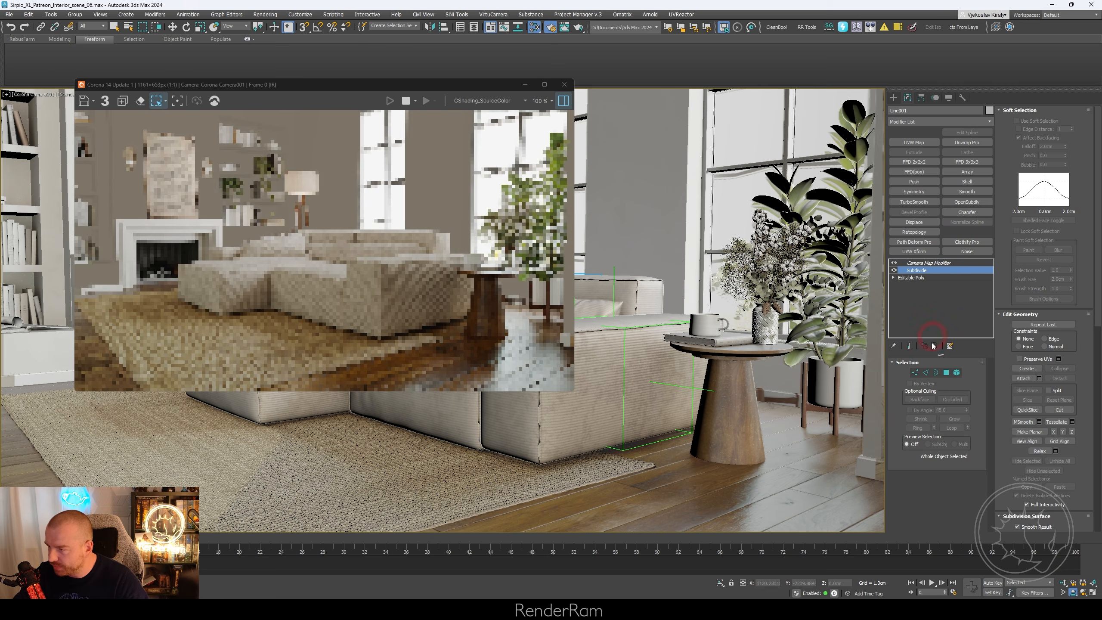
# - Examine the projected image up close around the sofa edge, window frames and plants in the Corona render window
pyautogui.scroll(2, 440, 257)
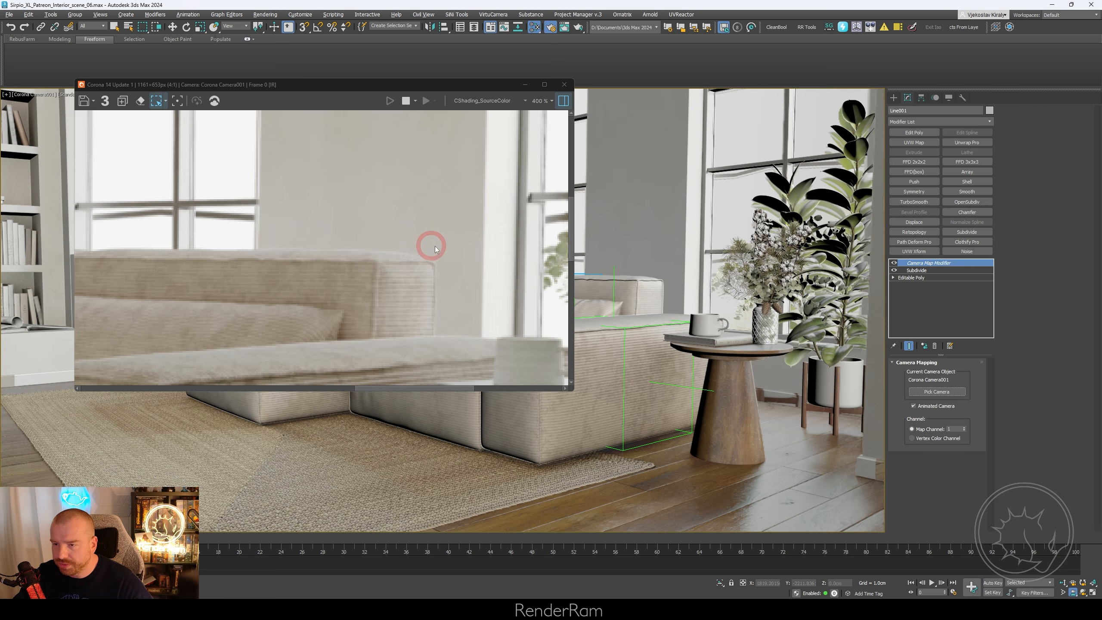
pyautogui.scroll(-2, 435, 248)
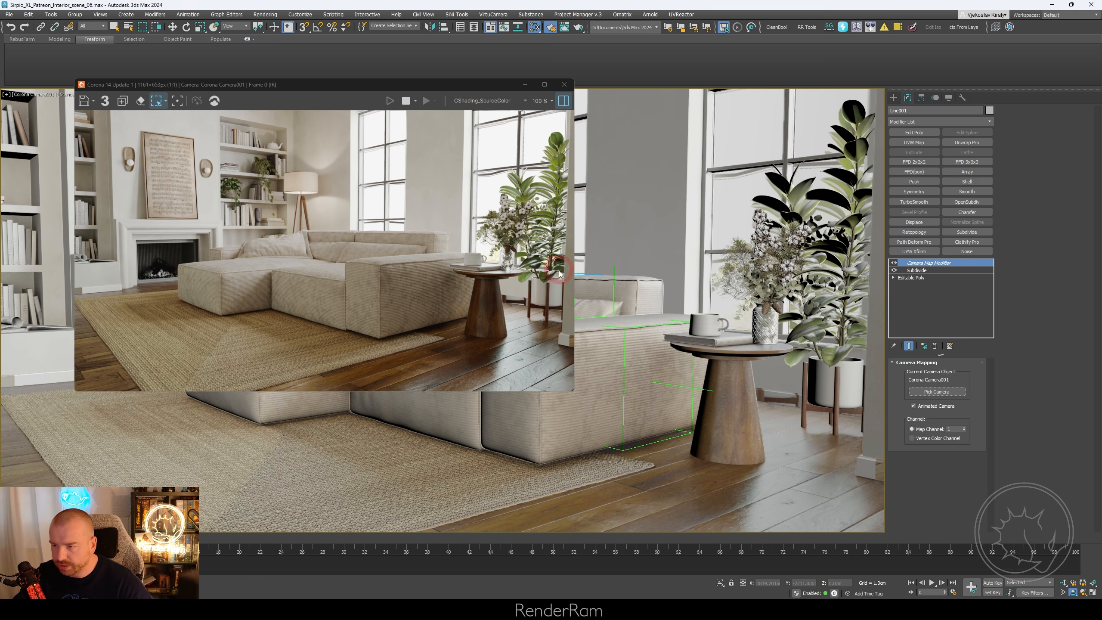
pyautogui.moveTo(478, 85); pyautogui.dragTo(430, 133)
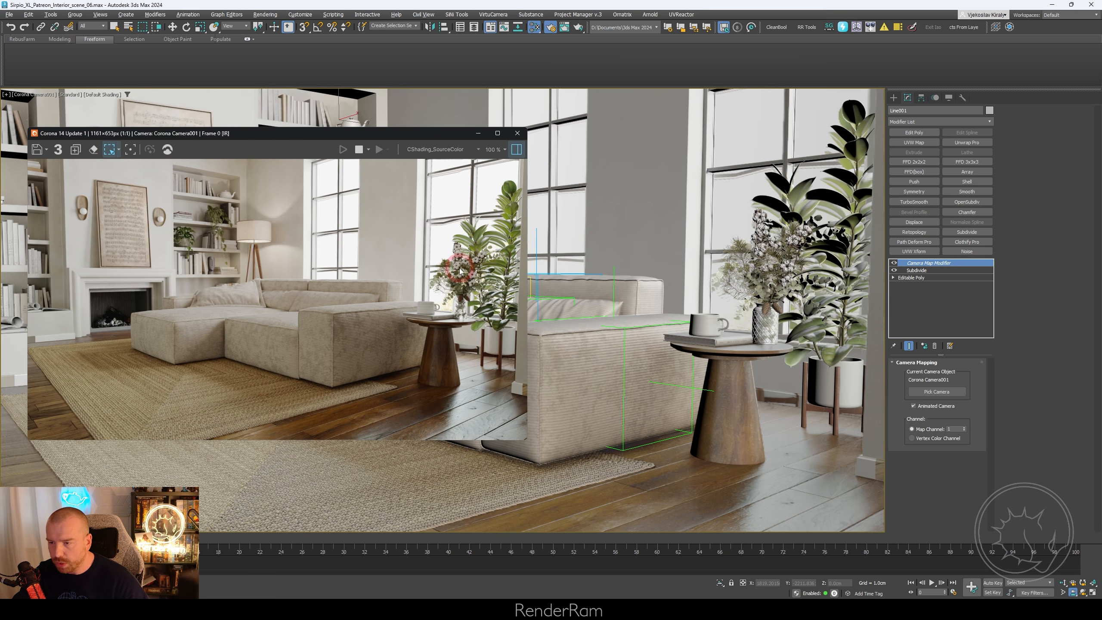
pyautogui.scroll(1, 460, 271)
pyautogui.scroll(-1, 424, 304)
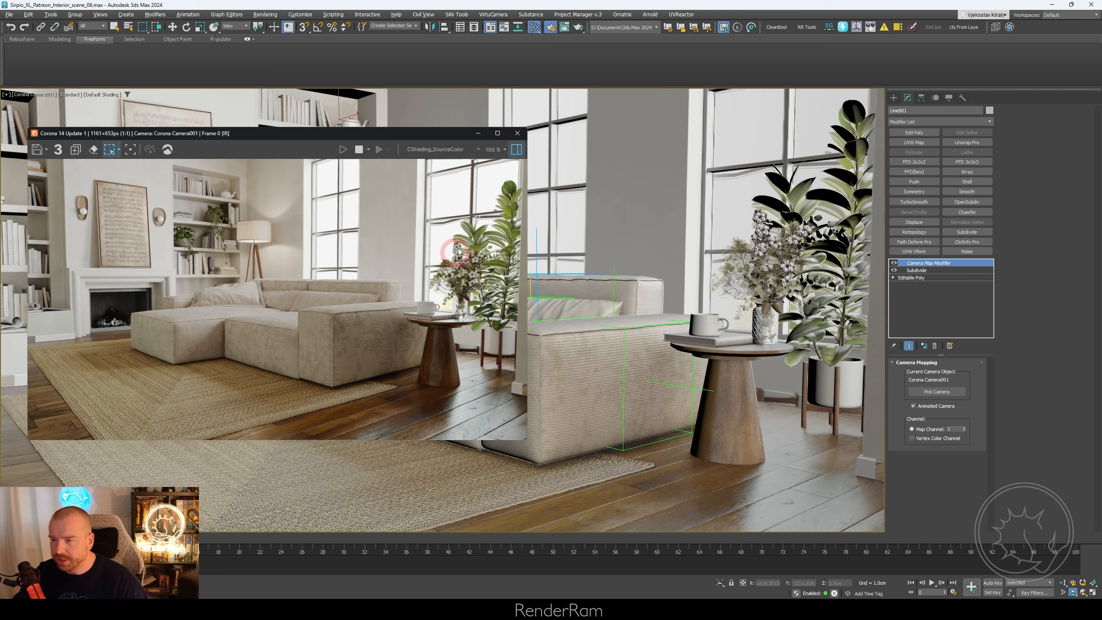
pyautogui.scroll(1, 458, 251)
pyautogui.scroll(1, 447, 243)
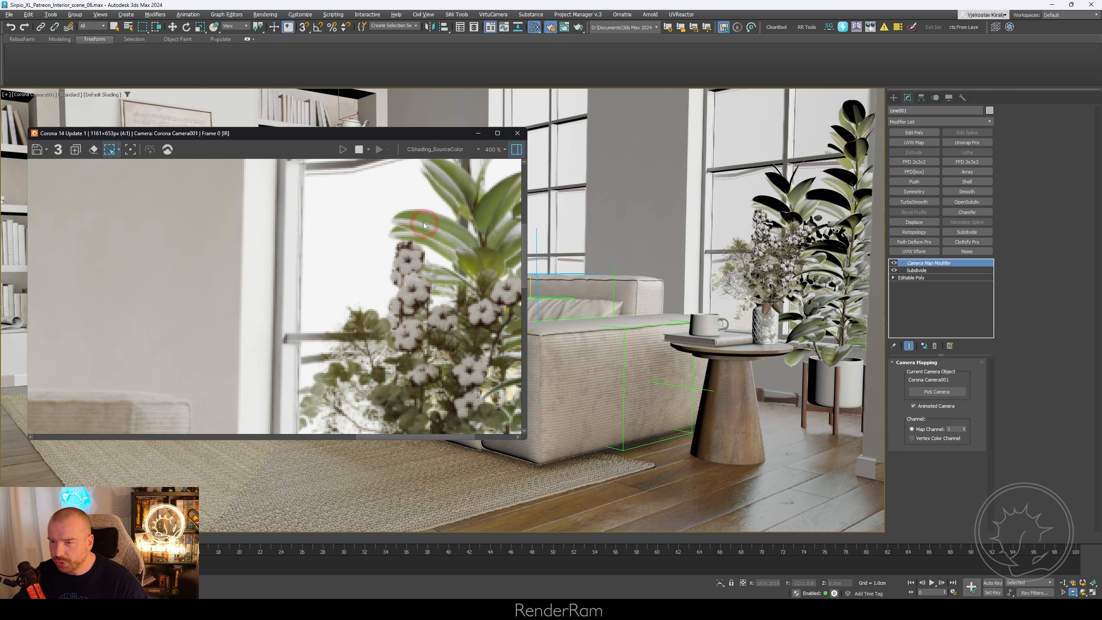
pyautogui.moveTo(424, 225); pyautogui.dragTo(359, 275, button='middle')
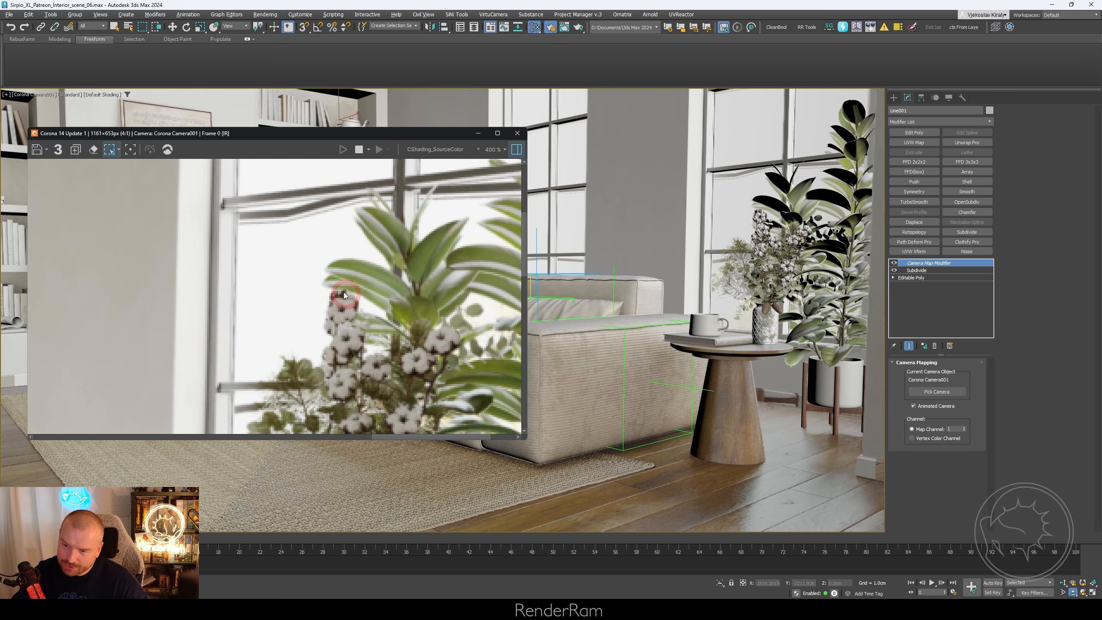
pyautogui.scroll(-3, 382, 304)
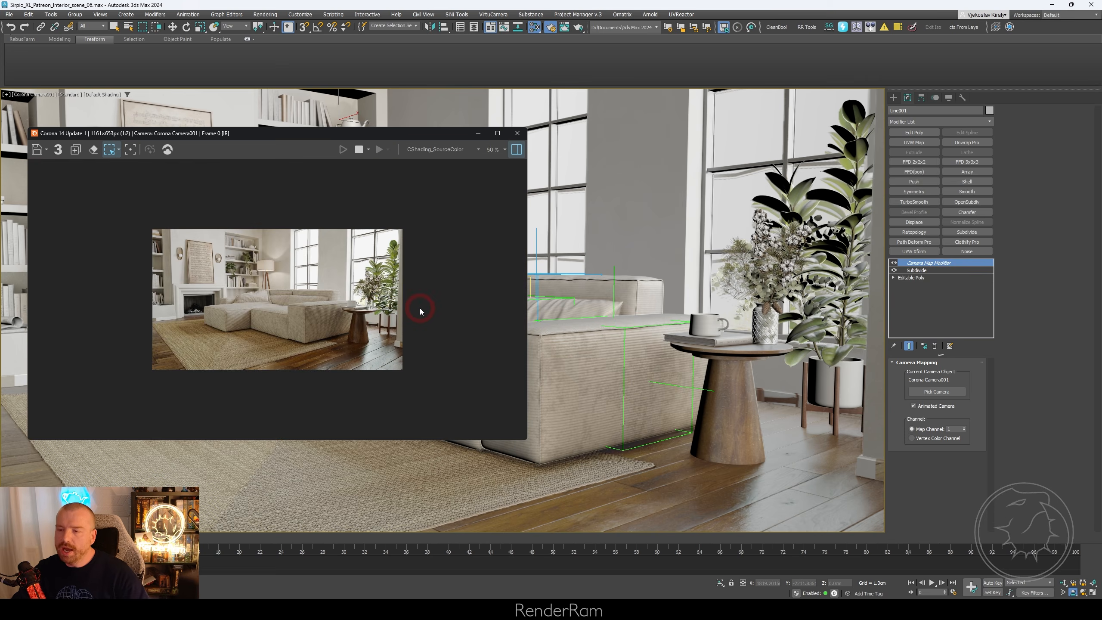
pyautogui.scroll(1, 420, 311)
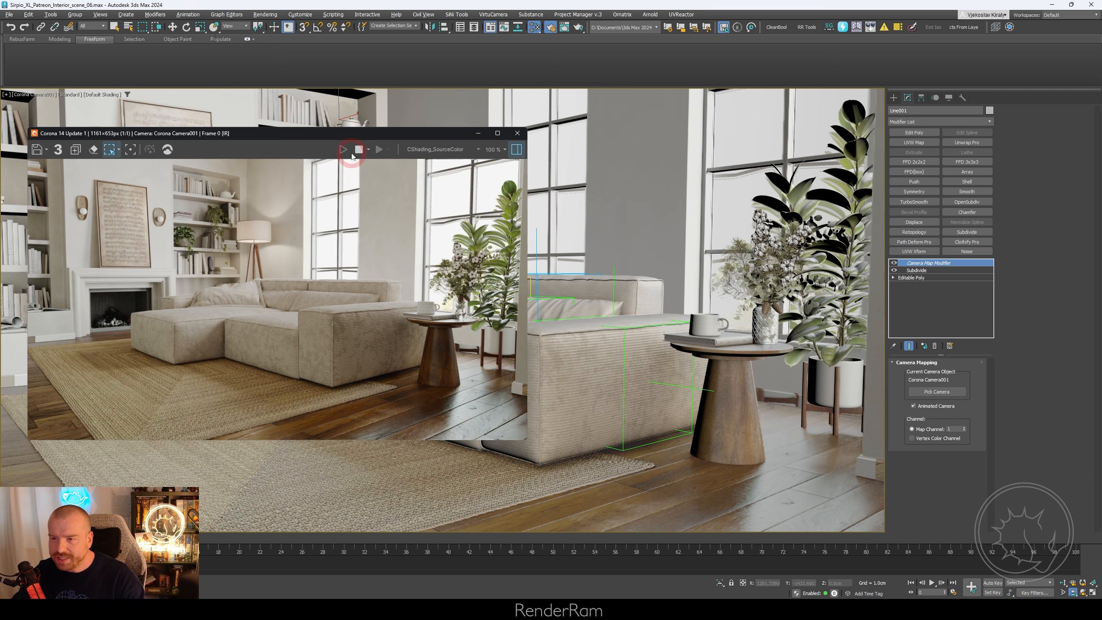
# - Move the render window off the viewport and switch from the camera view to a Perspective view
pyautogui.moveTo(378, 136); pyautogui.dragTo(0, 130)
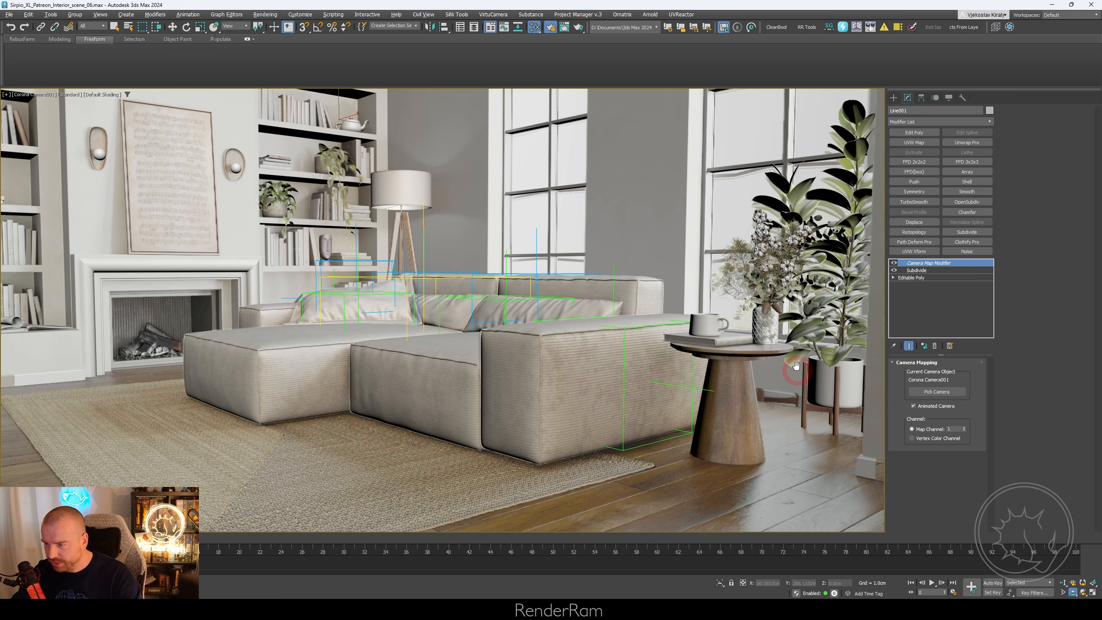
pyautogui.press('w')
pyautogui.press('p')
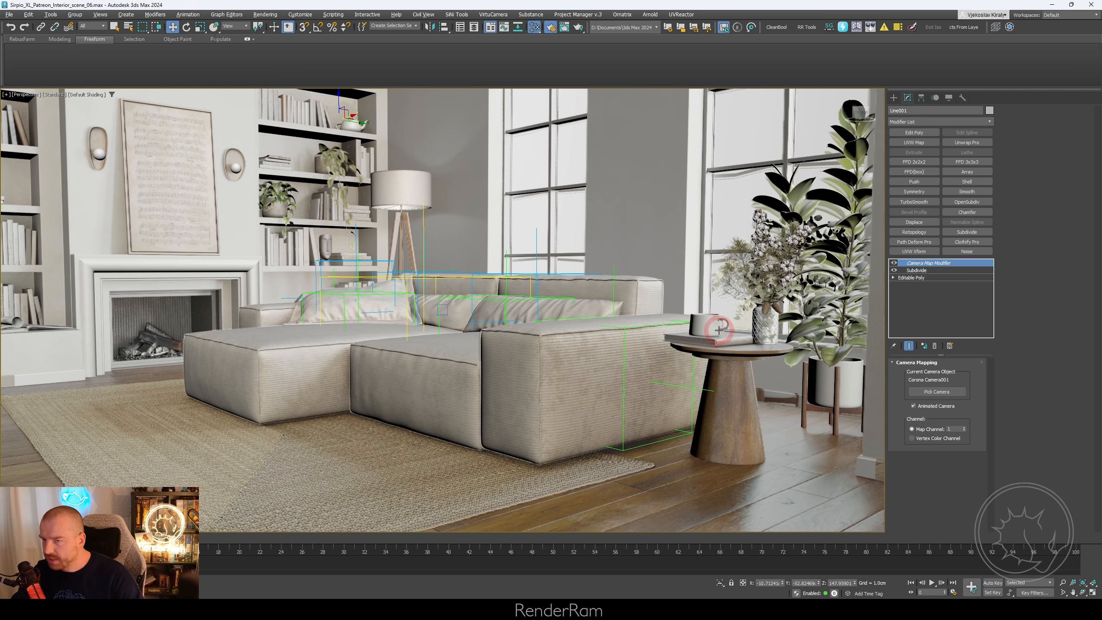
# - Orbit the Perspective view to examine the projection around the sofa, side table and windows, and return to the Corona camera view
pyautogui.moveTo(726, 329)
pyautogui.keyDown('alt'); pyautogui.mouseDown(button='middle')
pyautogui.moveTo(742, 339)
pyautogui.moveTo(736, 347)
pyautogui.mouseUp(button='middle'); pyautogui.keyUp('alt')
pyautogui.moveTo(555, 318)
pyautogui.keyDown('ctrl'); pyautogui.keyDown('alt'); pyautogui.mouseDown(button='middle')
pyautogui.moveTo(544, 387)
pyautogui.moveTo(552, 308)
pyautogui.mouseUp(button='middle'); pyautogui.keyUp('alt'); pyautogui.keyUp('ctrl')
pyautogui.press('F4')
pyautogui.press('F4')
pyautogui.keyDown('alt'); pyautogui.moveTo(592, 267); pyautogui.dragTo(577, 256, button='middle'); pyautogui.keyUp('alt')
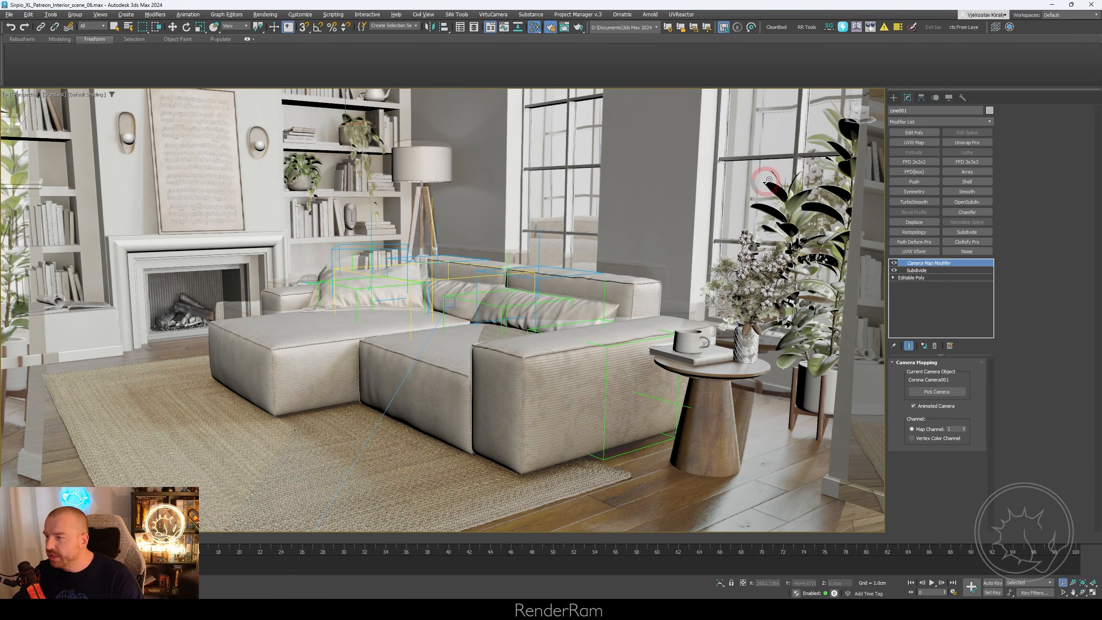
pyautogui.moveTo(647, 221)
pyautogui.keyDown('alt'); pyautogui.mouseDown(button='middle')
pyautogui.moveTo(664, 237)
pyautogui.moveTo(651, 219)
pyautogui.mouseUp(button='middle'); pyautogui.keyUp('alt')
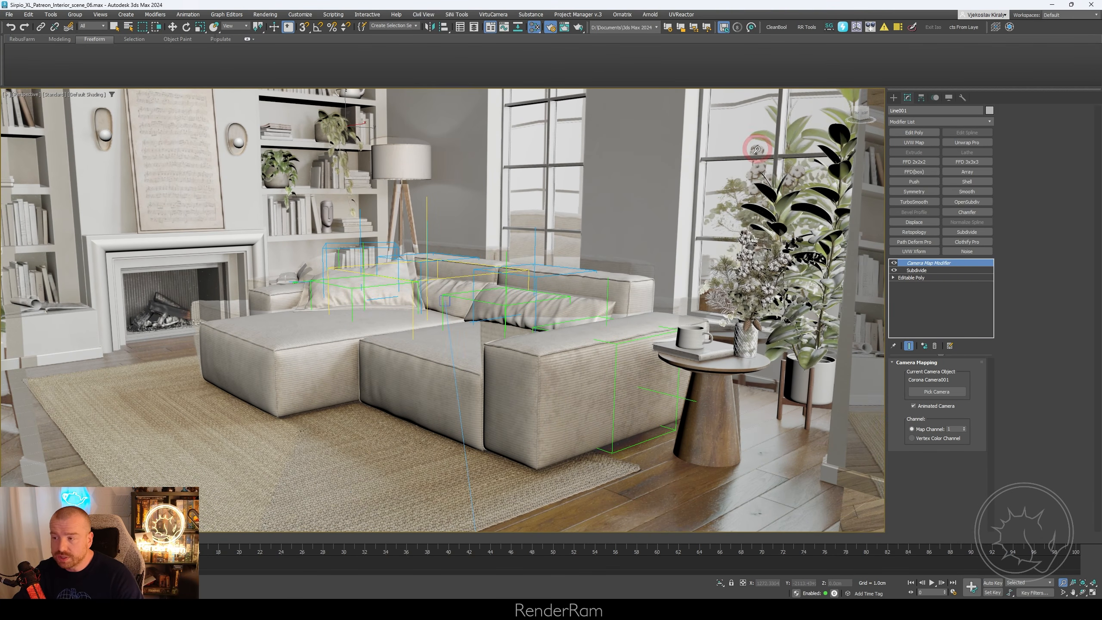
pyautogui.press('c')
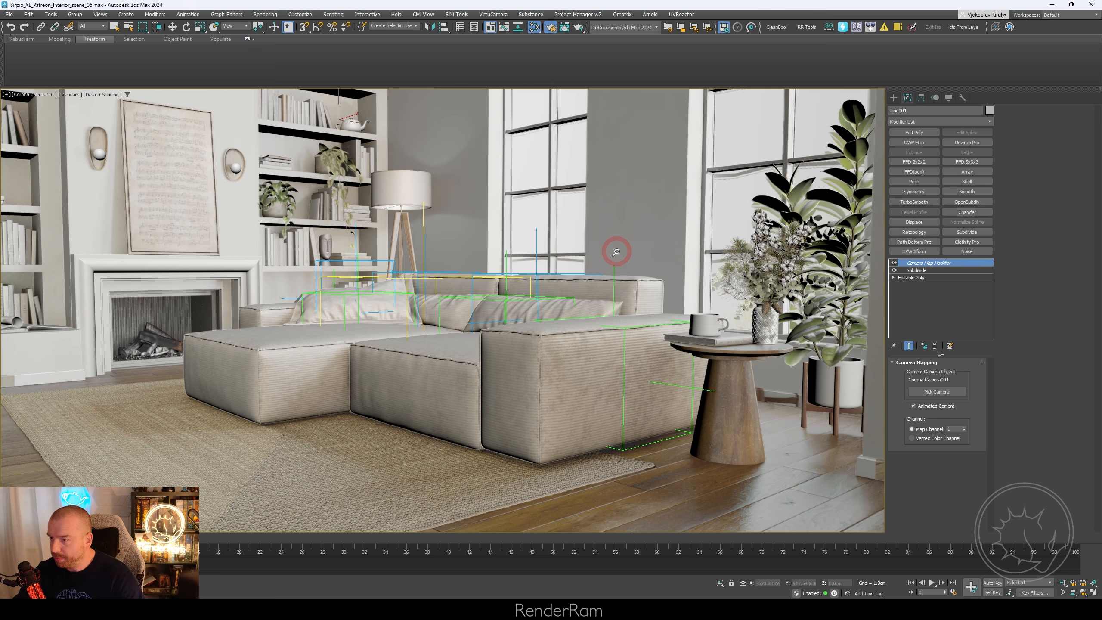
# - Show edged faces and add a Subdivide modifier between the Editable Poly and Camera Map modifier of the plane behind the windows
pyautogui.press('F4')
pyautogui.press('w')
pyautogui.click(731, 186)
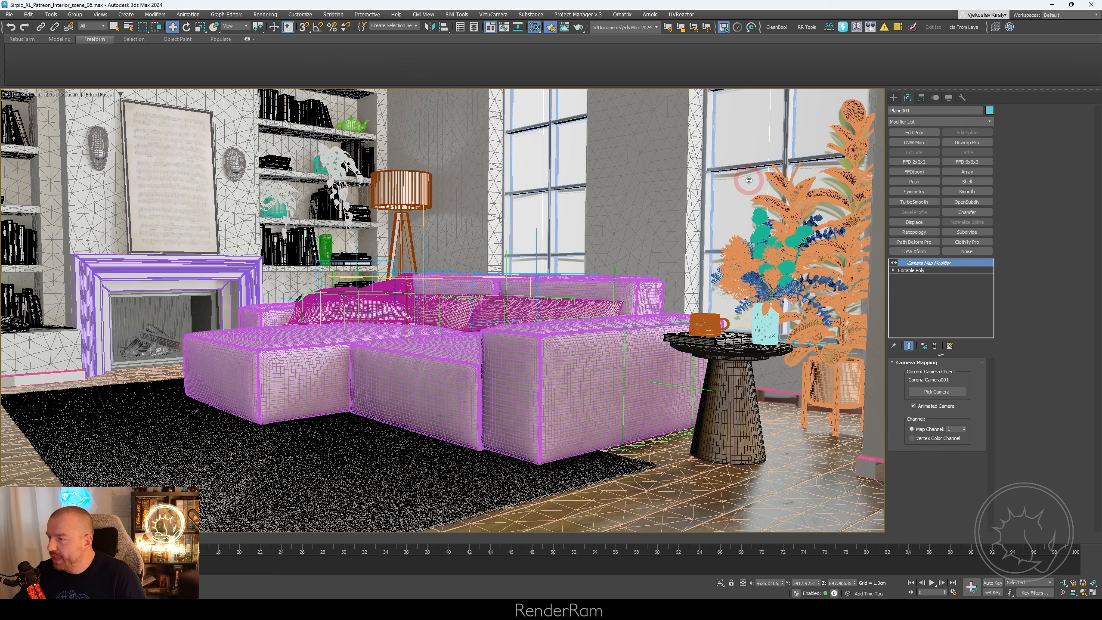
pyautogui.click(957, 270)
pyautogui.click(968, 232)
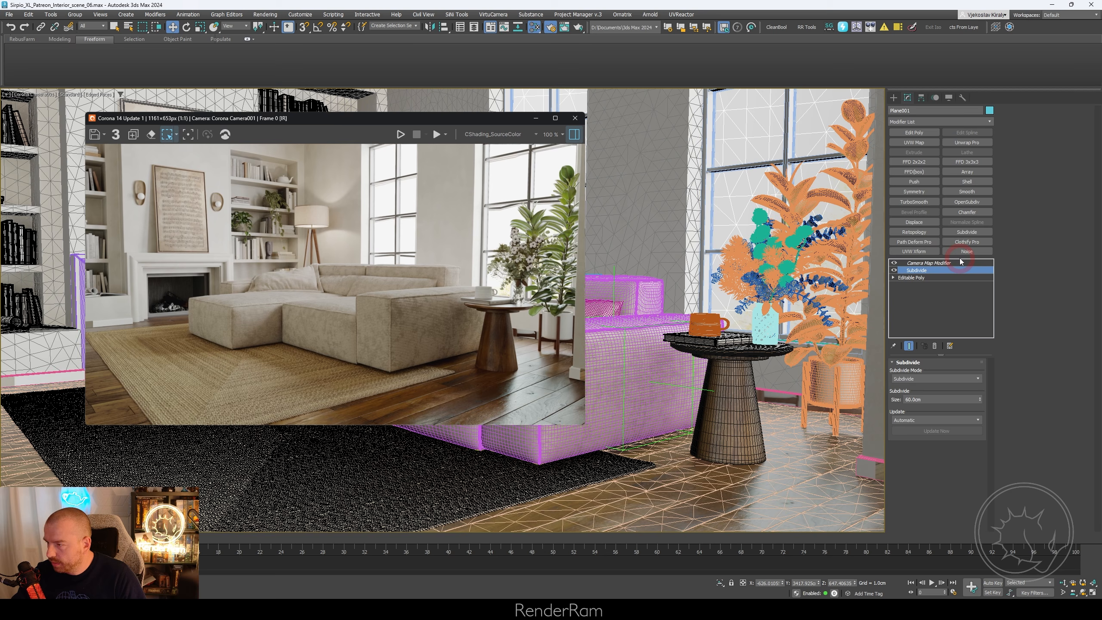
pyautogui.click(960, 262)
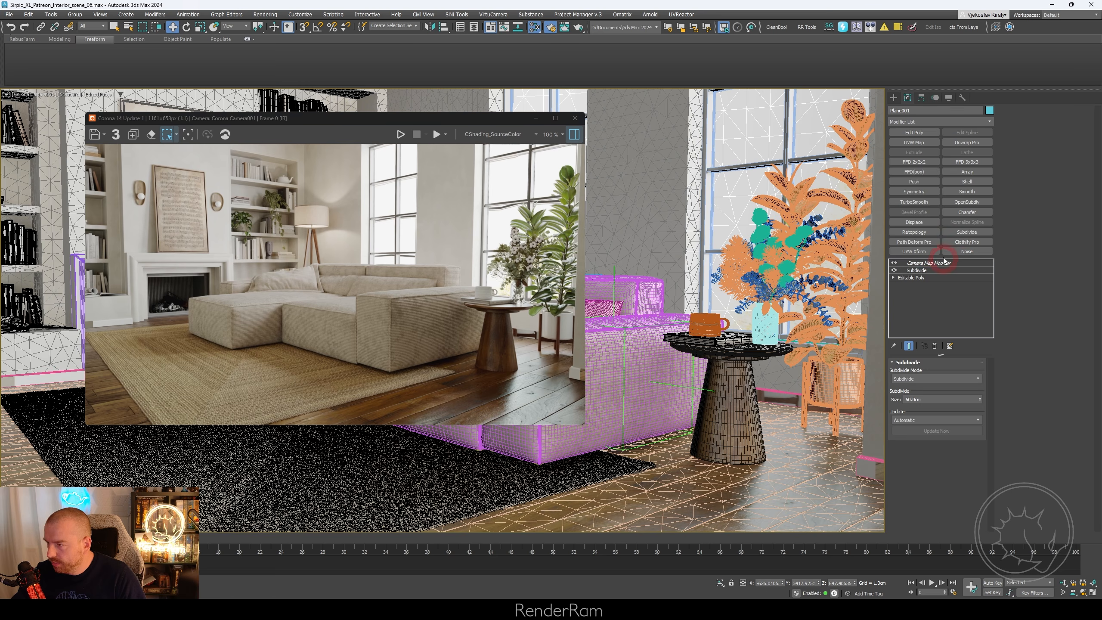
# - Start the Corona interactive render and check the camera move at frames 55 and 81
pyautogui.click(402, 135)
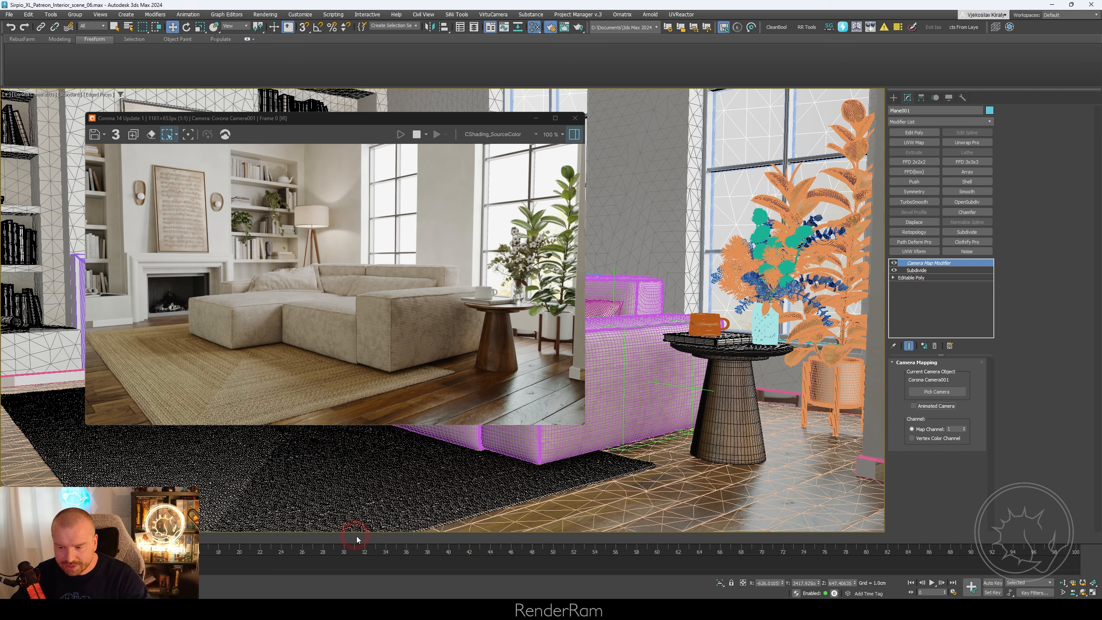
pyautogui.moveTo(393, 127); pyautogui.dragTo(528, 108)
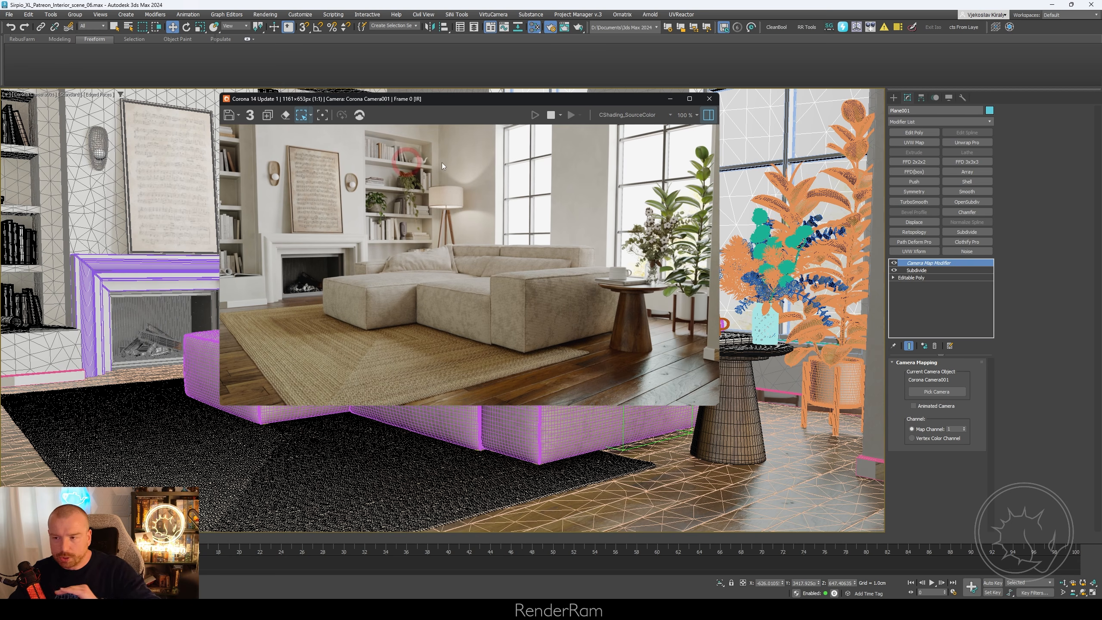
pyautogui.click(343, 543)
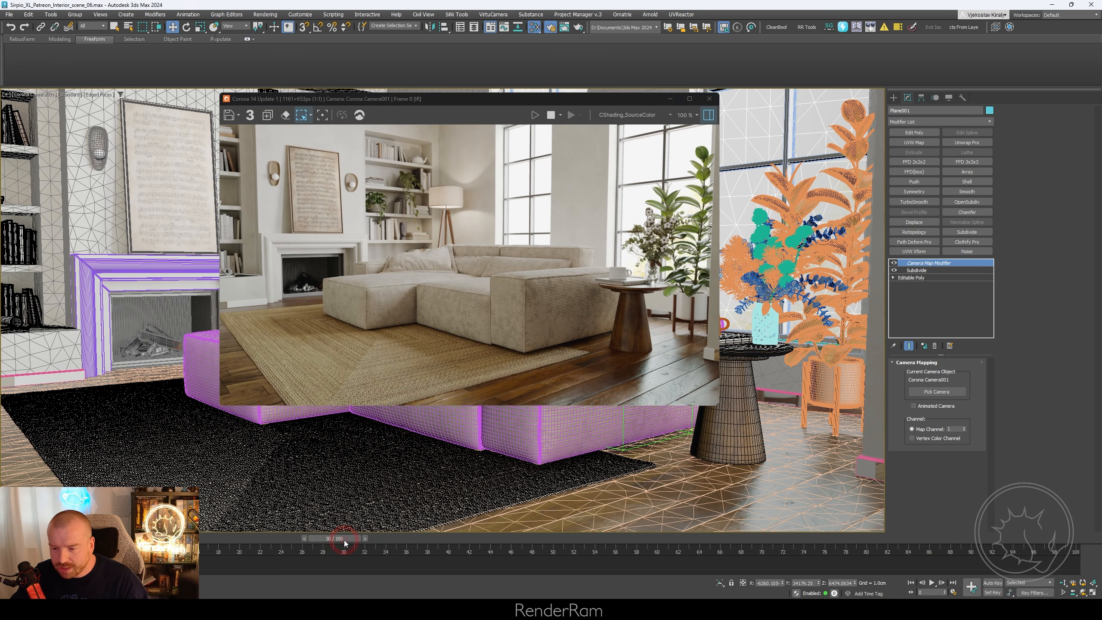
pyautogui.click(600, 543)
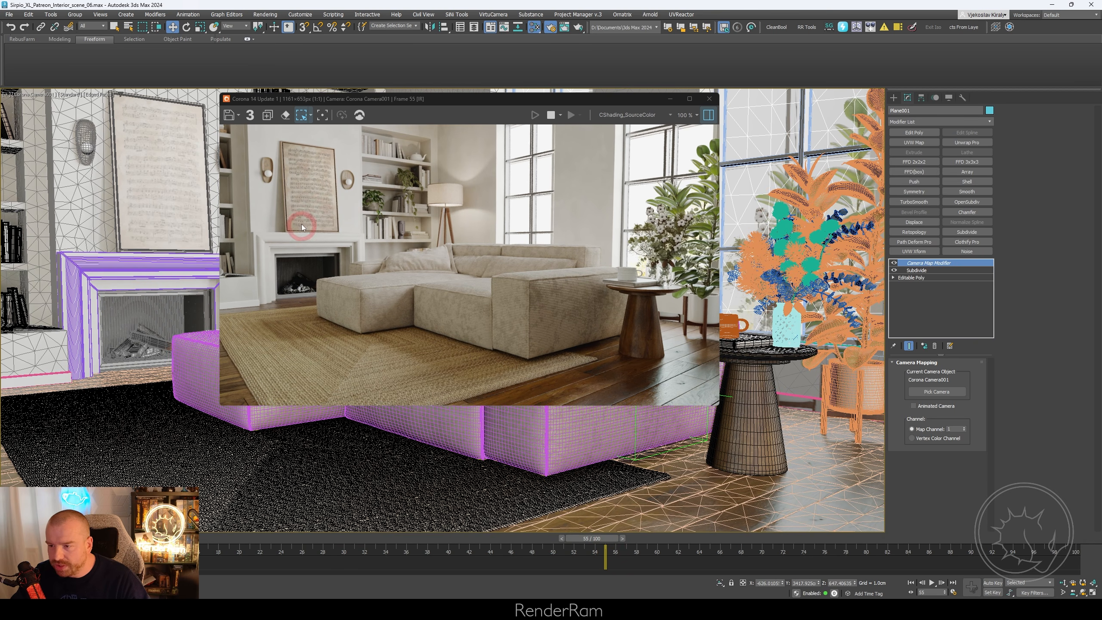
pyautogui.click(869, 542)
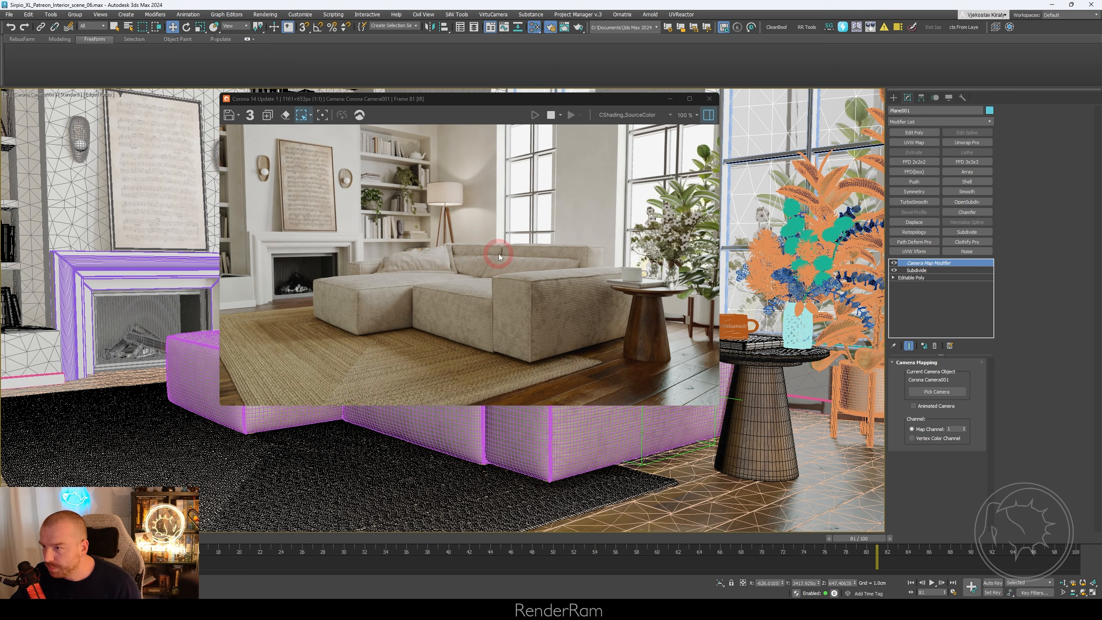
pyautogui.moveTo(432, 97); pyautogui.dragTo(389, 87)
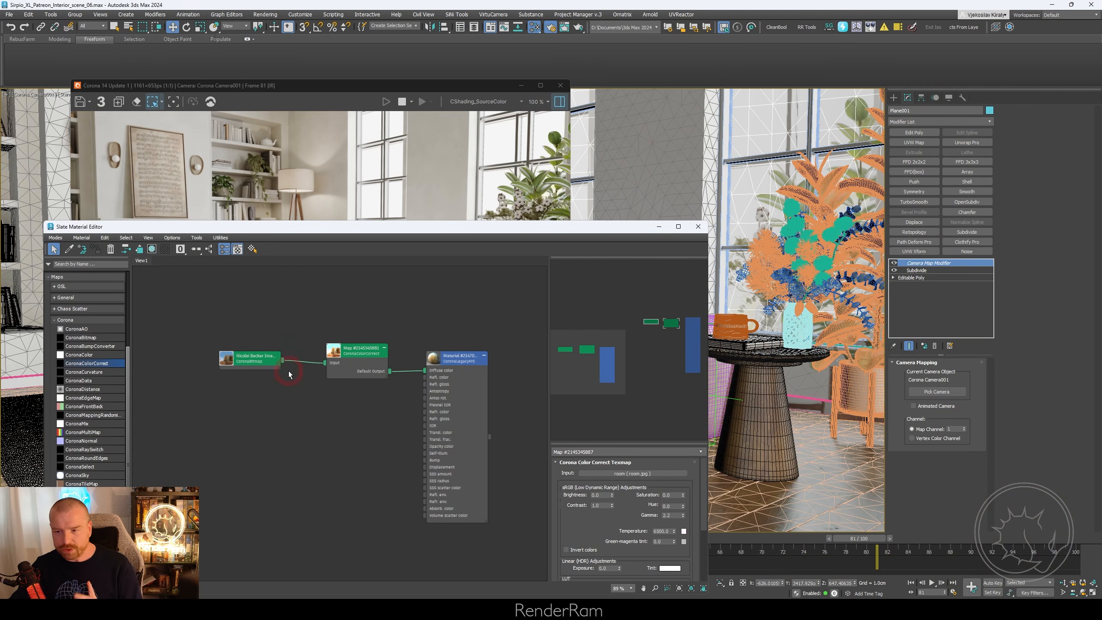
# - Rearrange the outdoor backdrop nodes in the Slate Material Editor and assign their CoronaLegacyMtl material to the selected plane behind the windows
pyautogui.moveTo(198, 317); pyautogui.dragTo(526, 556)
pyautogui.moveTo(472, 453); pyautogui.dragTo(416, 438)
pyautogui.click(212, 289)
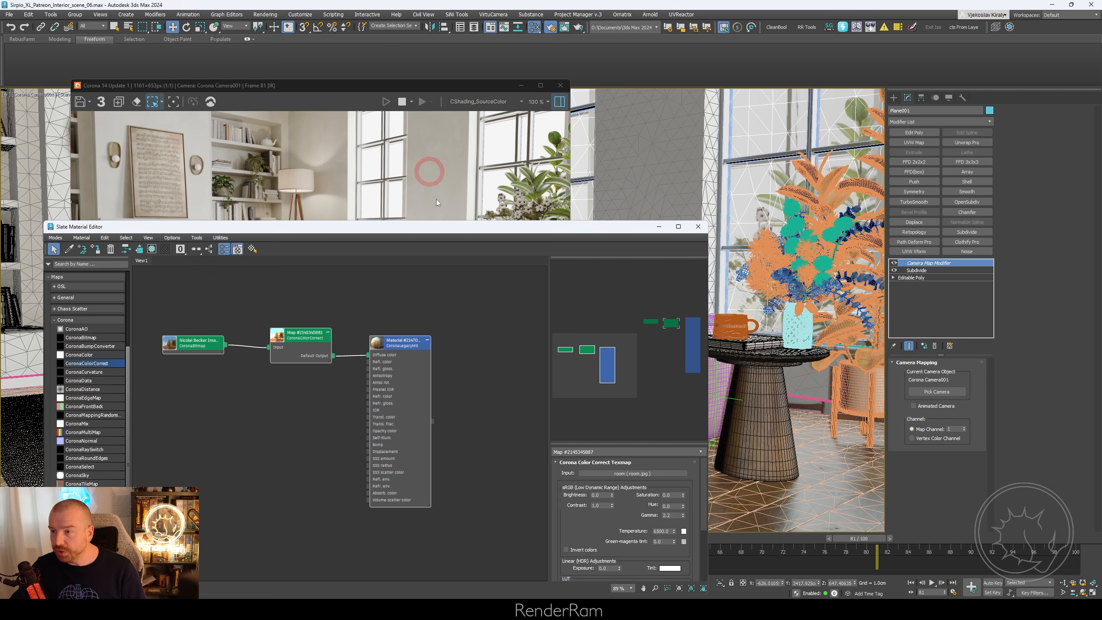
pyautogui.moveTo(402, 227); pyautogui.dragTo(487, 379)
pyautogui.click(487, 503)
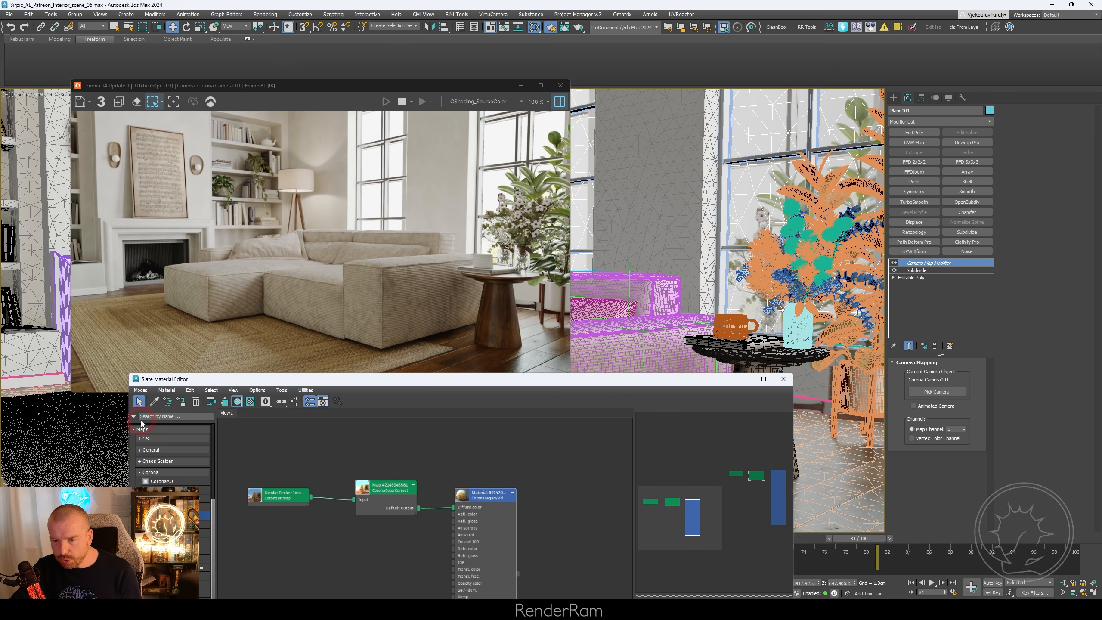
pyautogui.click(182, 403)
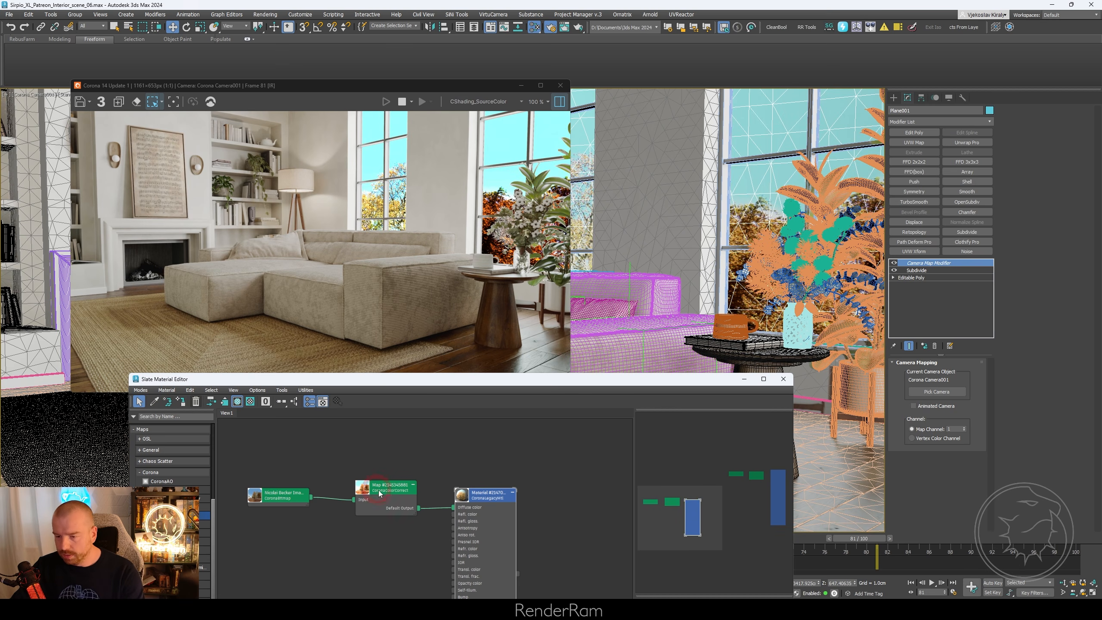
# - Set the backdrop's CoronaColorCorrect map to brightness 0.7, gamma 4.0 and exposure 3.0
pyautogui.moveTo(537, 382); pyautogui.dragTo(435, 259)
pyautogui.moveTo(685, 581); pyautogui.dragTo(641, 525)
pyautogui.moveTo(585, 504); pyautogui.dragTo(573, 517)
pyautogui.write('0.5')
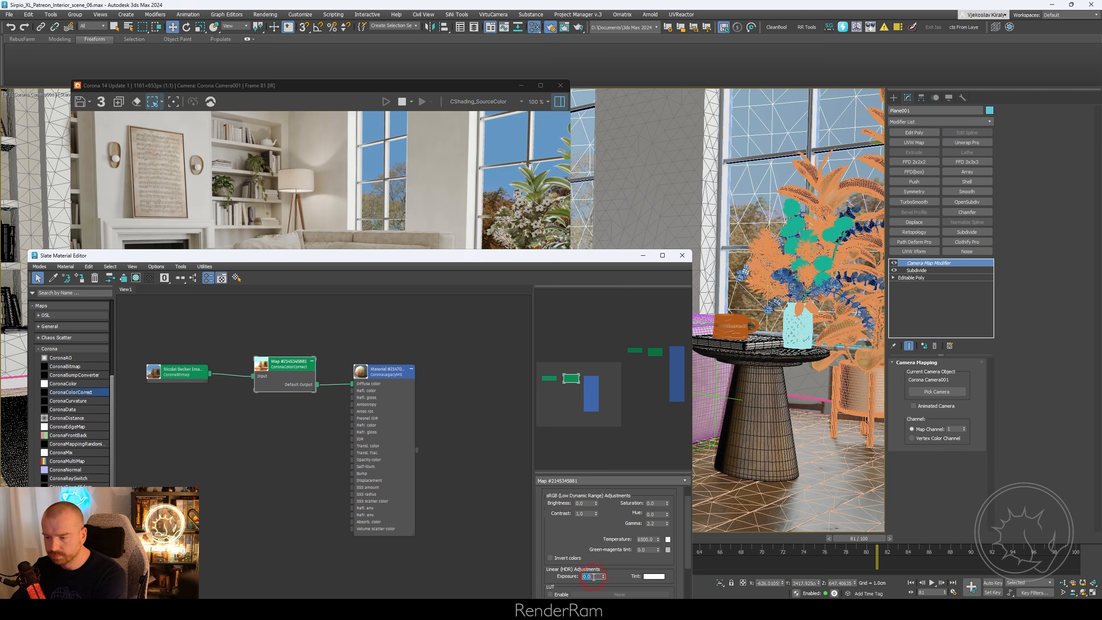
pyautogui.moveTo(654, 524); pyautogui.dragTo(566, 505)
pyautogui.write('4')
pyautogui.press('Return')
pyautogui.write('0.7')
pyautogui.press('Return')
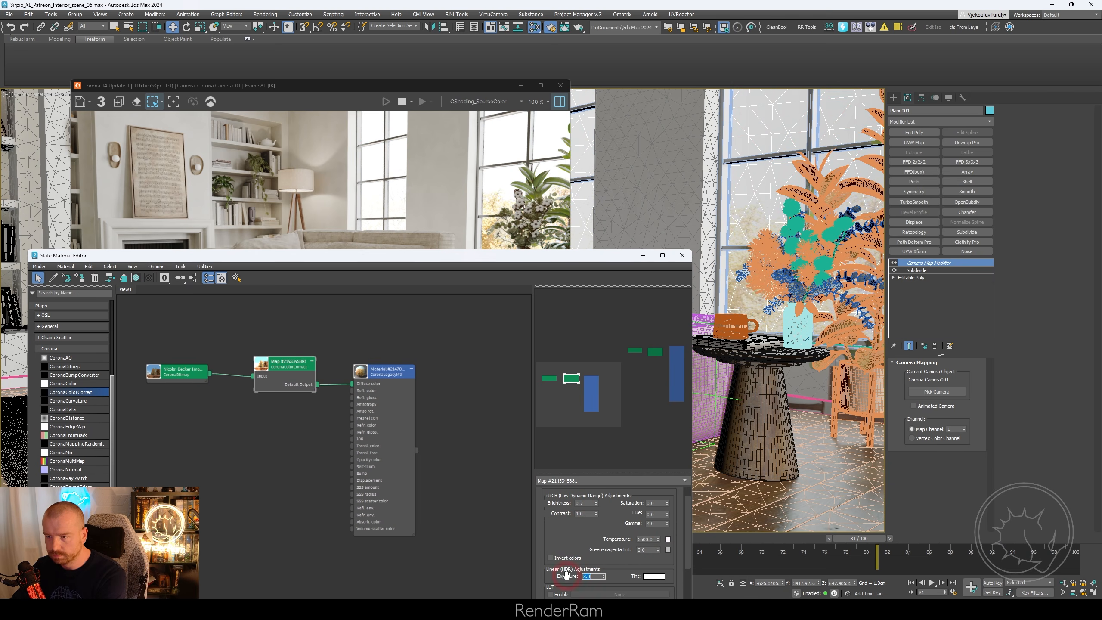
# - Clear the material editor away from the render and enlarge the Corona render window to 1500 × 844 px
pyautogui.moveTo(492, 256); pyautogui.dragTo(485, 361)
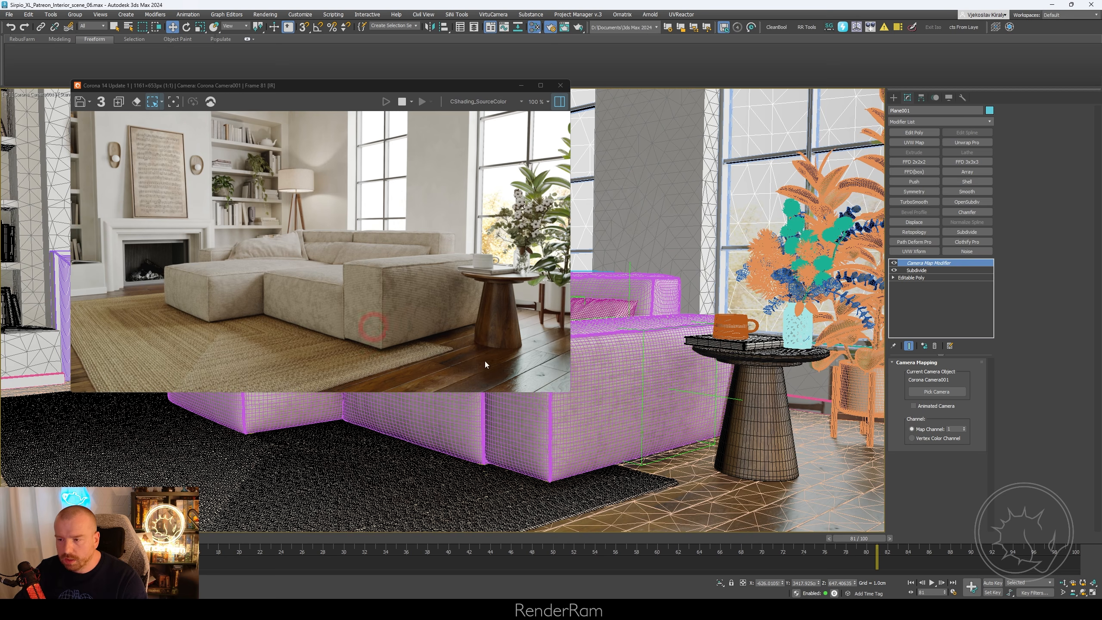
pyautogui.moveTo(570, 393); pyautogui.dragTo(717, 520)
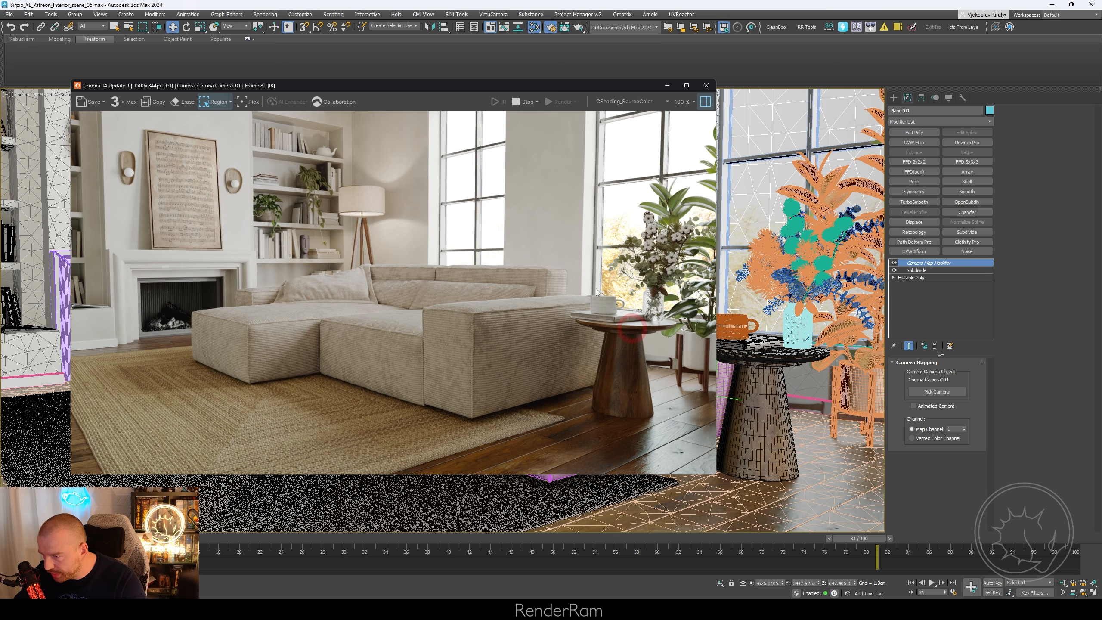
pyautogui.moveTo(483, 88); pyautogui.dragTo(426, 92)
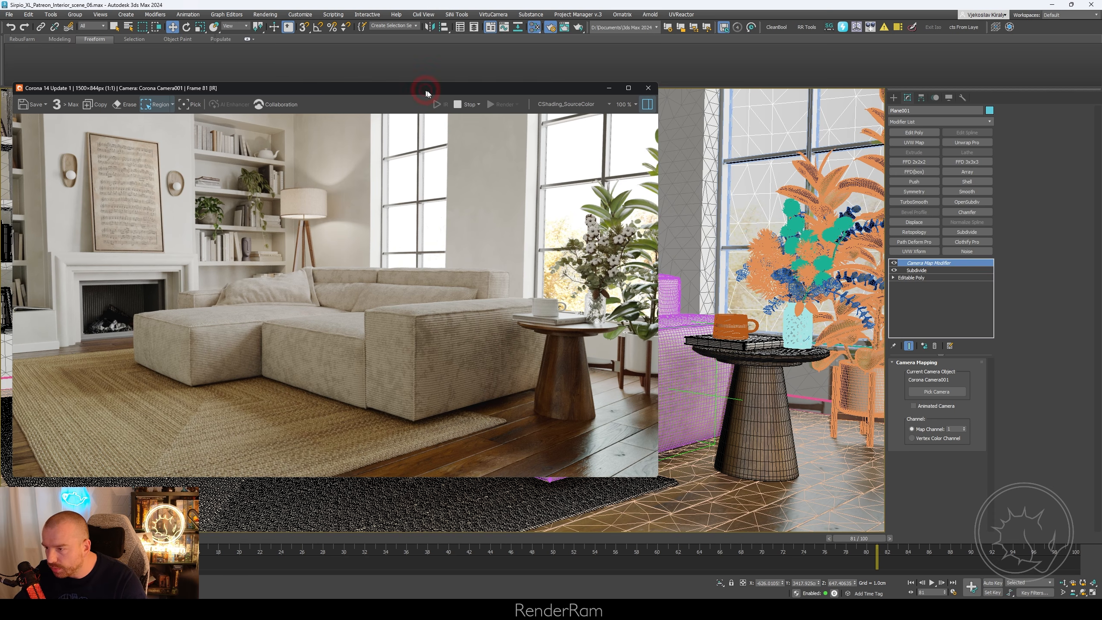
# - Add a Subdivide modifier below the Camera Map modifier on the baseboard under the window and set its size to 10 cm
pyautogui.click(815, 403)
pyautogui.click(945, 270)
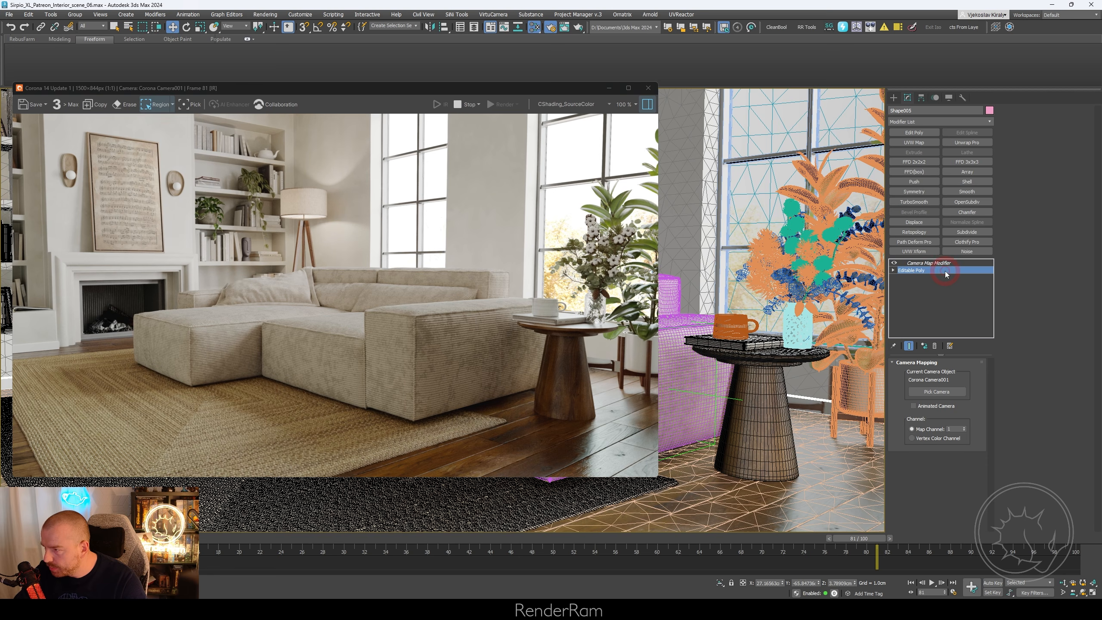
pyautogui.click(967, 231)
pyautogui.moveTo(918, 424); pyautogui.dragTo(929, 411)
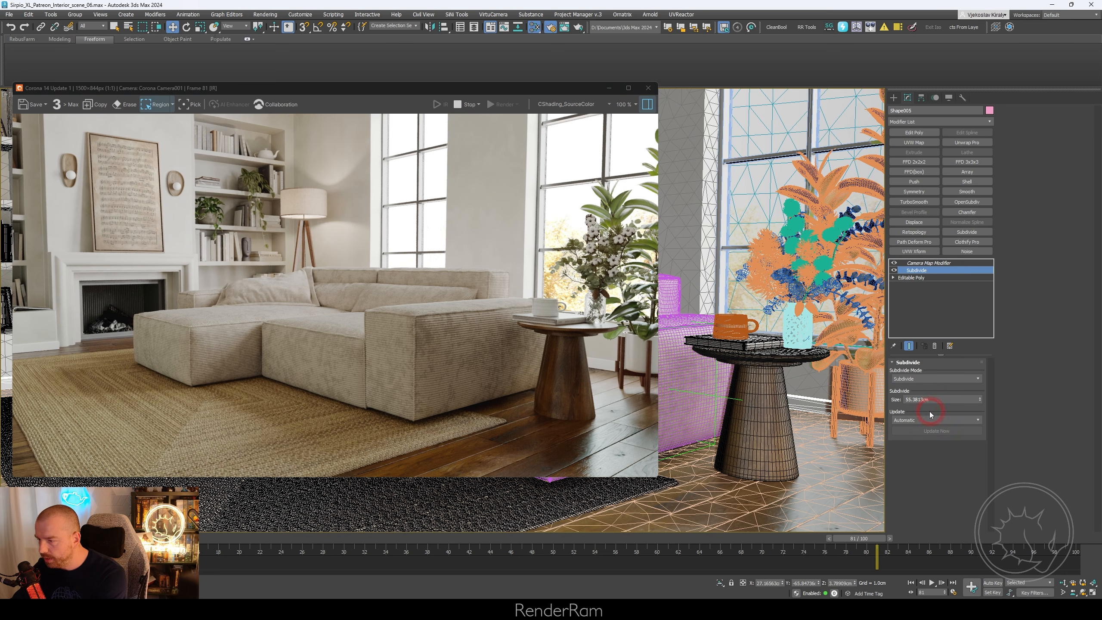
pyautogui.doubleClick(938, 401)
pyautogui.write('10')
pyautogui.press('Return')
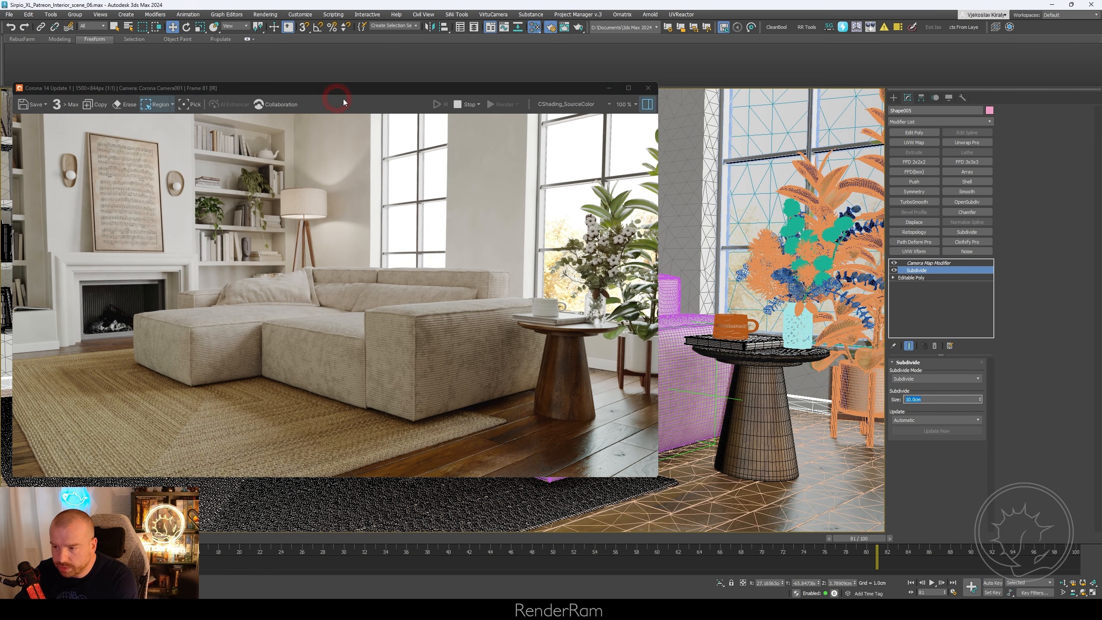
# - Go to frame 100 and examine the render up close around the side table, plant pot and sofa side
pyautogui.moveTo(282, 87); pyautogui.dragTo(343, 99)
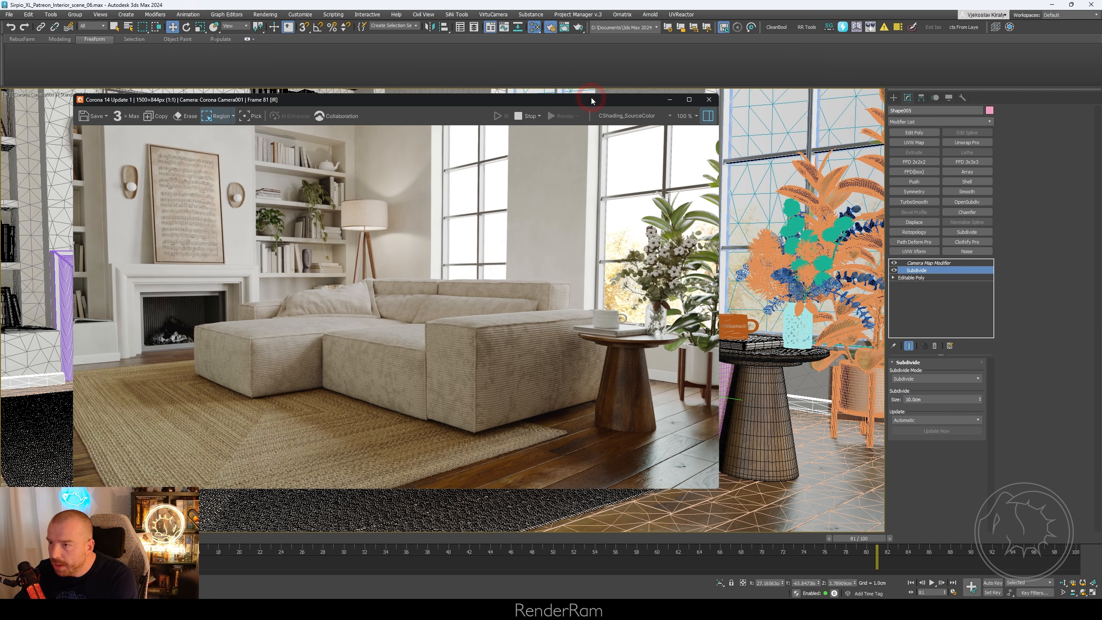
pyautogui.moveTo(590, 98); pyautogui.dragTo(451, 86)
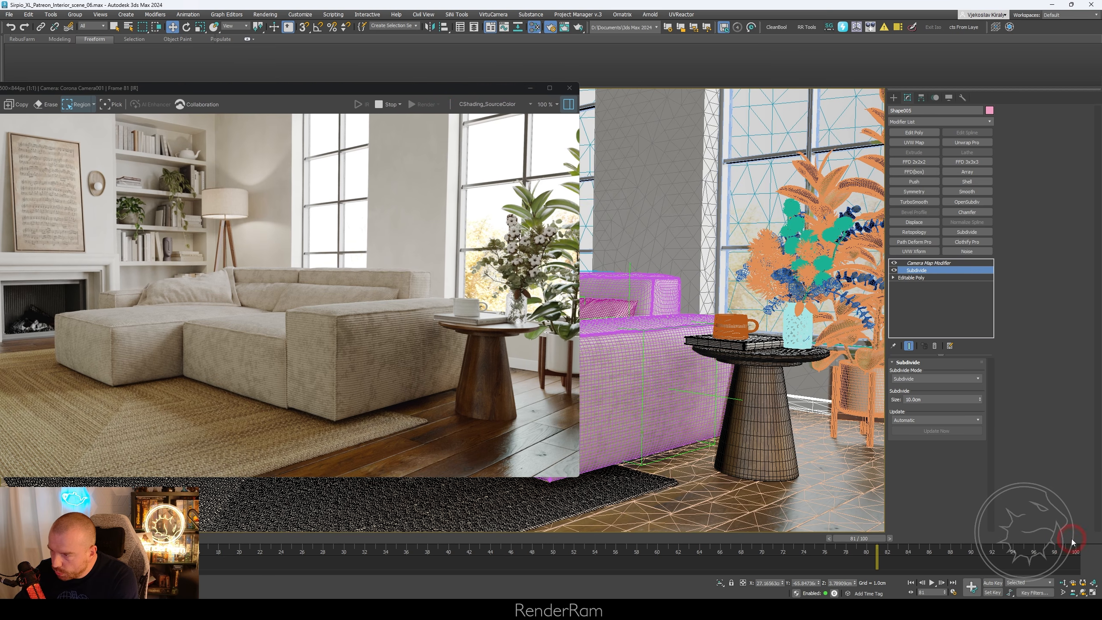
pyautogui.click(1050, 536)
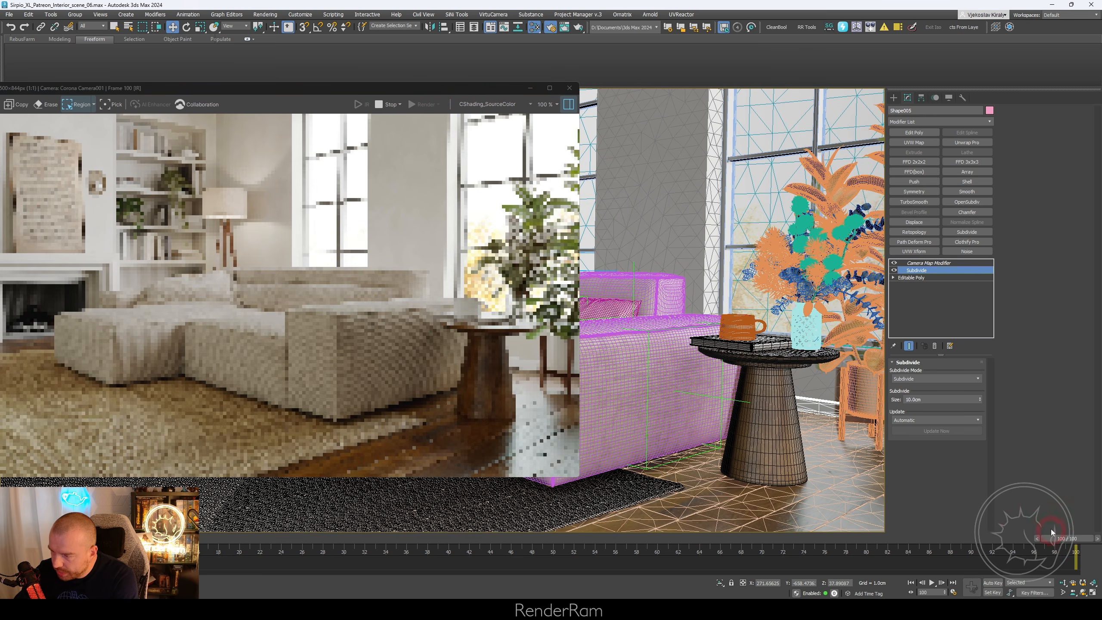
pyautogui.scroll(2, 547, 374)
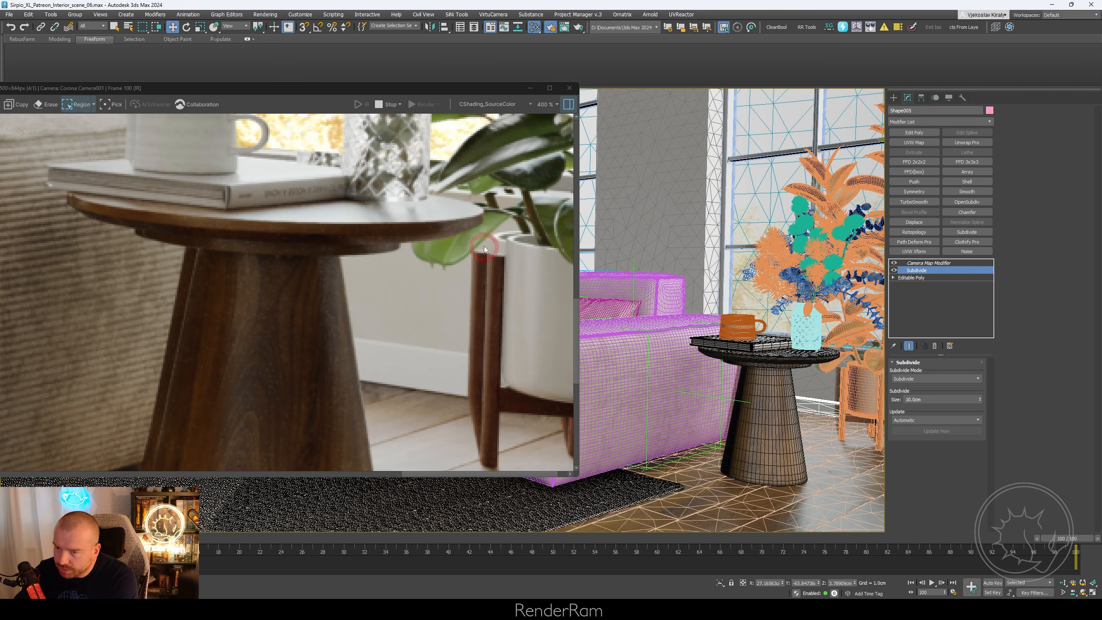
pyautogui.scroll(-2, 471, 307)
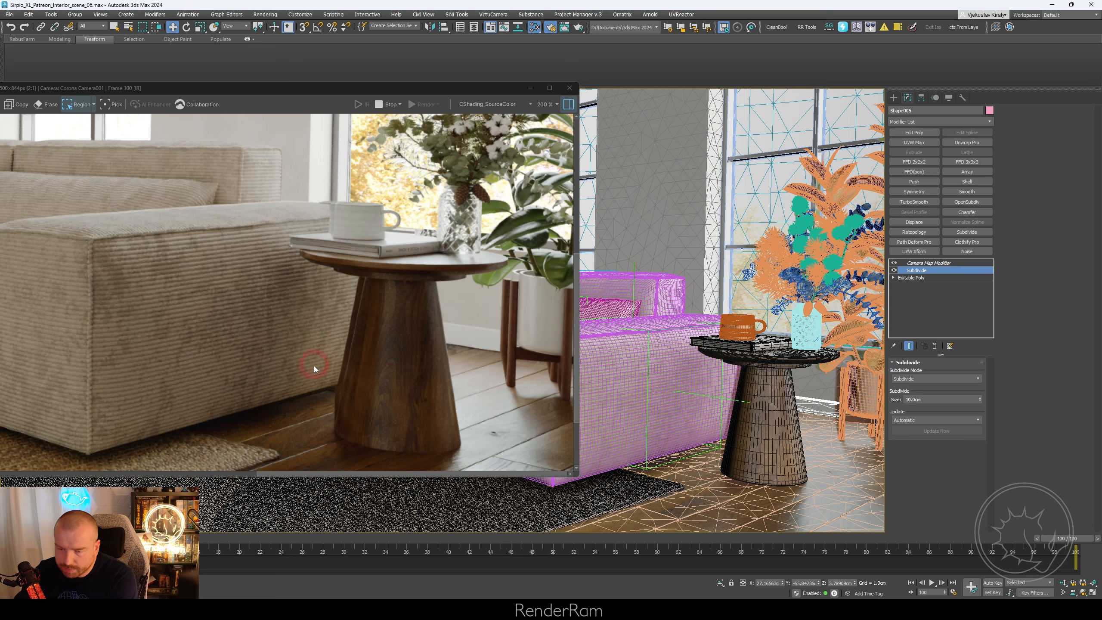
pyautogui.scroll(2, 336, 417)
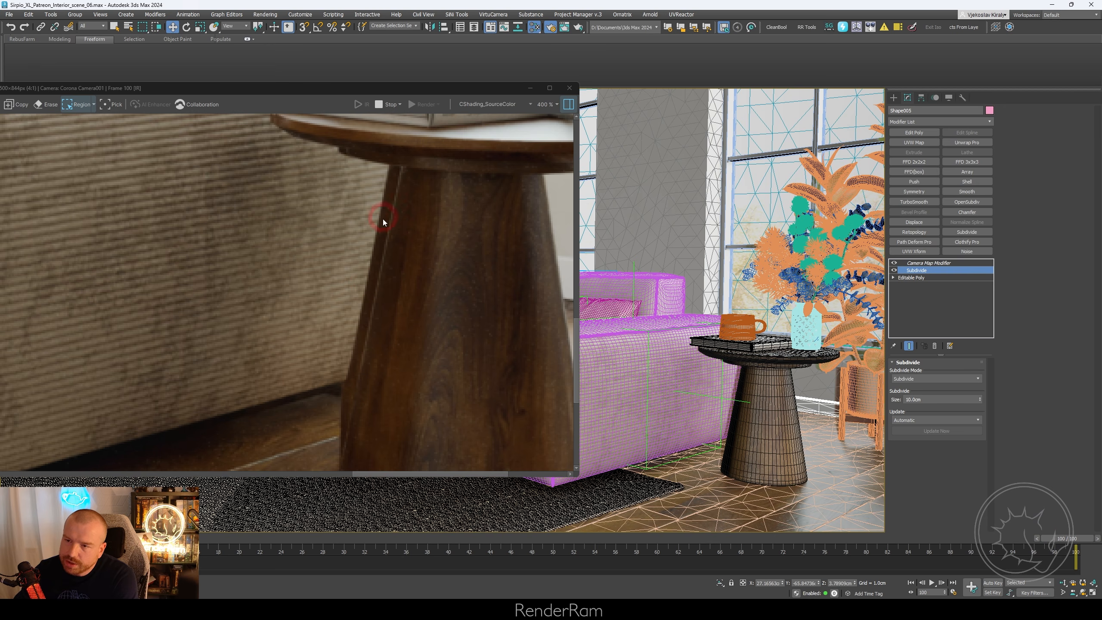
pyautogui.moveTo(382, 219); pyautogui.dragTo(401, 296, button='middle')
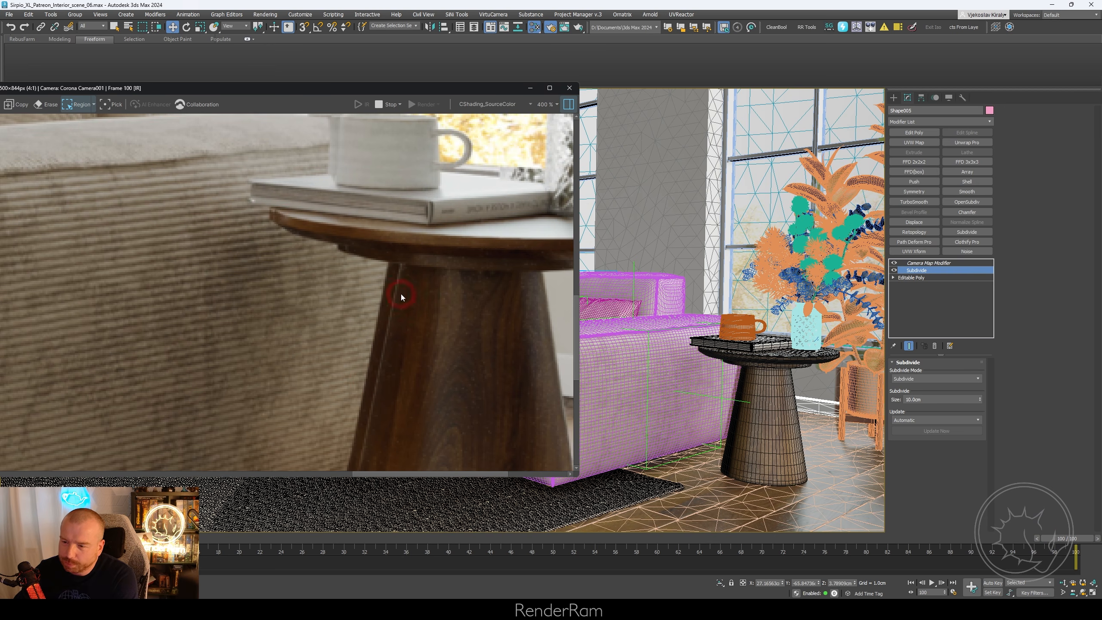
pyautogui.scroll(-2, 401, 296)
# - Switch to Photoshop to view the room_empty.jpg version without the table and plants, and return to 3ds Max
pyautogui.moveTo(336, 94); pyautogui.dragTo(594, 87)
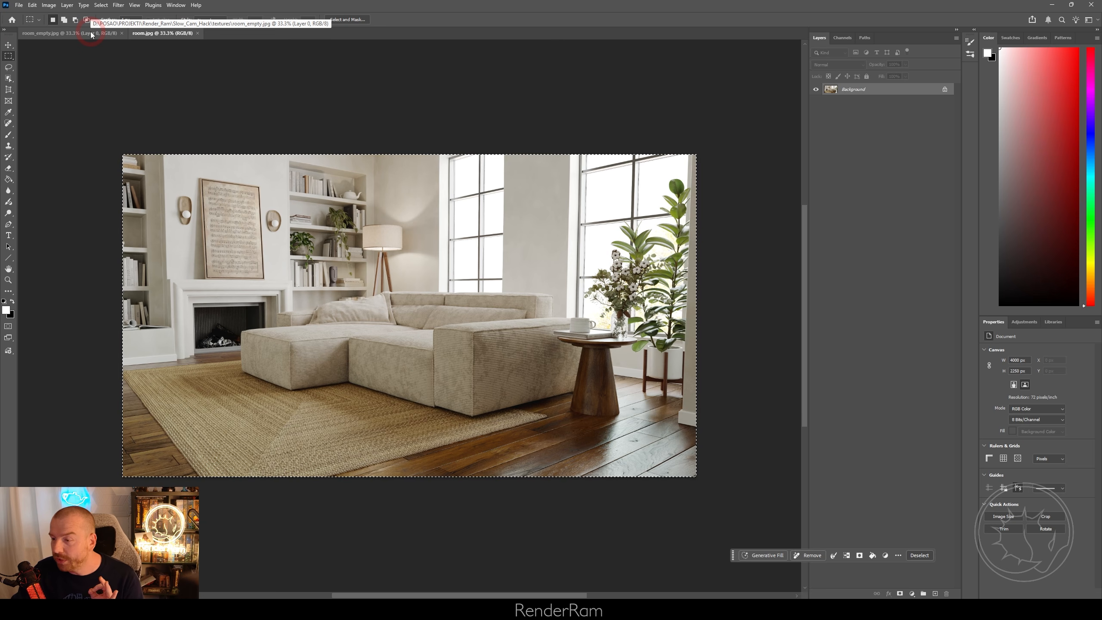
pyautogui.click(91, 34)
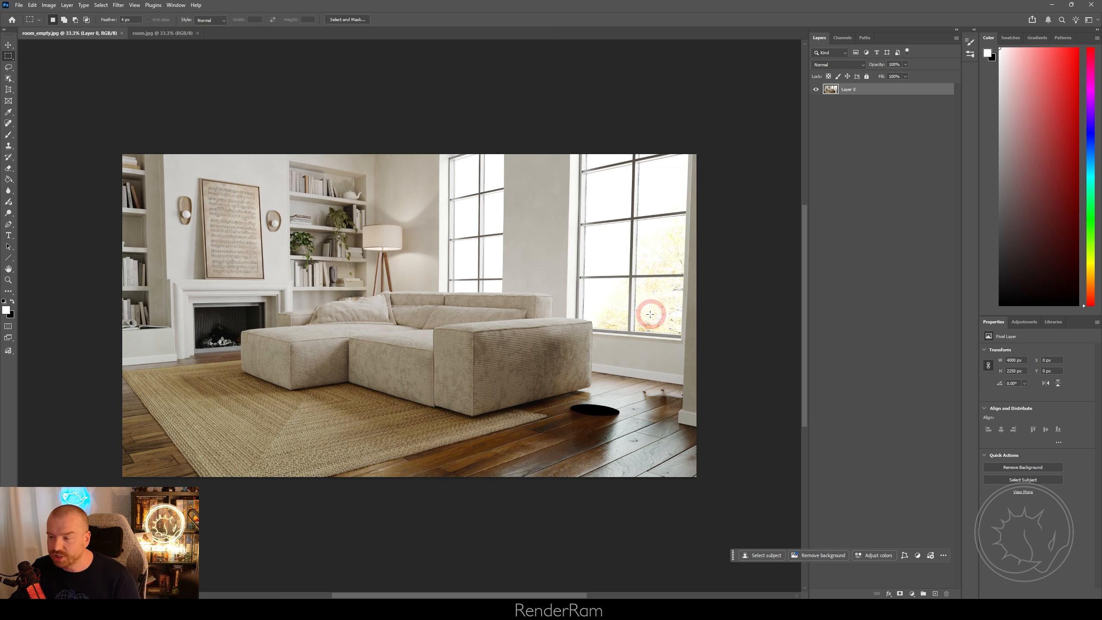
pyautogui.click(1050, 5)
# - In the material editor, load room_empty.jpg as the bitmap of the second projection material
pyautogui.press('m')
pyautogui.doubleClick(351, 343)
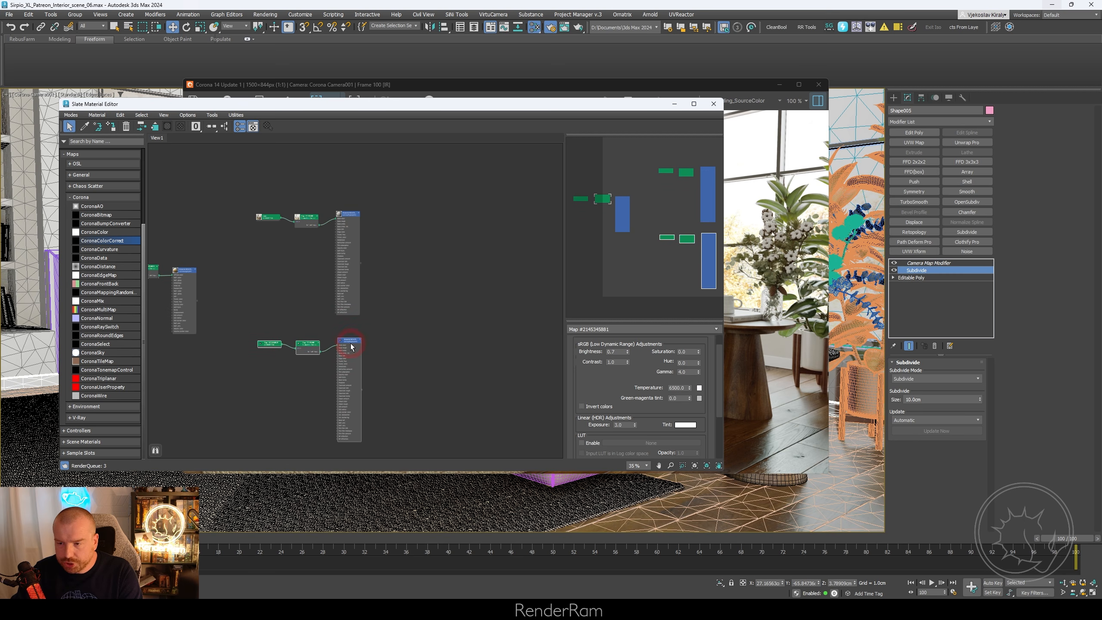
pyautogui.scroll(2, 313, 352)
pyautogui.click(243, 338)
pyautogui.doubleClick(242, 337)
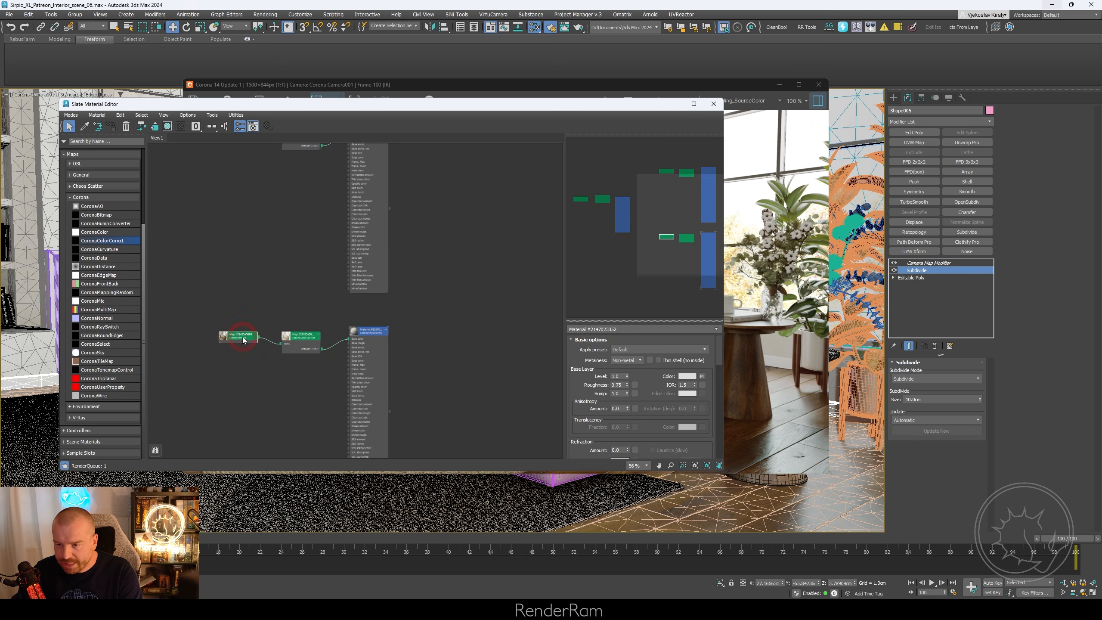
pyautogui.click(628, 400)
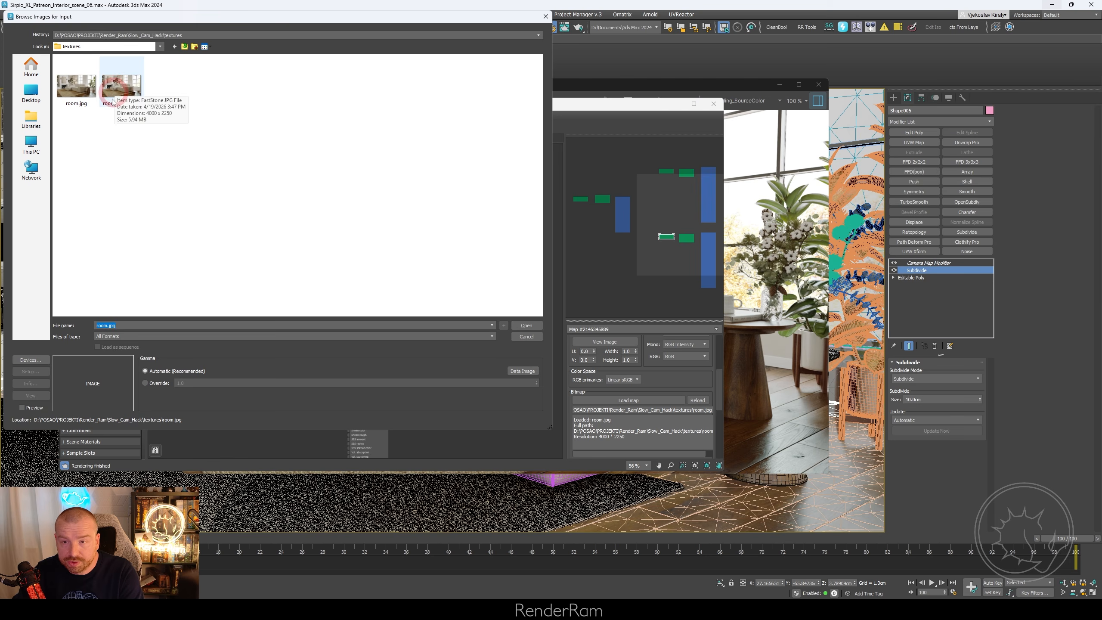
pyautogui.doubleClick(116, 90)
# - Move the render window and material editor clear of the side table area and show the viewport shaded with textures
pyautogui.click(618, 84)
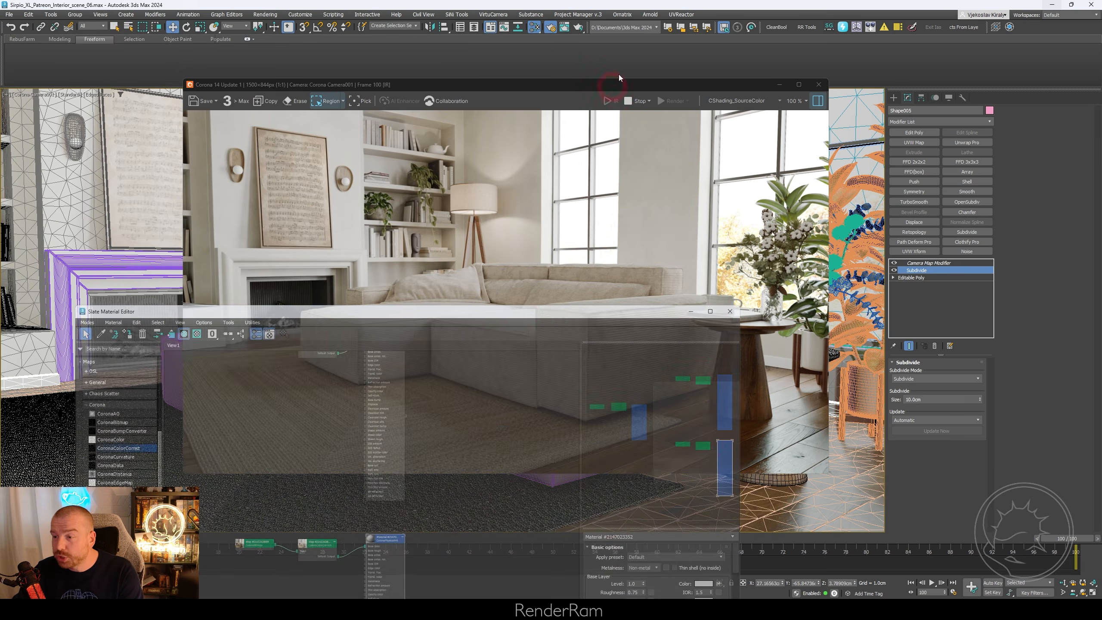
pyautogui.moveTo(626, 87); pyautogui.dragTo(282, 63)
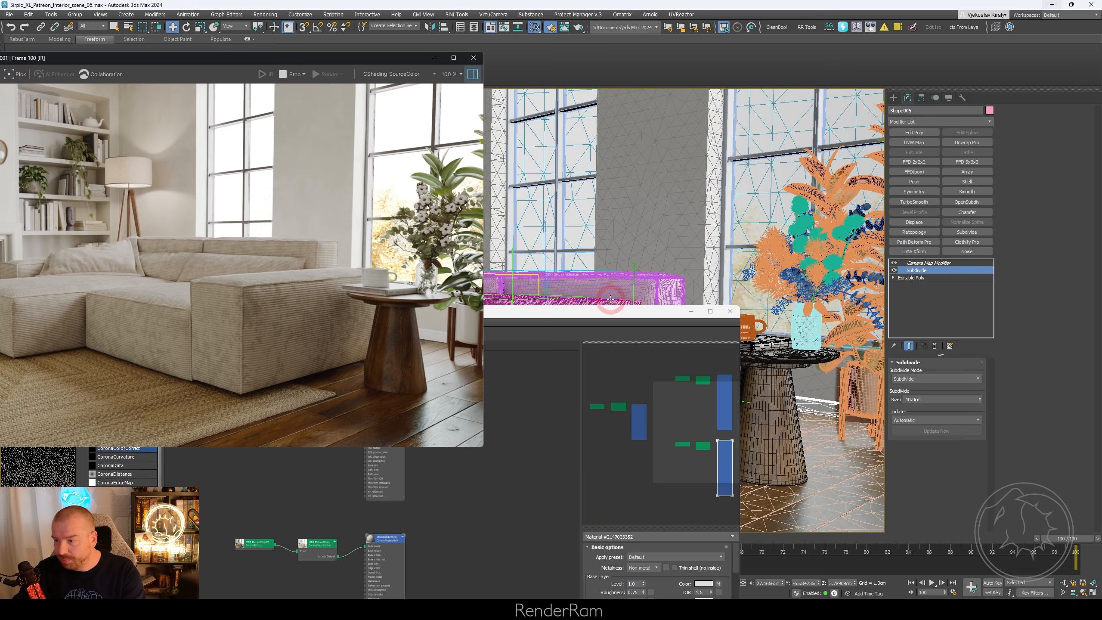
pyautogui.moveTo(599, 312); pyautogui.dragTo(445, 199)
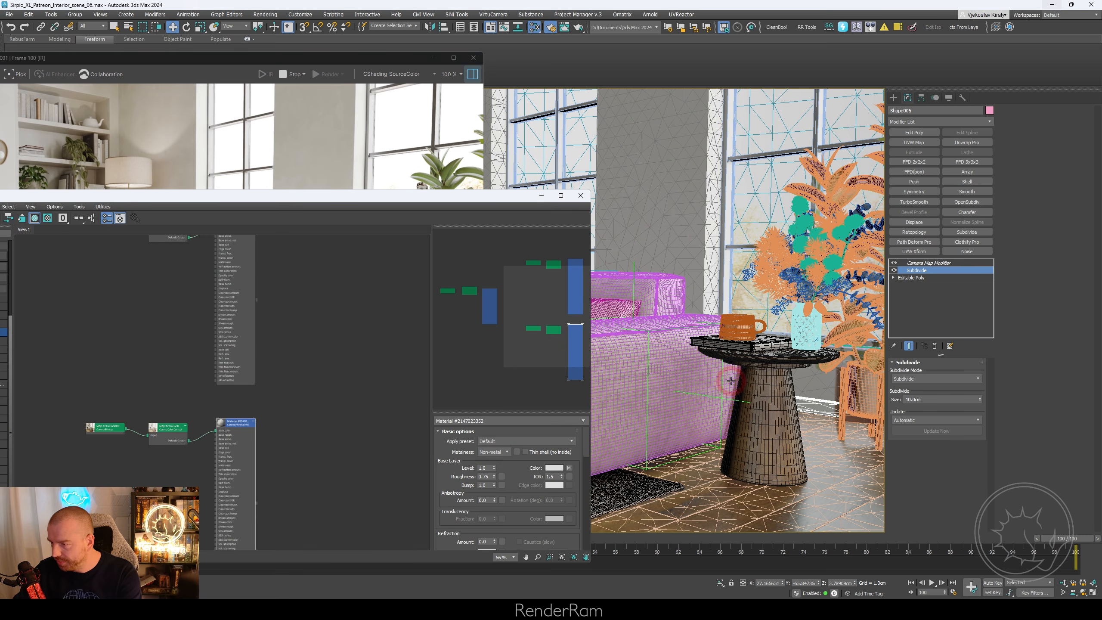
pyautogui.press('F4')
pyautogui.press('F4')
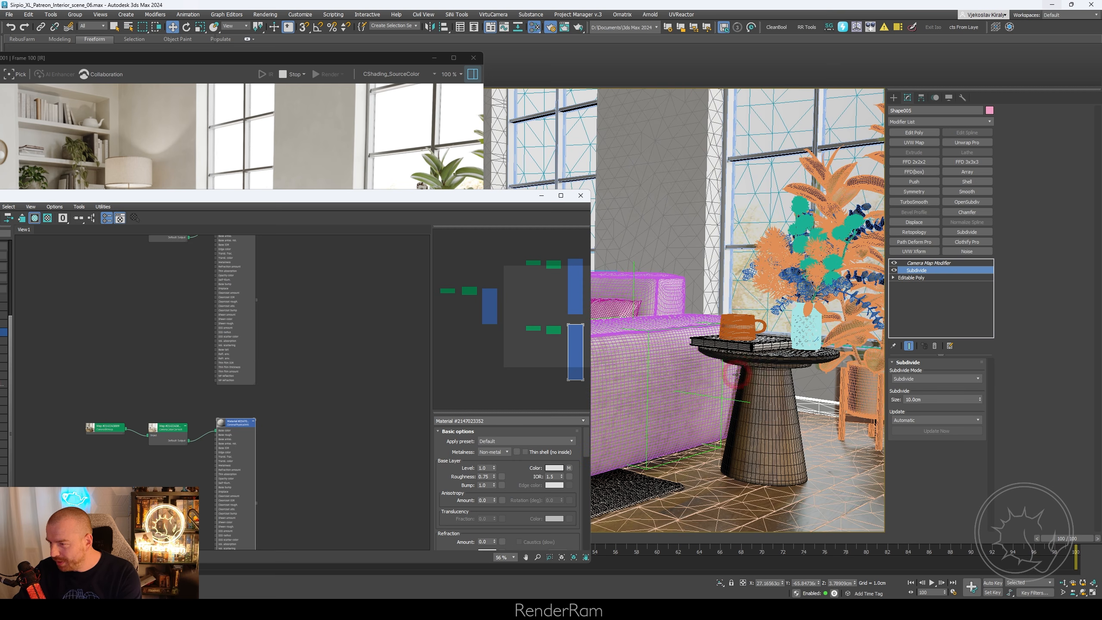
pyautogui.press('F4')
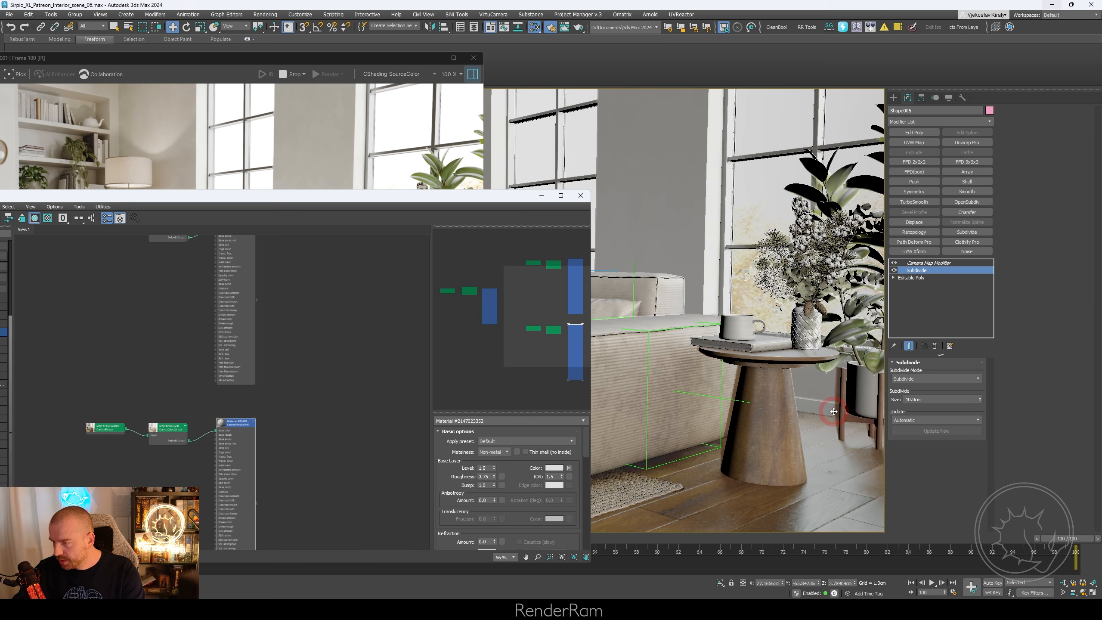
# - Add the wall behind the side table, the sofa's side section, the floor and both window frames to the baseboard selection
pyautogui.keyDown('ctrl'); pyautogui.click(824, 391); pyautogui.keyUp('ctrl')
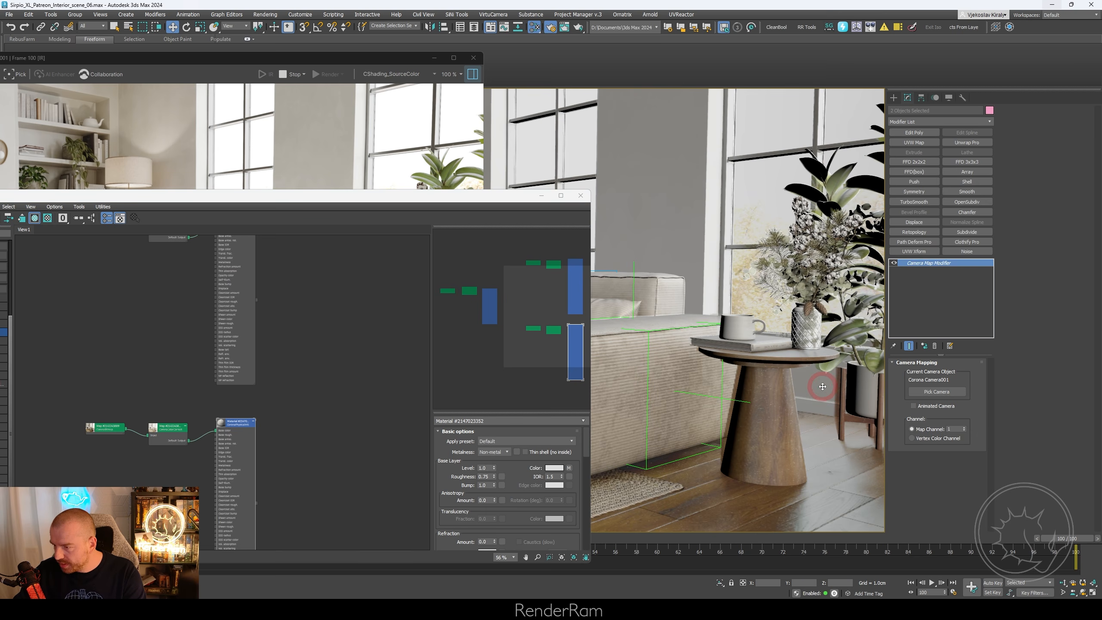
pyautogui.keyDown('ctrl'); pyautogui.click(672, 412); pyautogui.keyUp('ctrl')
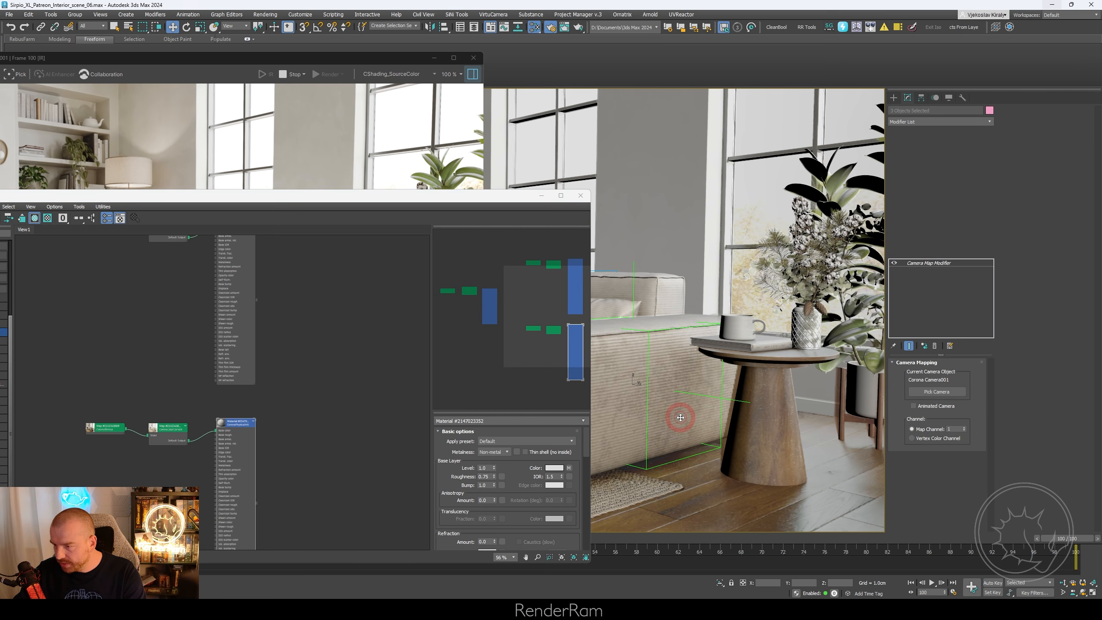
pyautogui.press('F4')
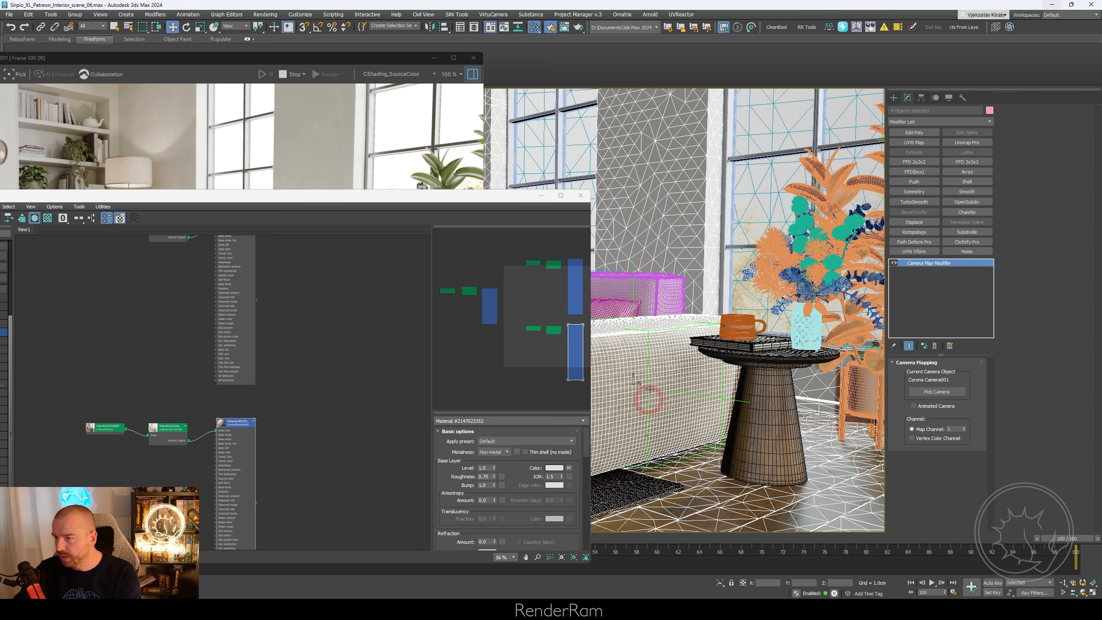
pyautogui.press('F3')
pyautogui.keyDown('ctrl'); pyautogui.click(736, 250); pyautogui.keyUp('ctrl')
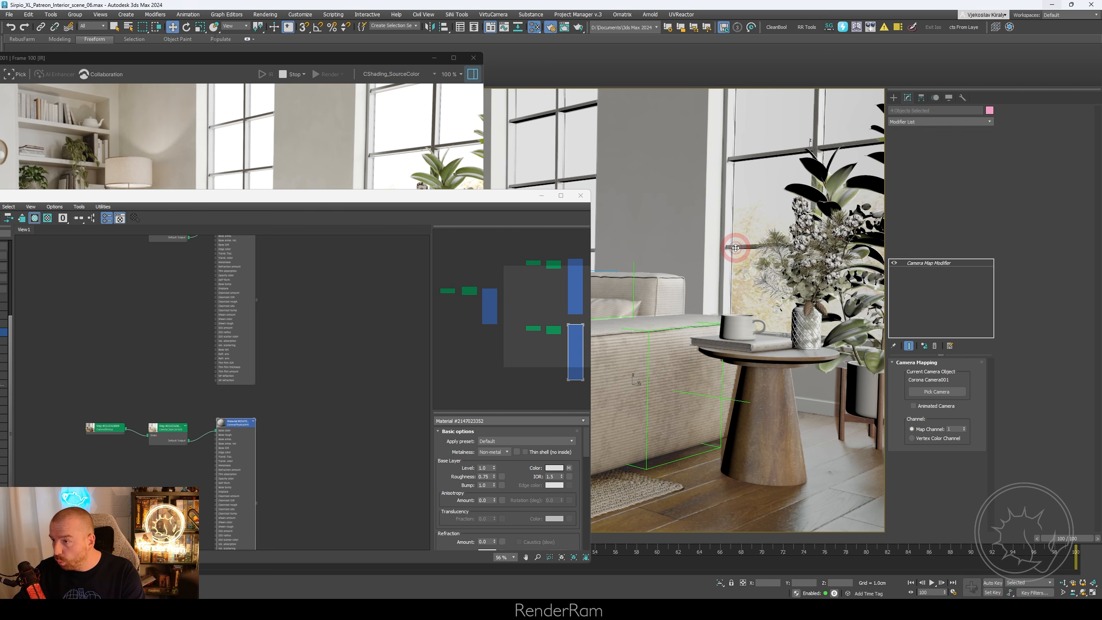
pyautogui.press('F3')
pyautogui.keyDown('ctrl'); pyautogui.click(580, 176); pyautogui.keyUp('ctrl')
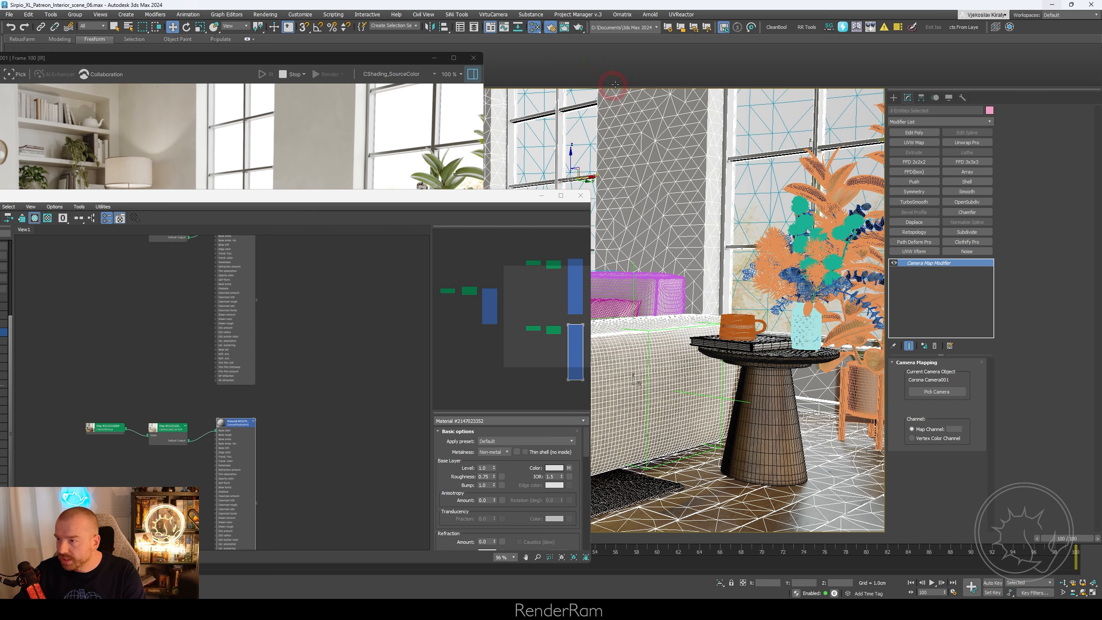
# - Assign the room_empty.jpg projection material to the selected objects, keeping the full render in view above the material editor
pyautogui.moveTo(306, 195); pyautogui.dragTo(438, 304)
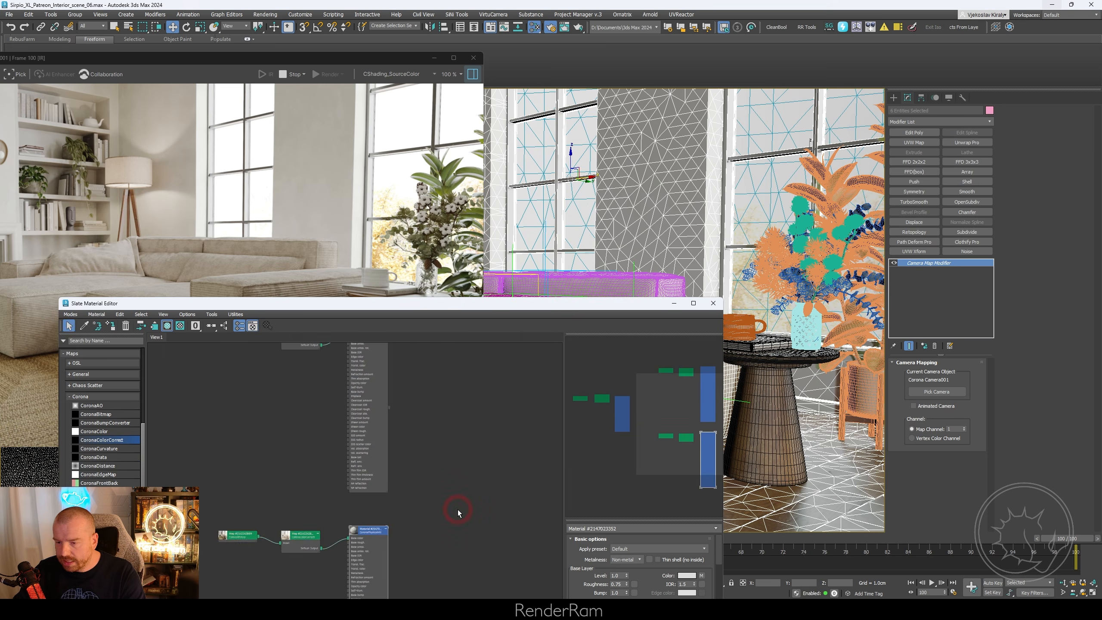
pyautogui.moveTo(458, 511); pyautogui.dragTo(502, 376, button='middle')
pyautogui.moveTo(393, 312); pyautogui.dragTo(382, 438)
pyautogui.click(283, 110)
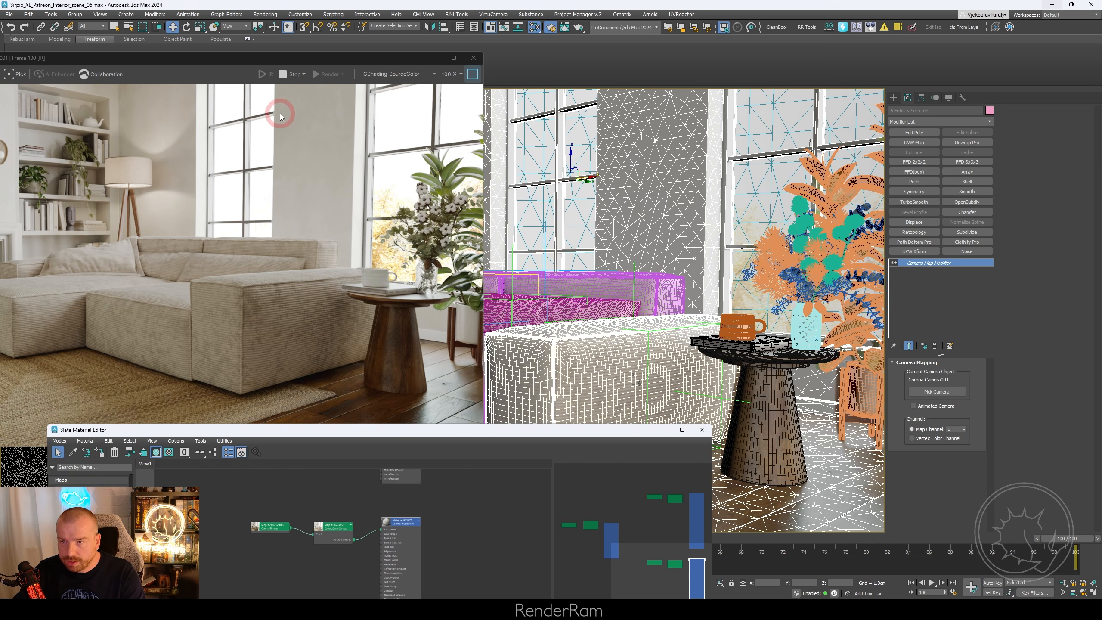
pyautogui.moveTo(288, 60); pyautogui.dragTo(509, 36)
pyautogui.click(368, 475)
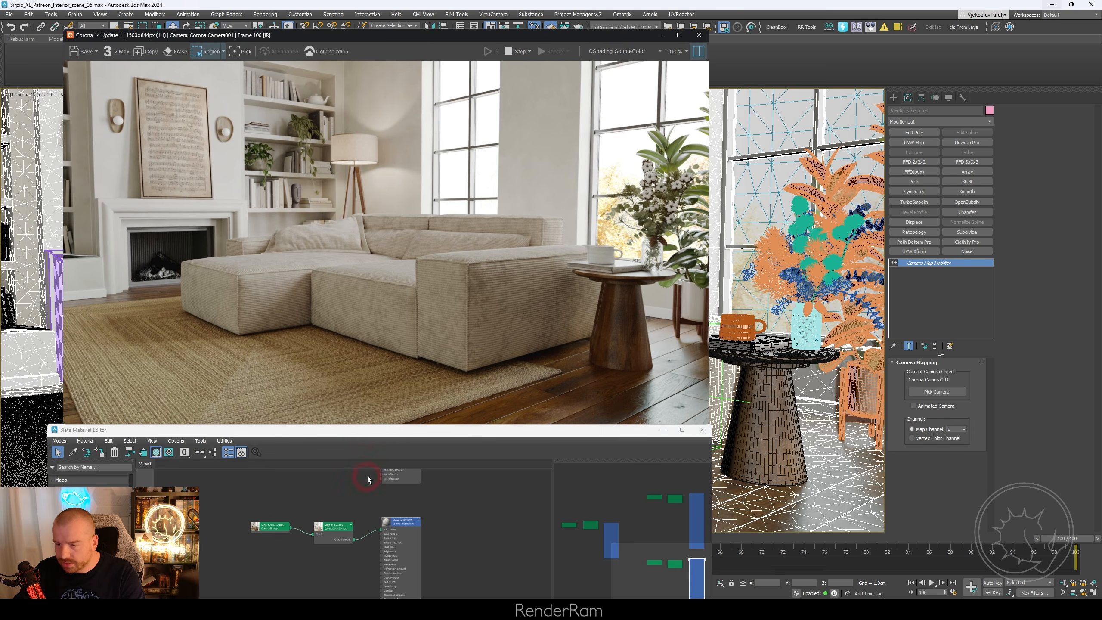
pyautogui.click(104, 456)
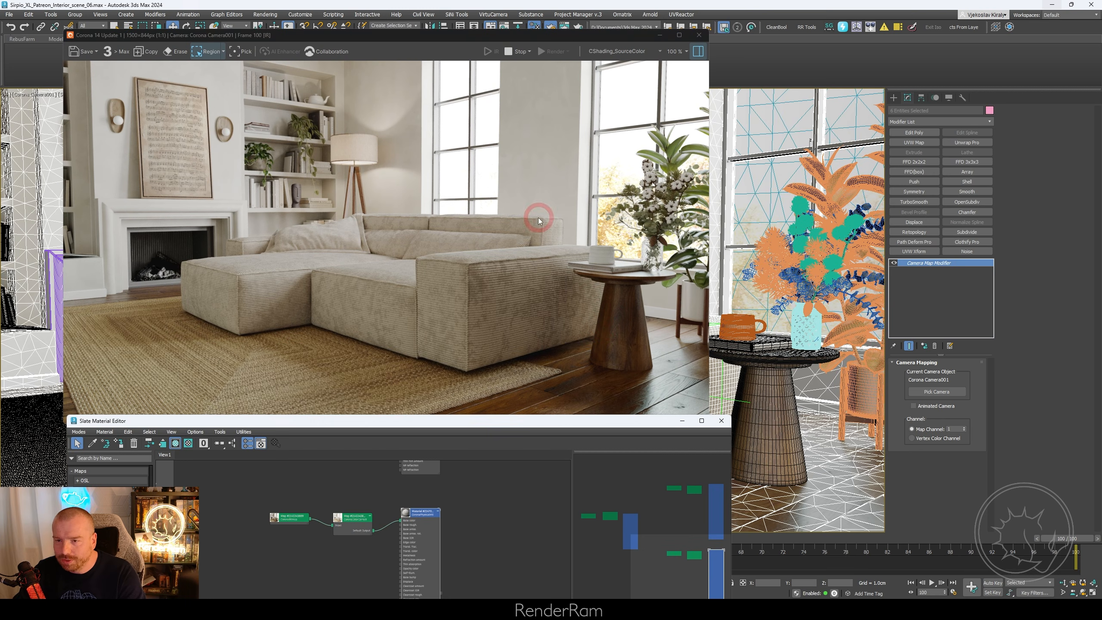
# - Scrub the timeline back to frame 79 and stop the interactive render
pyautogui.moveTo(1071, 539); pyautogui.dragTo(727, 547)
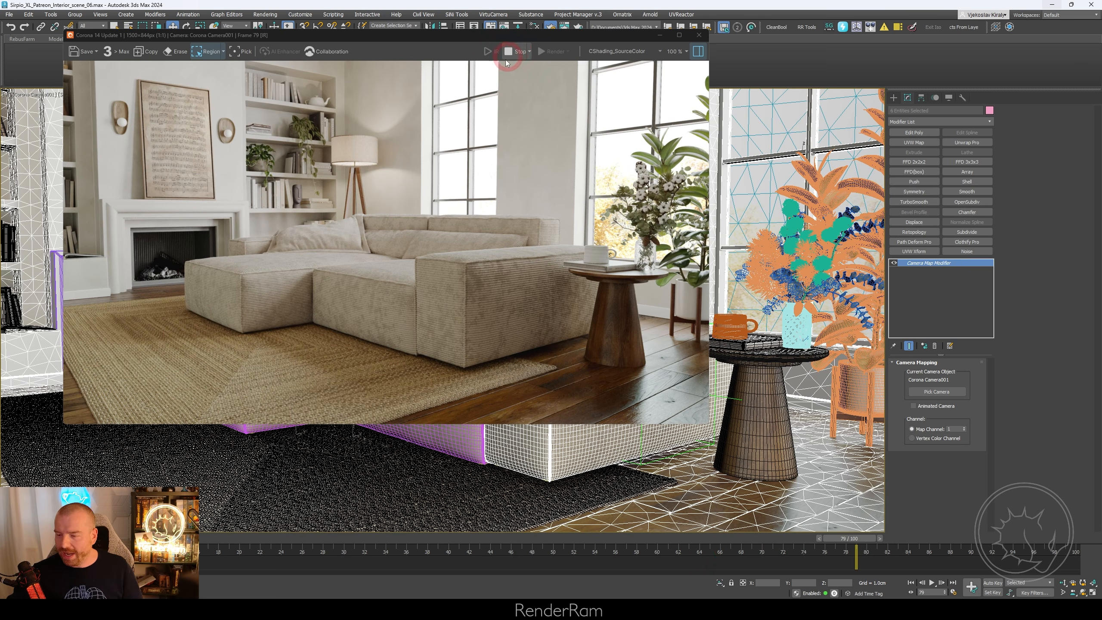
pyautogui.click(506, 60)
# - In the render setup, set the progressive rendering time limit to 0 and the pass limit to 1
pyautogui.press('F10')
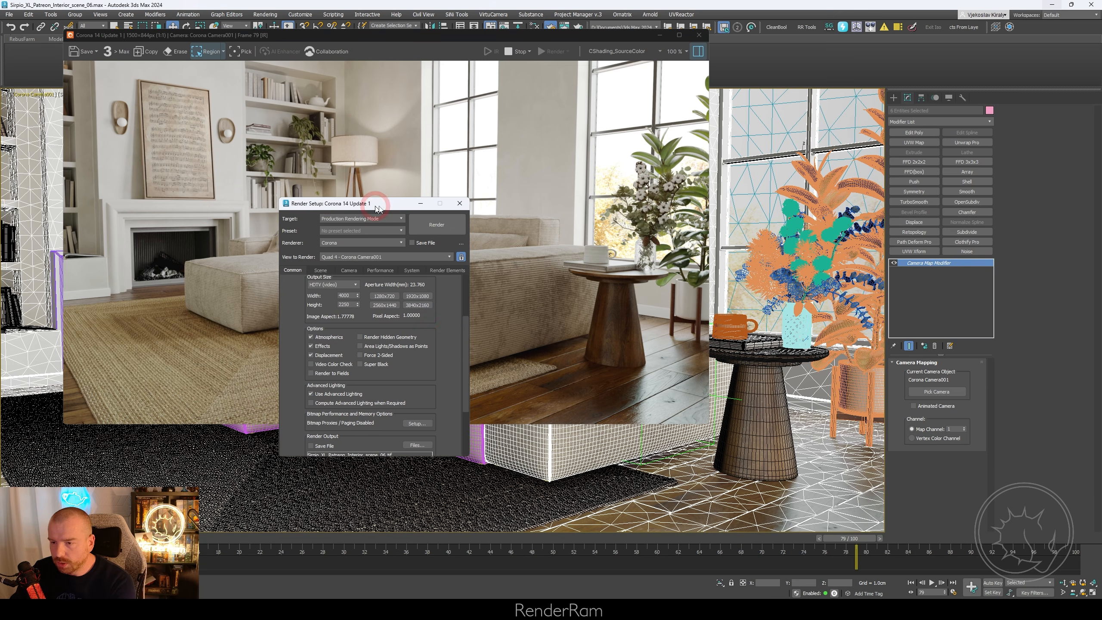
pyautogui.moveTo(453, 341); pyautogui.dragTo(460, 433)
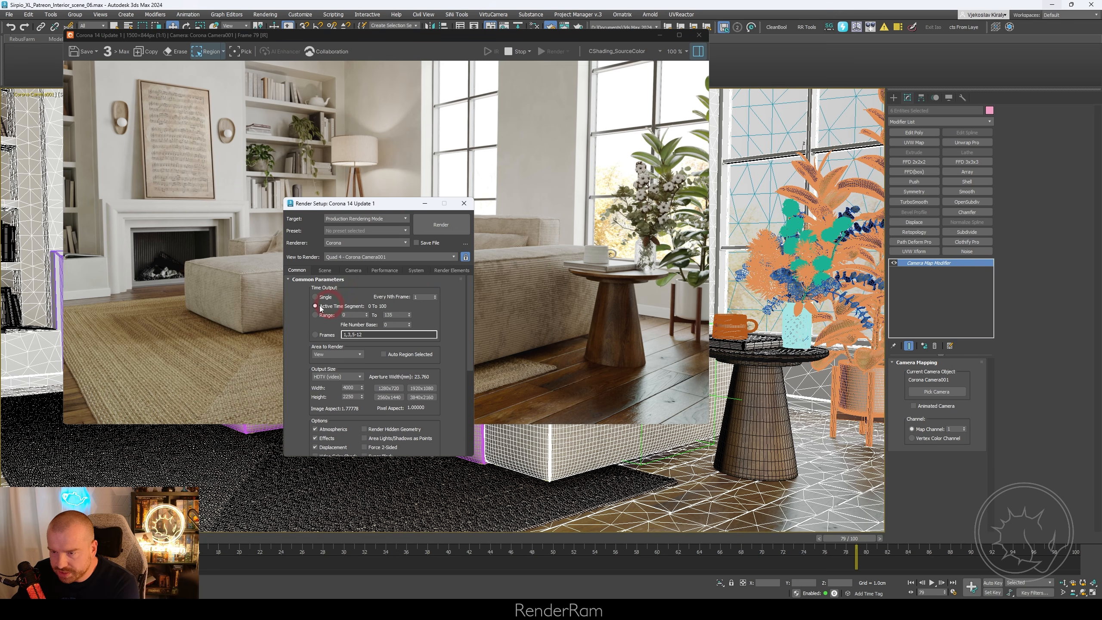
pyautogui.click(327, 270)
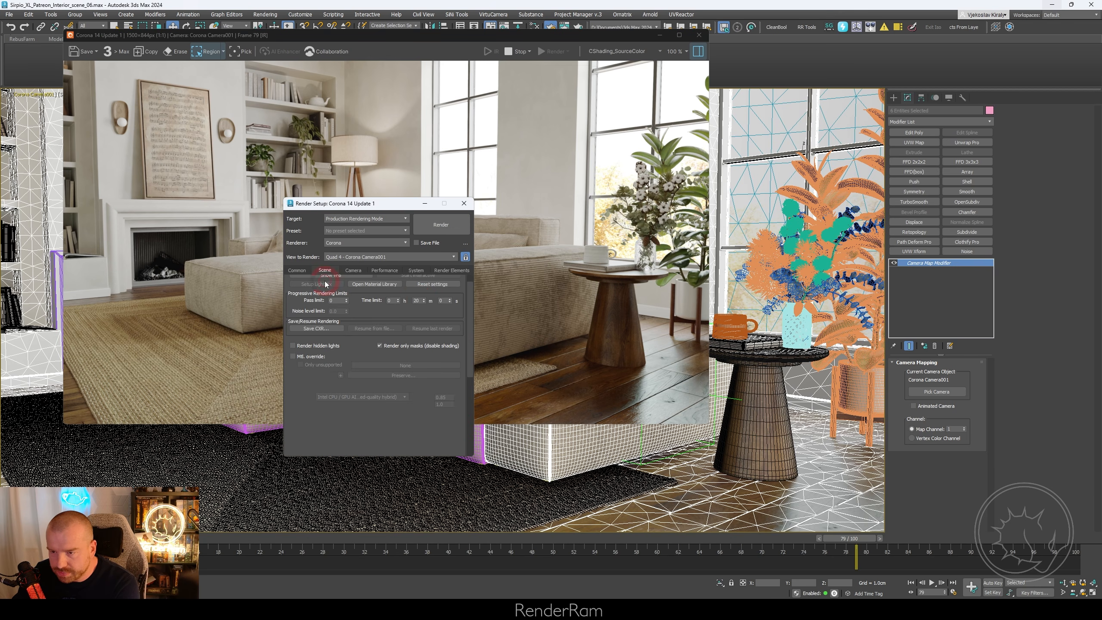
pyautogui.click(417, 300)
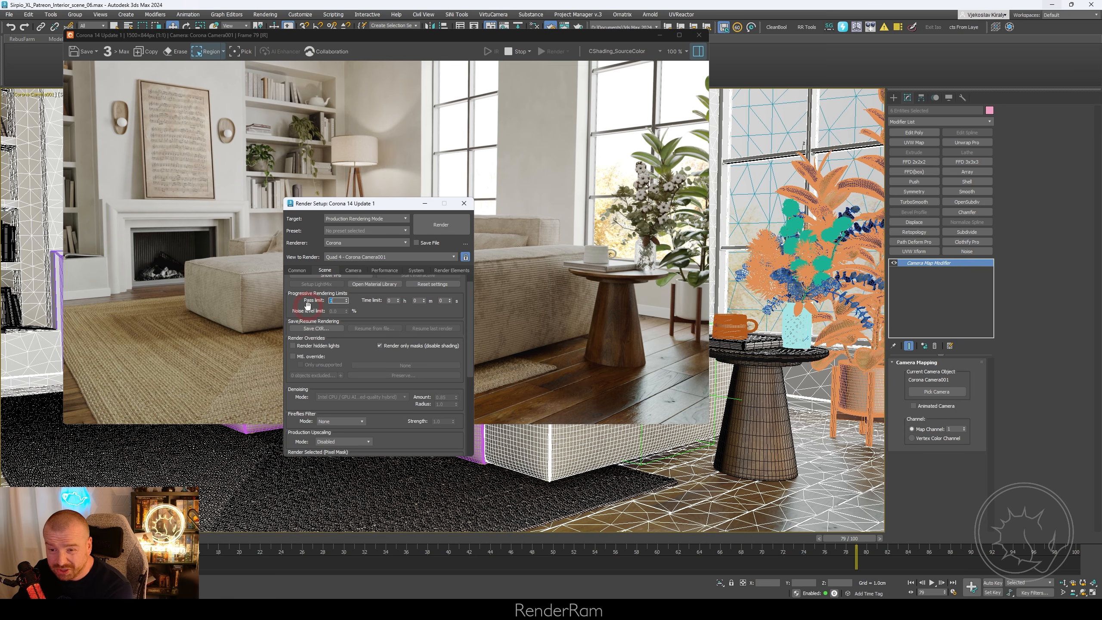
# - Examine the Corona performance settings down to the 4K Cache options and the common render output's file saving option
pyautogui.click(384, 269)
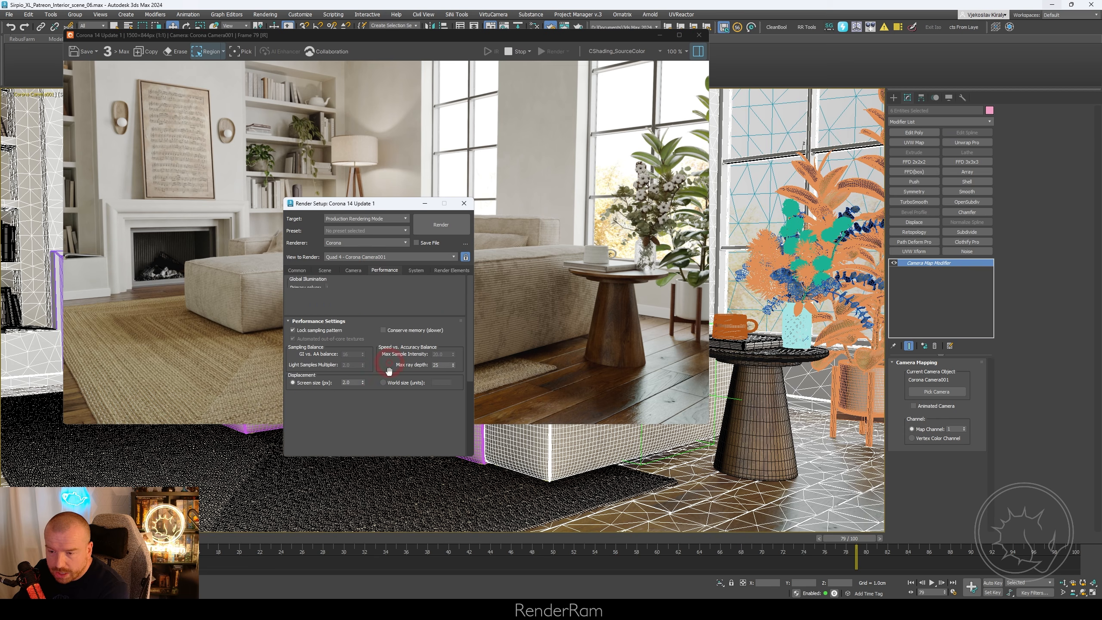
pyautogui.click(373, 413)
pyautogui.moveTo(376, 413); pyautogui.dragTo(380, 254)
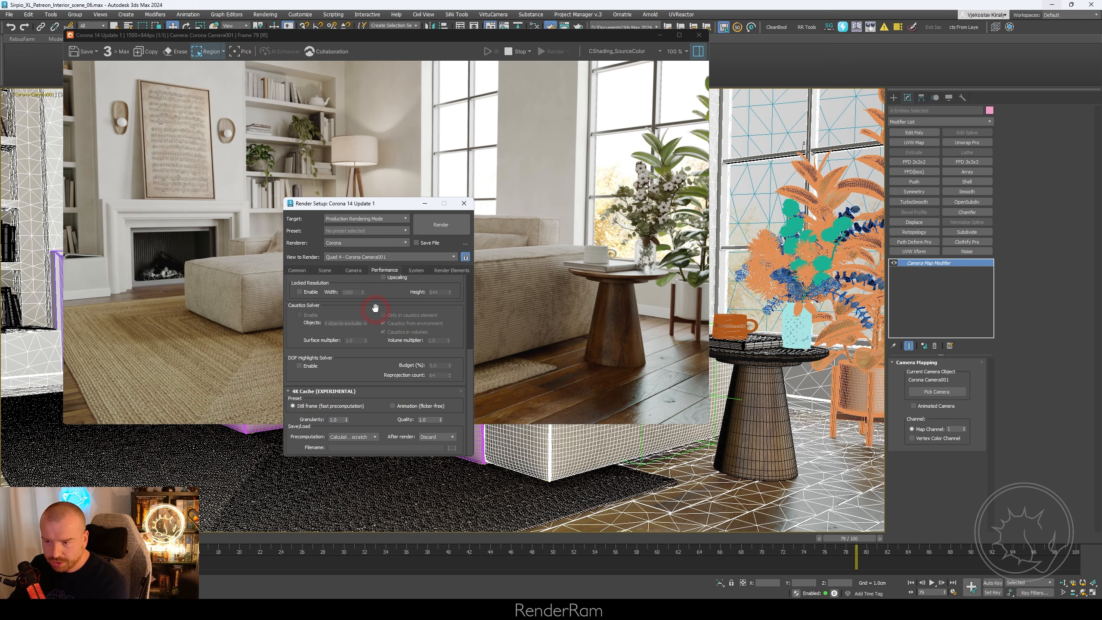
pyautogui.moveTo(375, 307); pyautogui.dragTo(373, 346)
pyautogui.moveTo(369, 287); pyautogui.dragTo(371, 345)
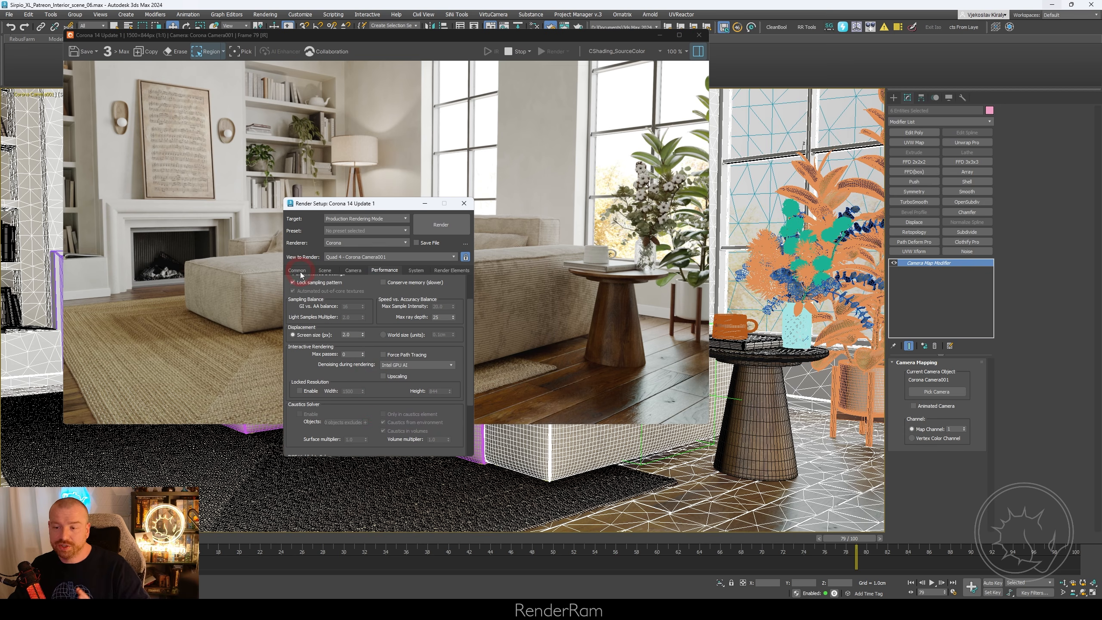
pyautogui.click(299, 270)
pyautogui.scroll(-5, 364, 375)
pyautogui.click(327, 391)
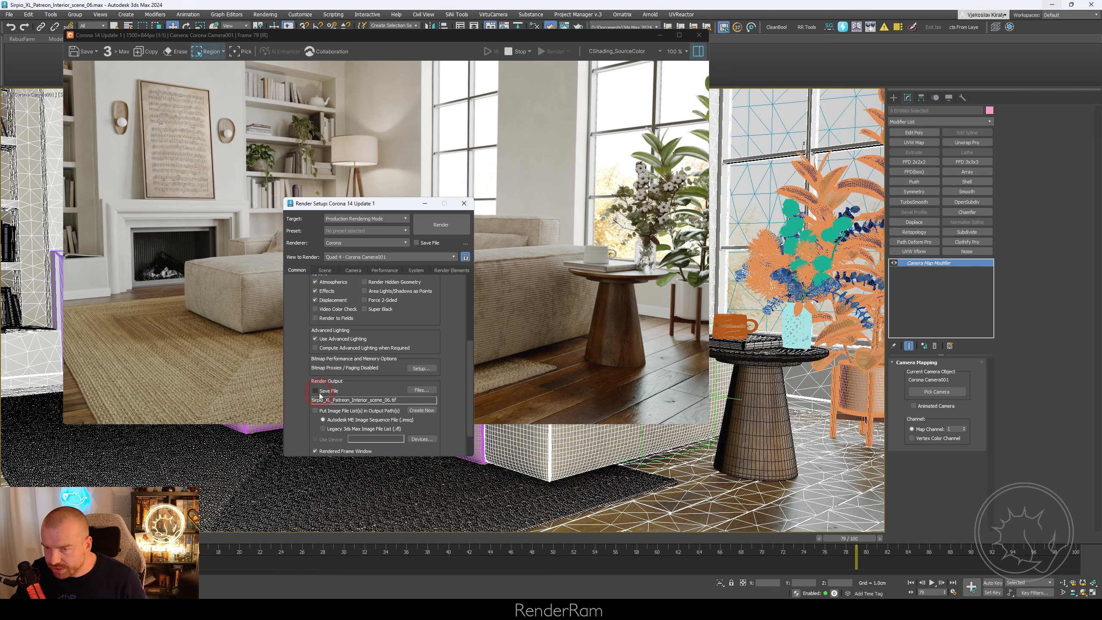
# - Set the CShading_SourceColor render element to save as a slow_zoom TIF file in the slow_zoom folder
pyautogui.click(461, 271)
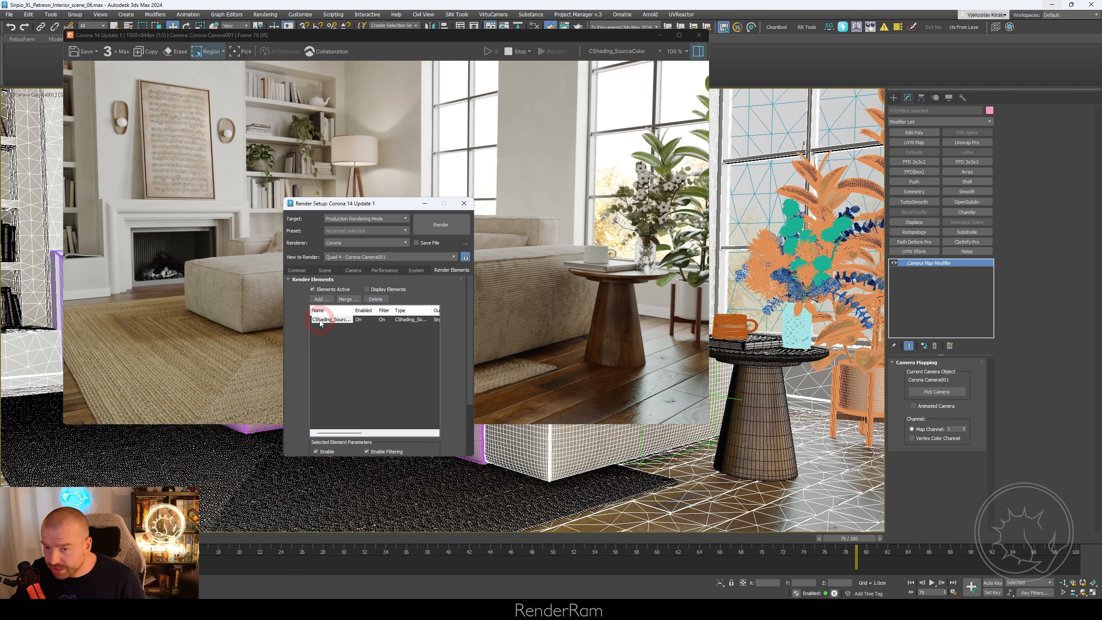
pyautogui.moveTo(450, 401); pyautogui.dragTo(456, 322)
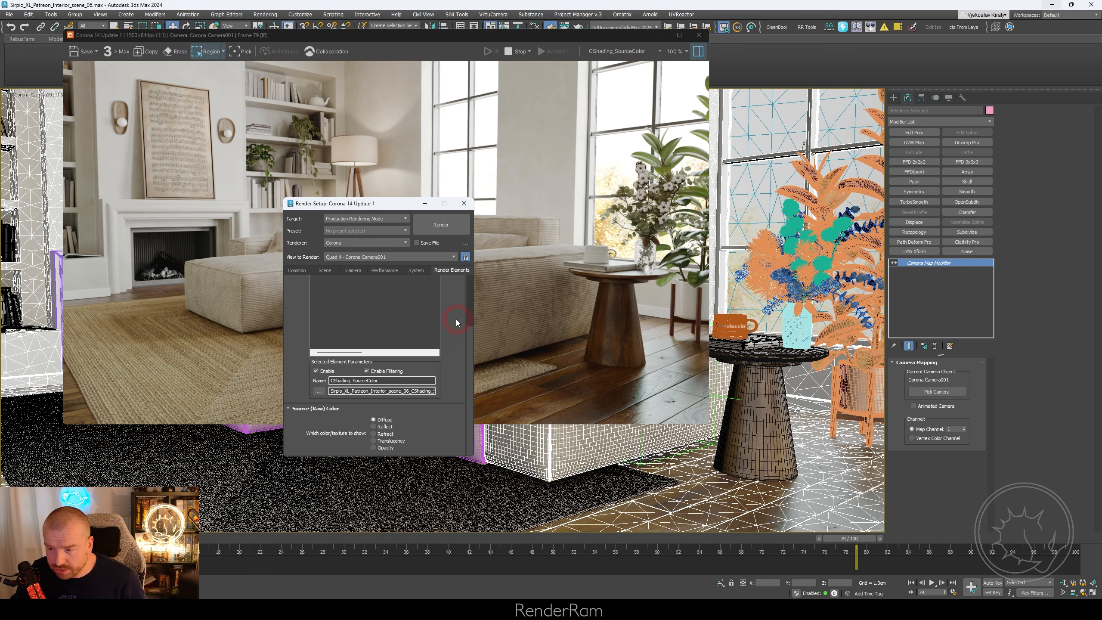
pyautogui.click(320, 392)
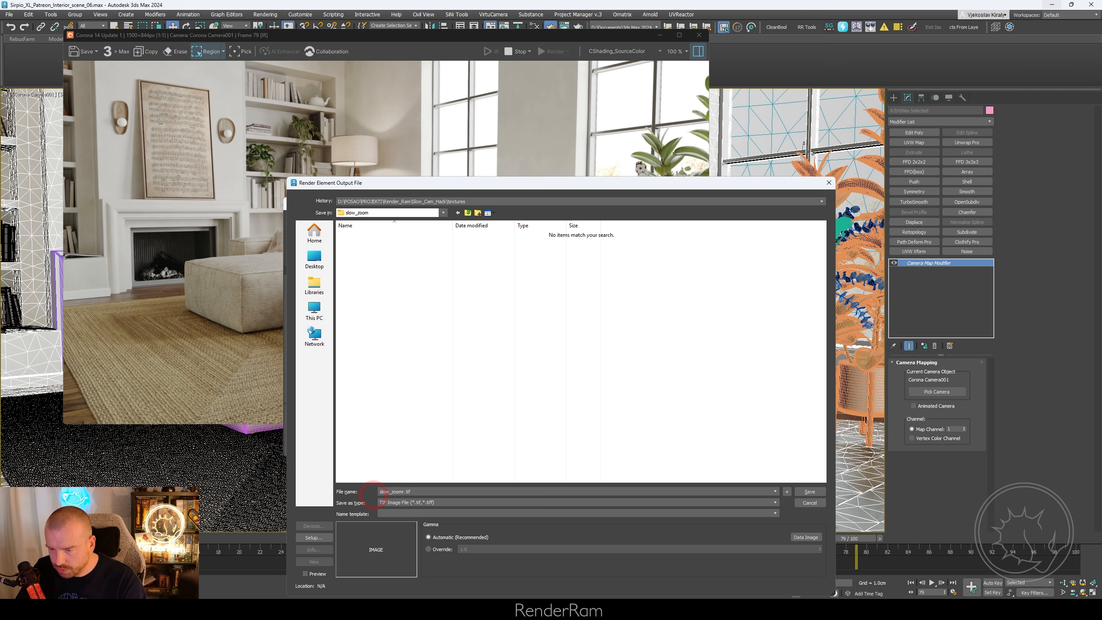
pyautogui.press('Escape')
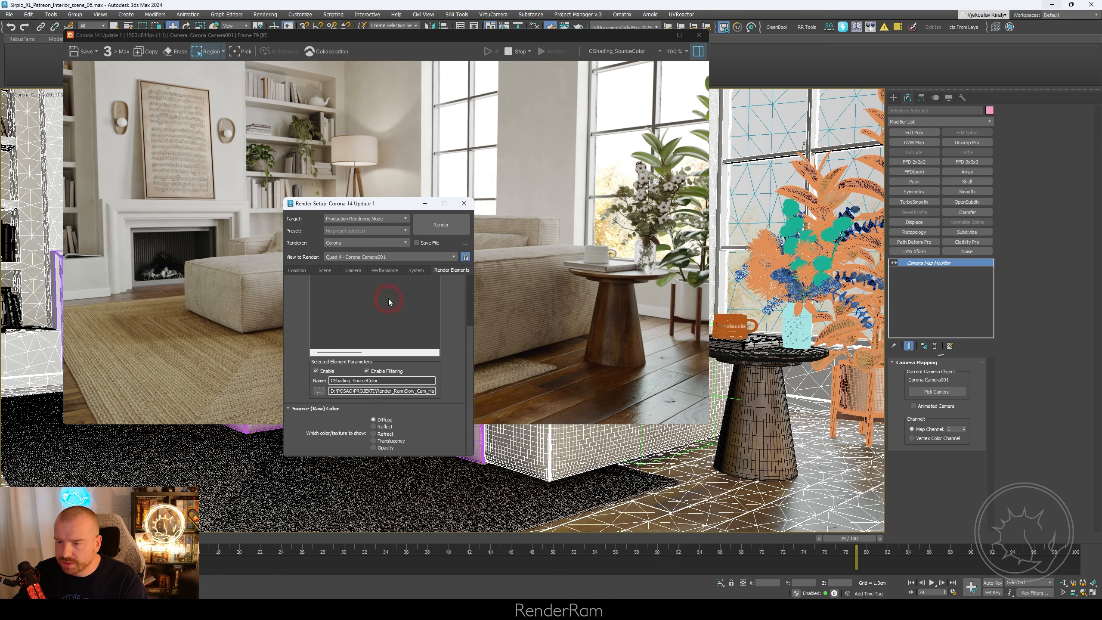
# - Set the common output size to 3840 × 2160 in the render setup
pyautogui.moveTo(453, 287); pyautogui.dragTo(445, 406)
pyautogui.click(297, 271)
pyautogui.moveTo(450, 296); pyautogui.dragTo(459, 483)
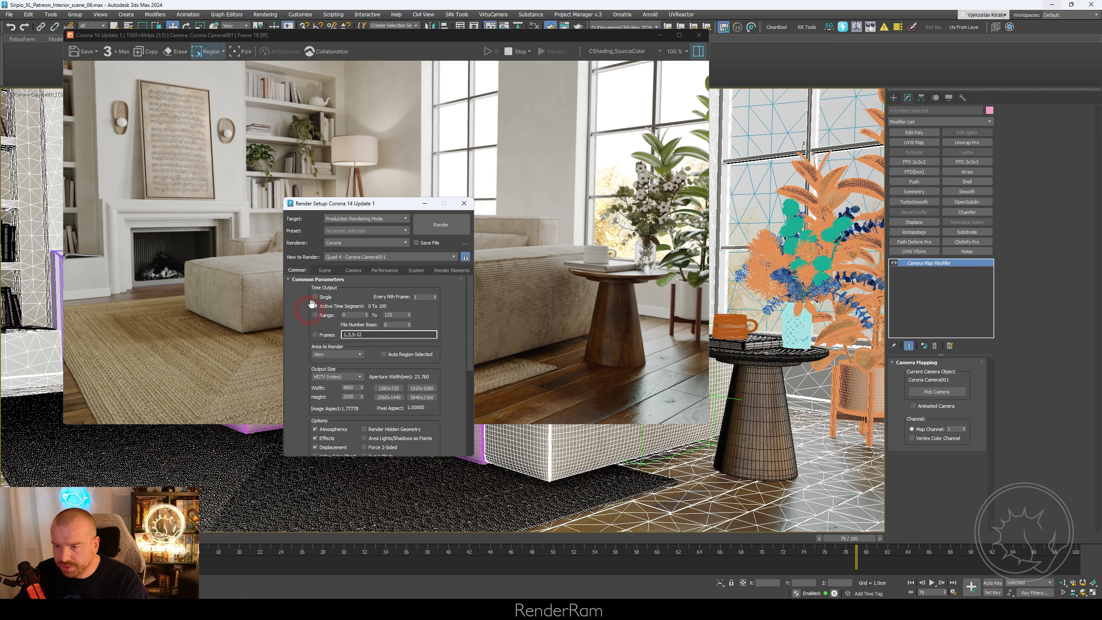
pyautogui.moveTo(388, 211); pyautogui.dragTo(324, 303)
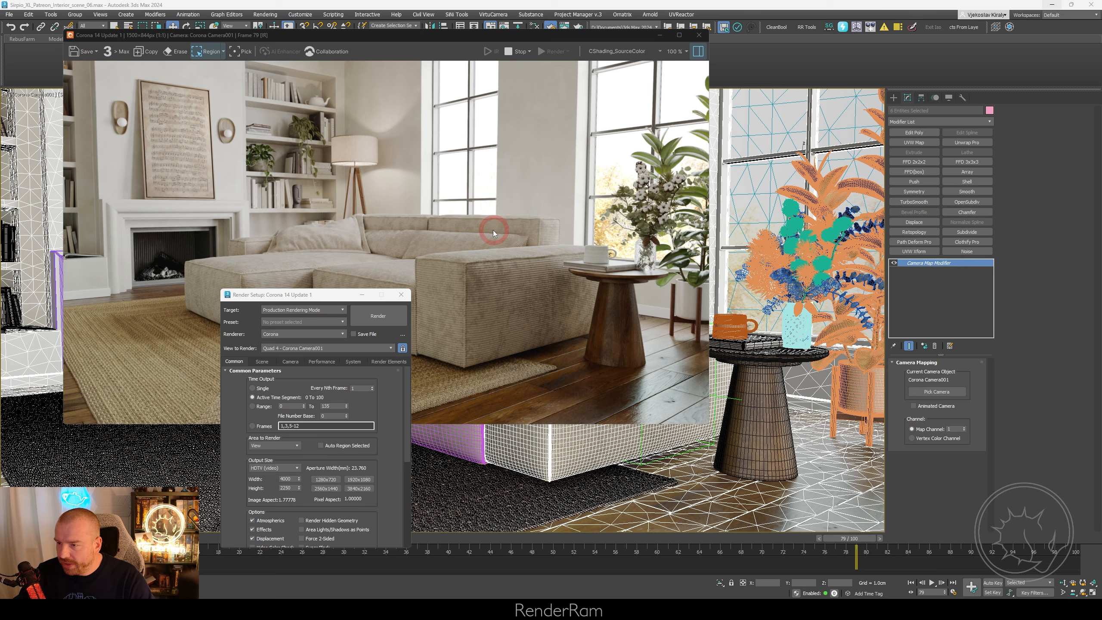
pyautogui.moveTo(313, 294); pyautogui.dragTo(464, 217)
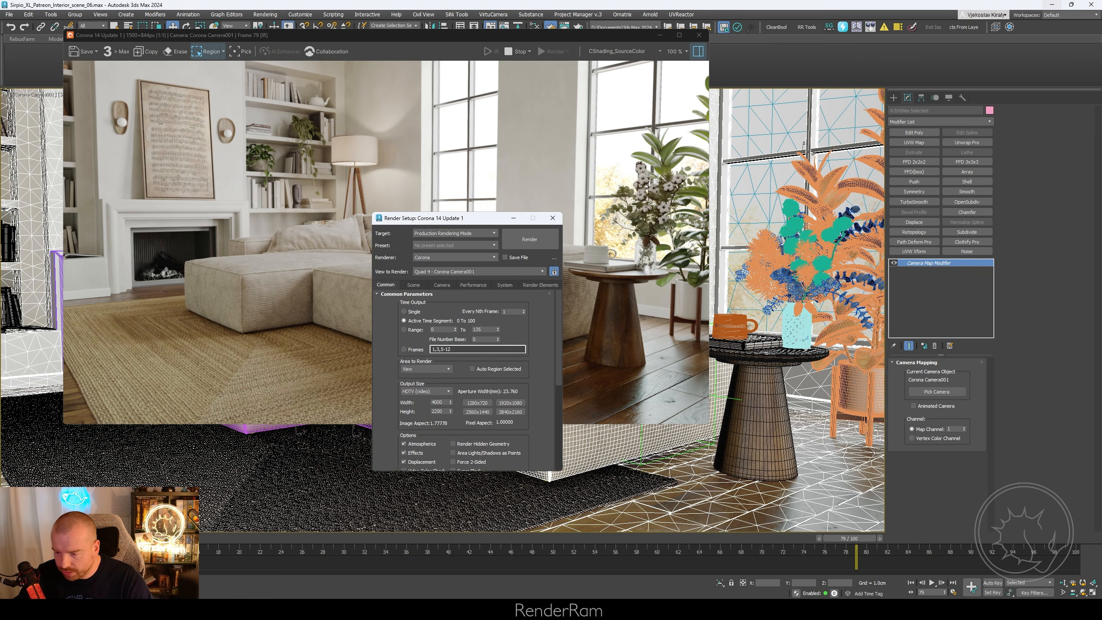
pyautogui.moveTo(445, 402); pyautogui.dragTo(403, 402)
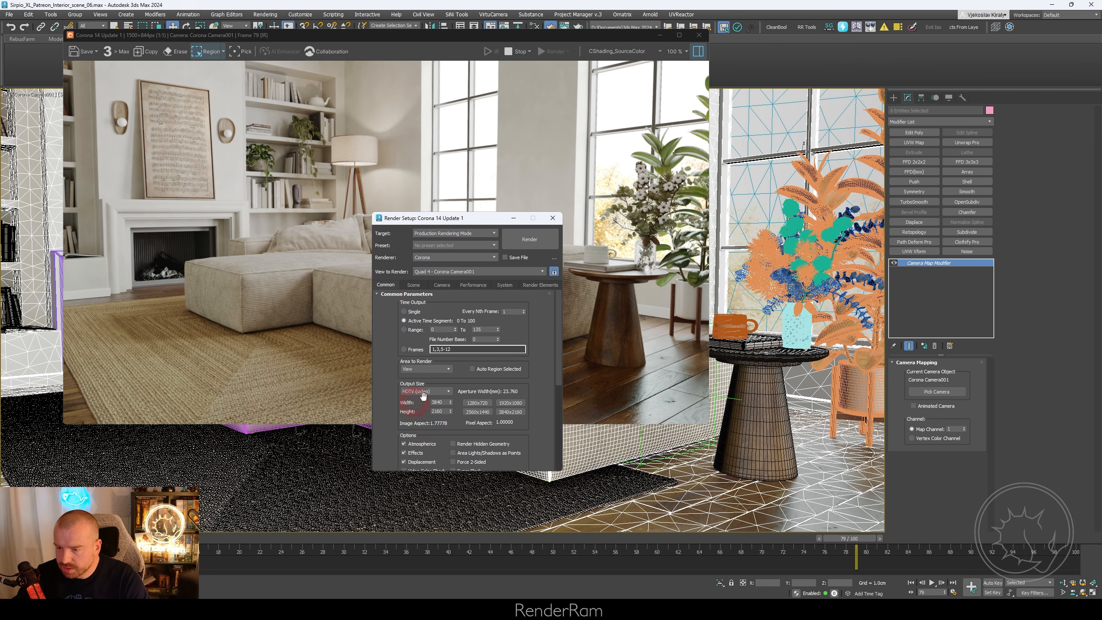
# - Start rendering the animation over the active time segment, frames 0 to 100
pyautogui.scroll(-2, 416, 383)
pyautogui.scroll(2, 410, 360)
pyautogui.click(529, 240)
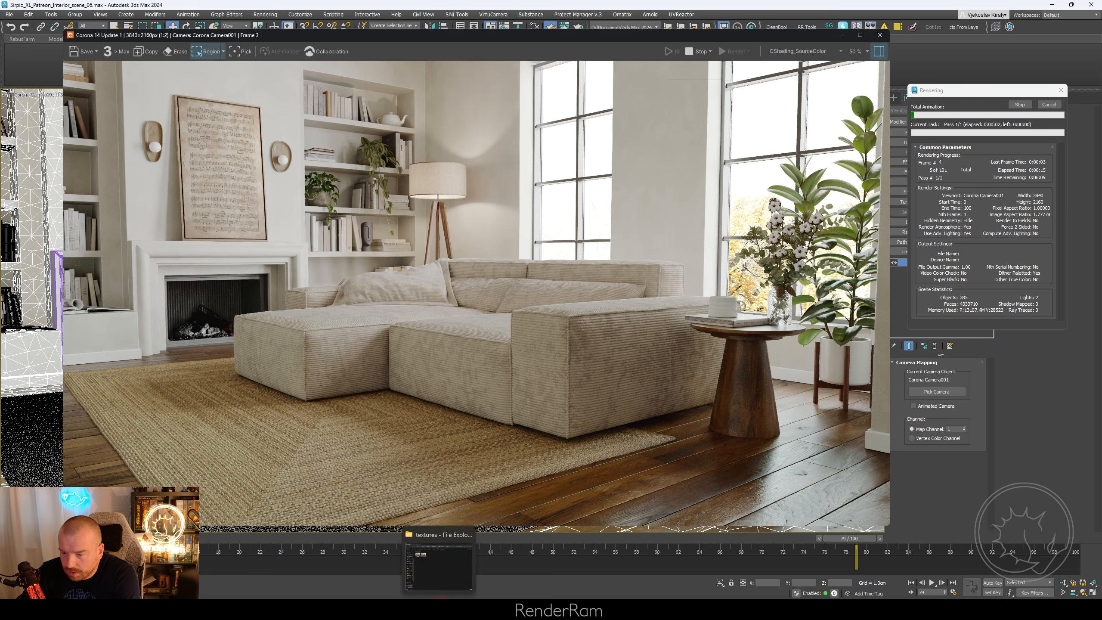
# - Switch to File Explorer, open the render folder's slow_zoom subfolder and examine the rendered frame slow_zoom0003.tif
pyautogui.click(442, 607)
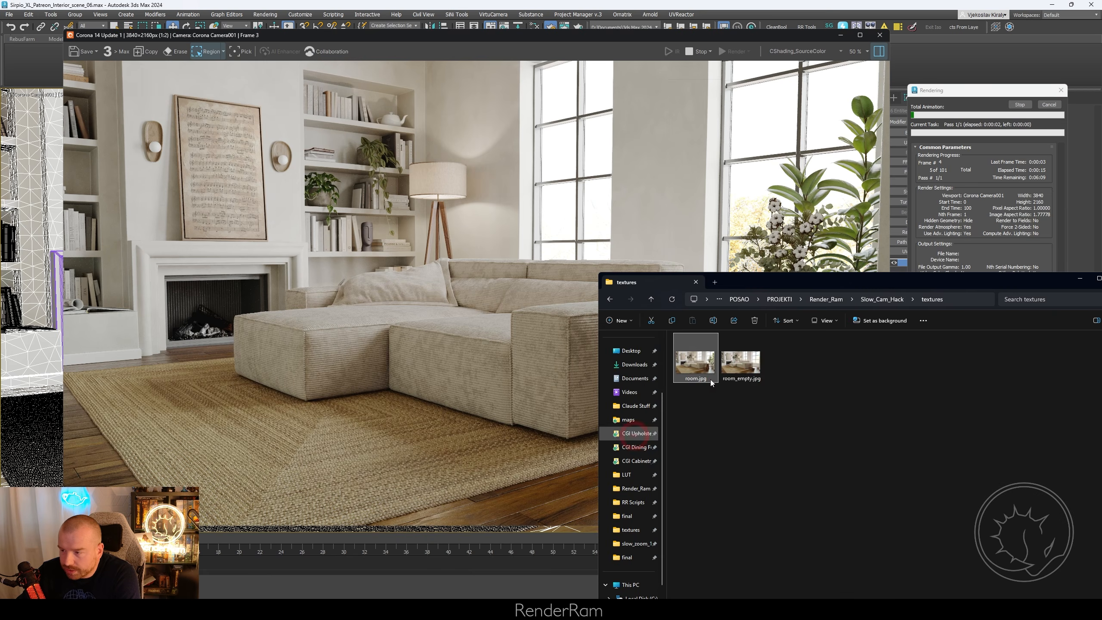
pyautogui.click(882, 299)
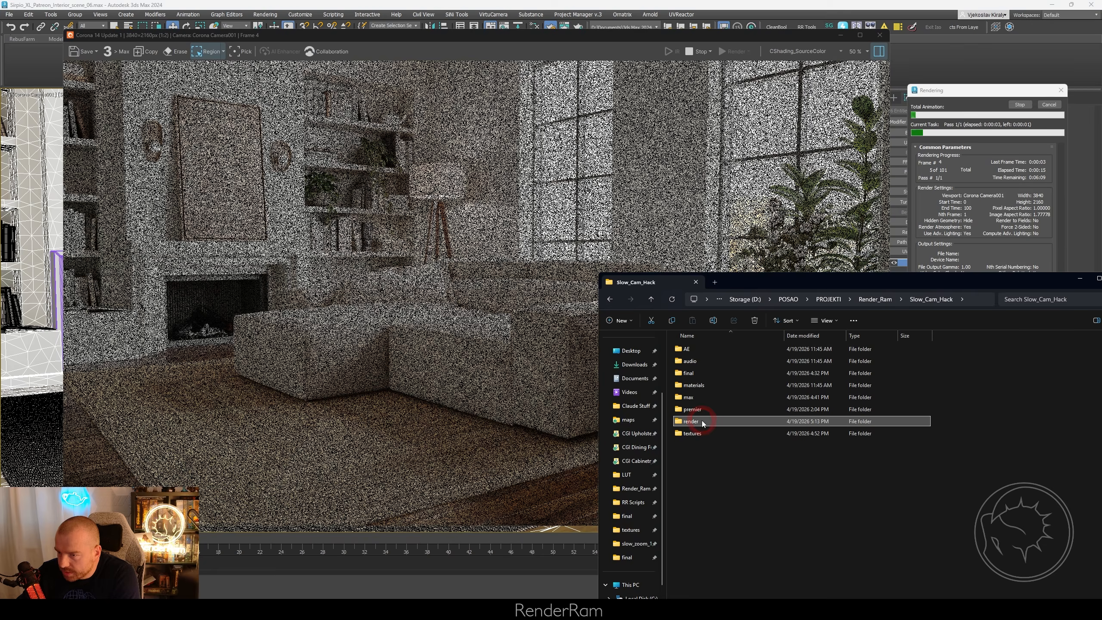
pyautogui.doubleClick(698, 421)
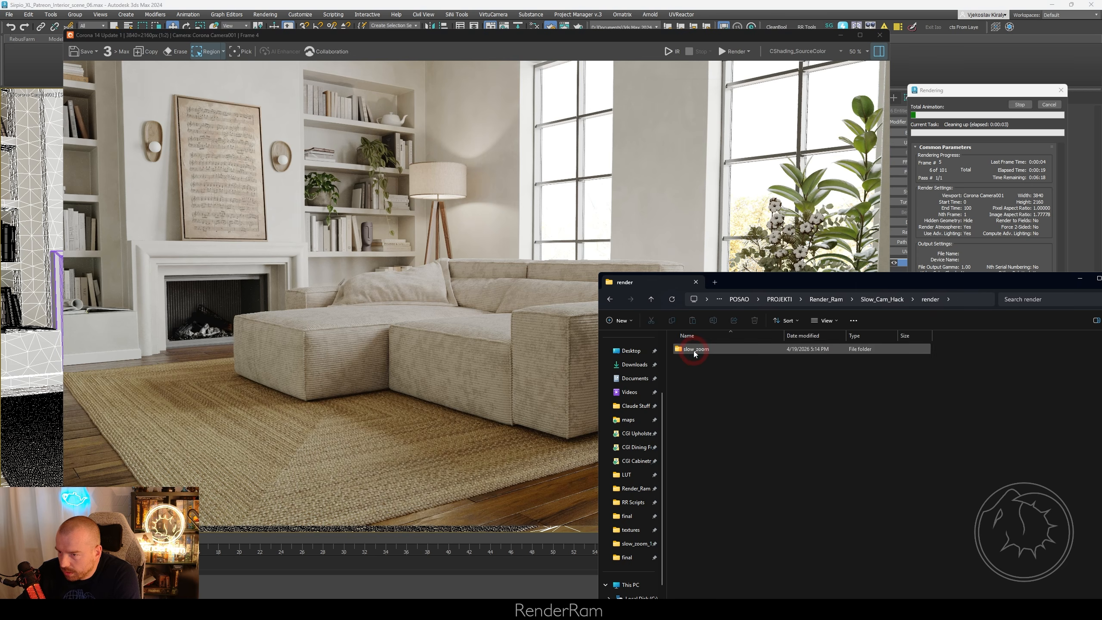
pyautogui.doubleClick(694, 354)
pyautogui.moveTo(828, 279); pyautogui.dragTo(451, 319)
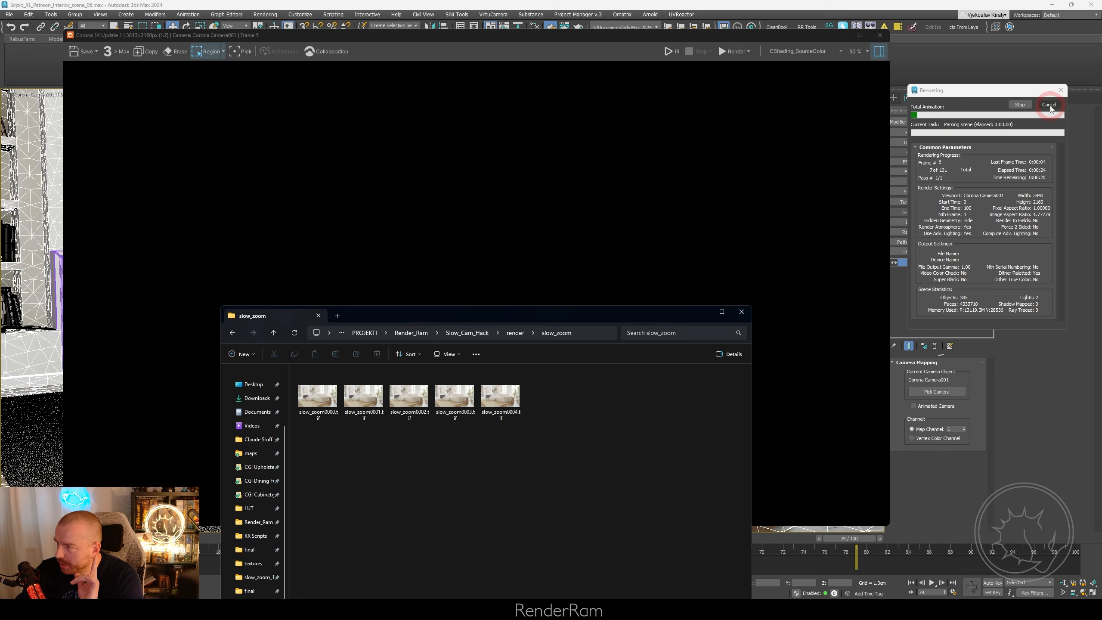
pyautogui.doubleClick(454, 395)
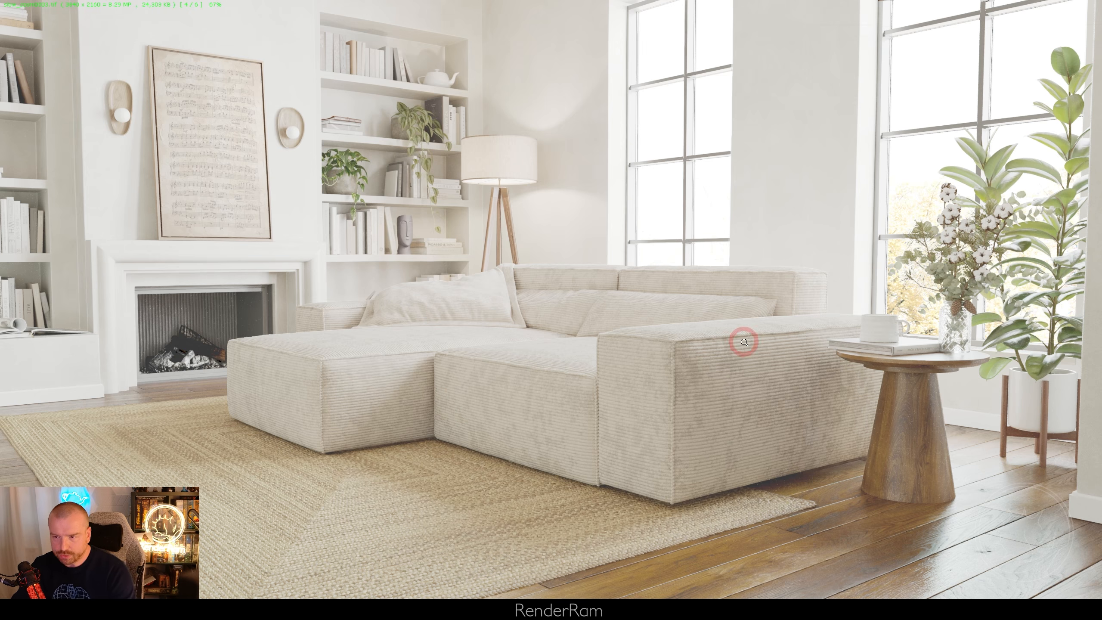
pyautogui.press('Escape')
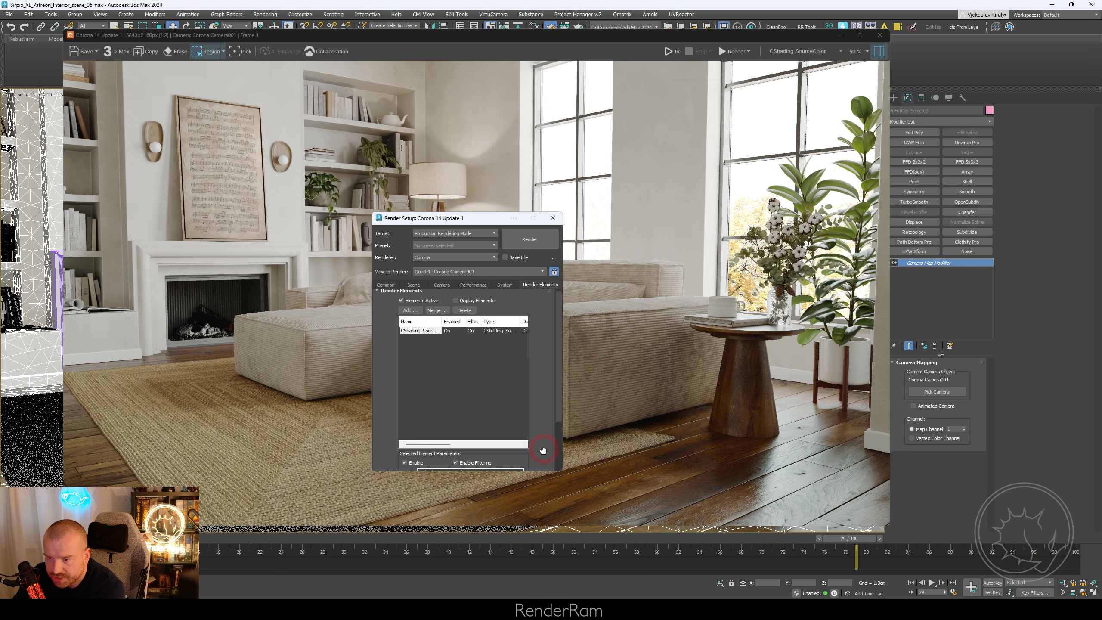
# - Save the CShading_SourceColor element's slow_zoom.tif output with the gamma override at 1.0 and restart the animation render
pyautogui.click(496, 221)
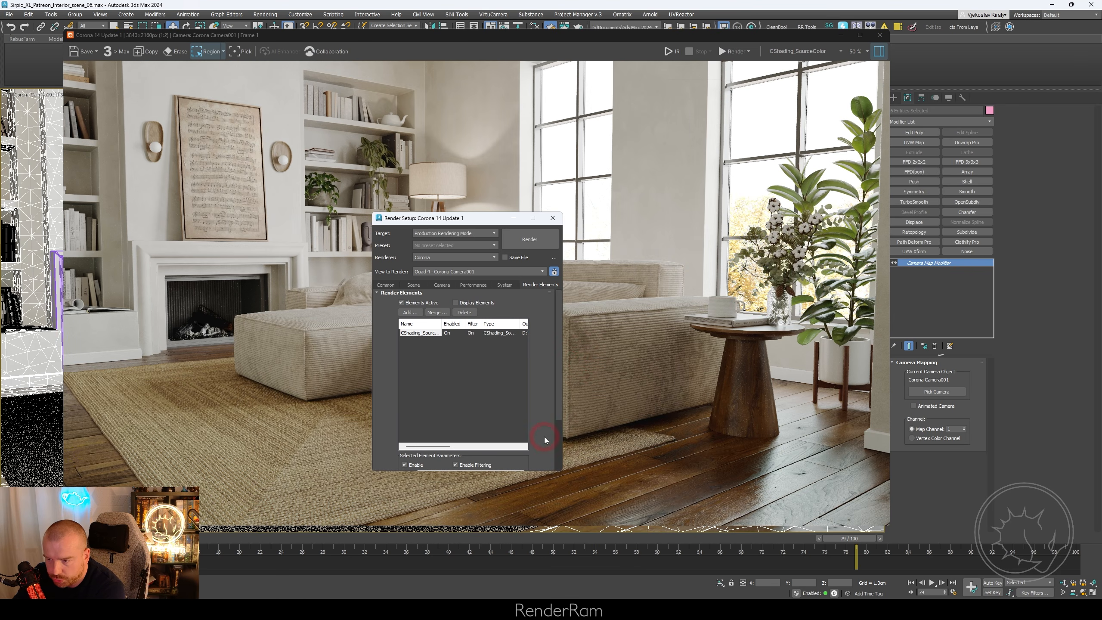
pyautogui.moveTo(544, 440); pyautogui.dragTo(528, 297)
pyautogui.click(407, 406)
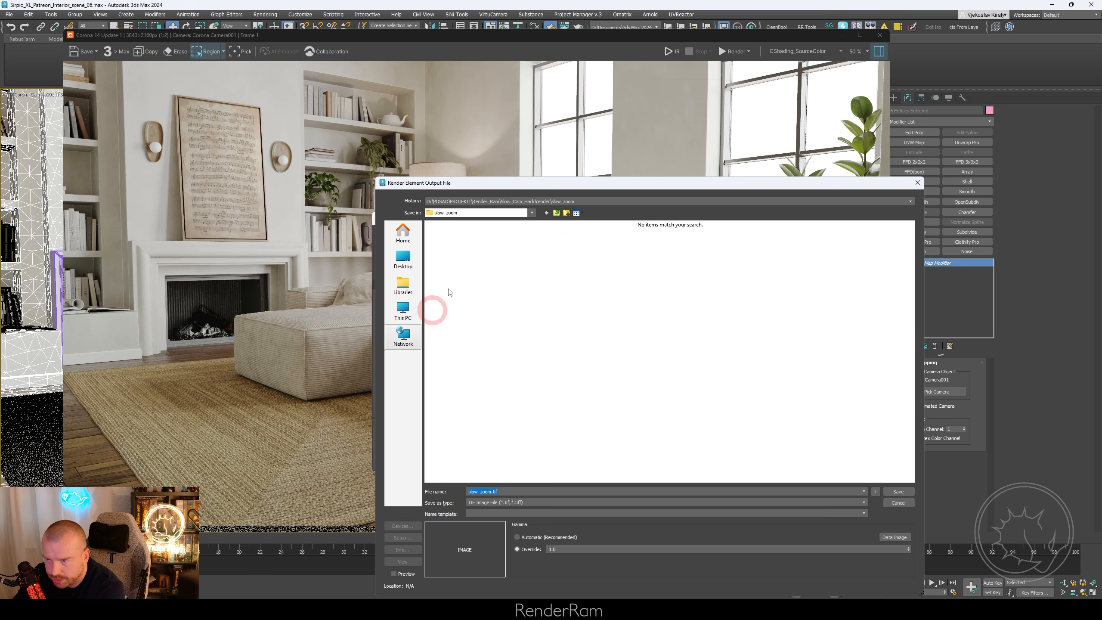
pyautogui.click(533, 540)
pyautogui.click(523, 550)
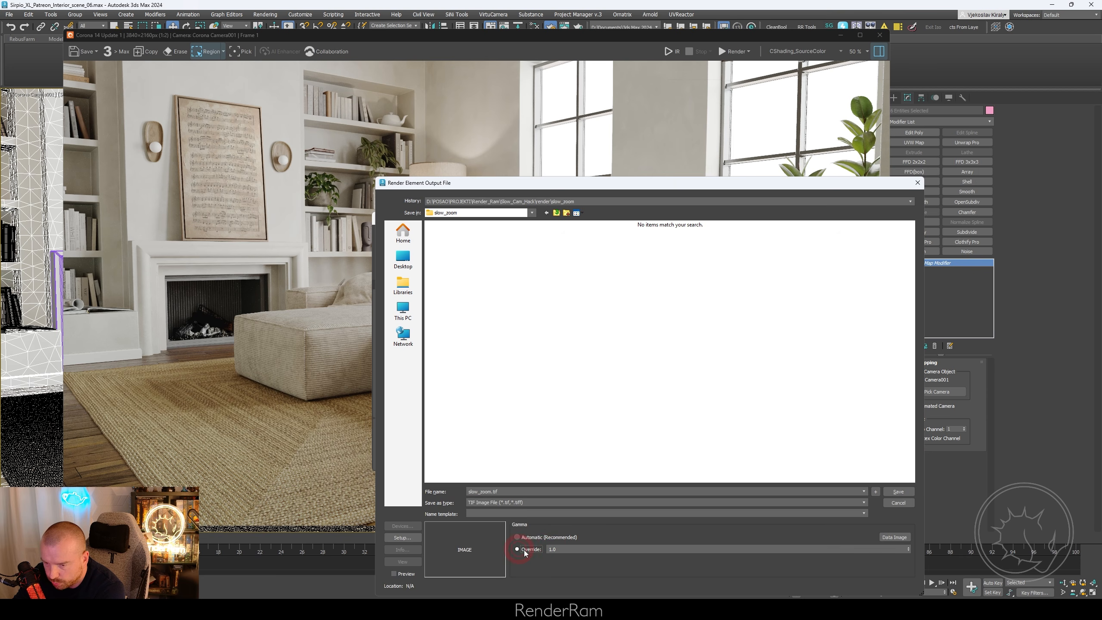
pyautogui.click(909, 493)
pyautogui.click(530, 240)
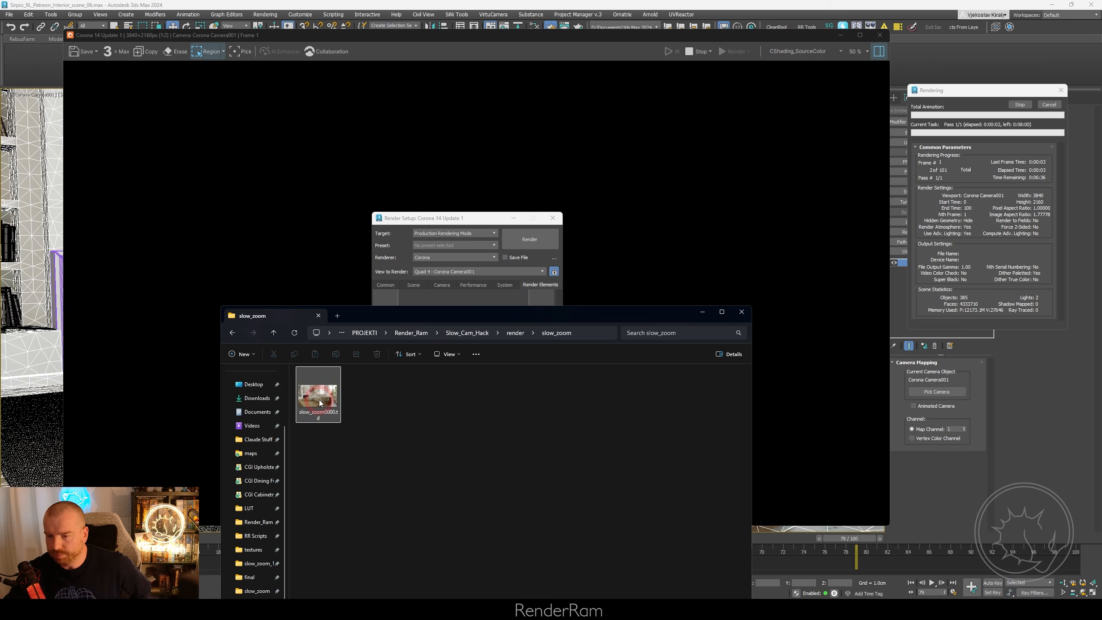
# - Examine the newly rendered frame slow_zoom0000.tif up close around the sofa and shelves
pyautogui.click(319, 400)
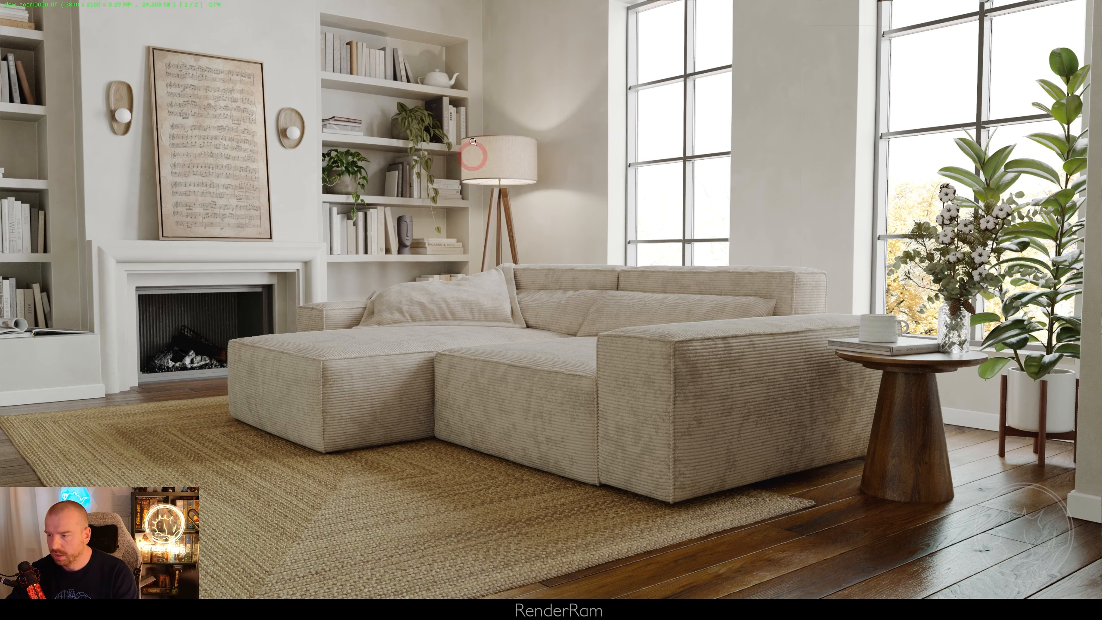
pyautogui.click(463, 264)
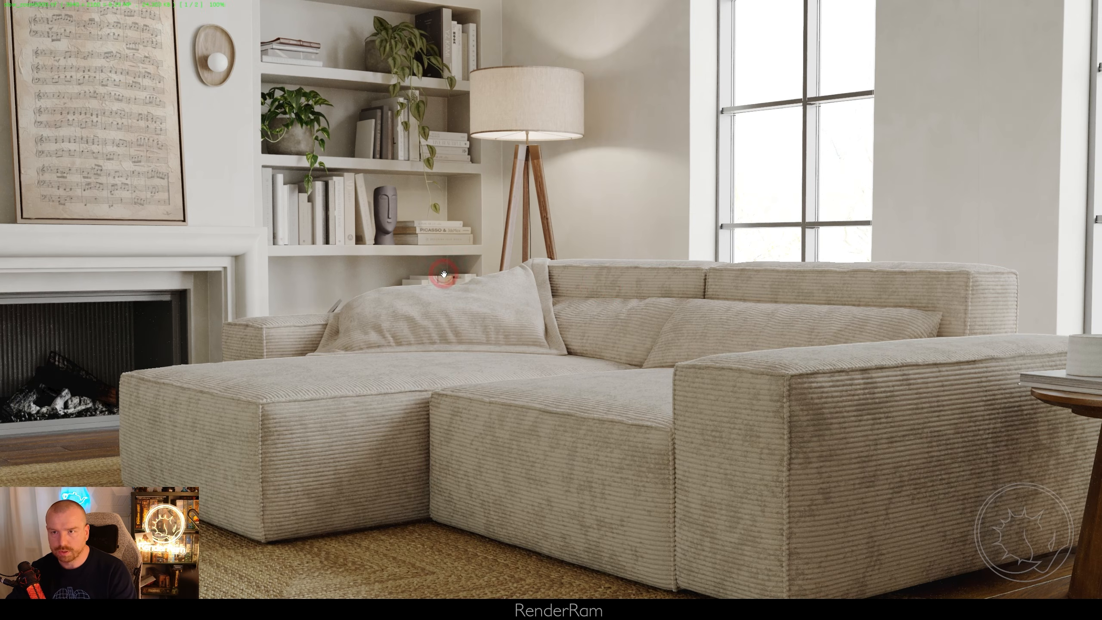
pyautogui.click(602, 285)
pyautogui.press('Escape')
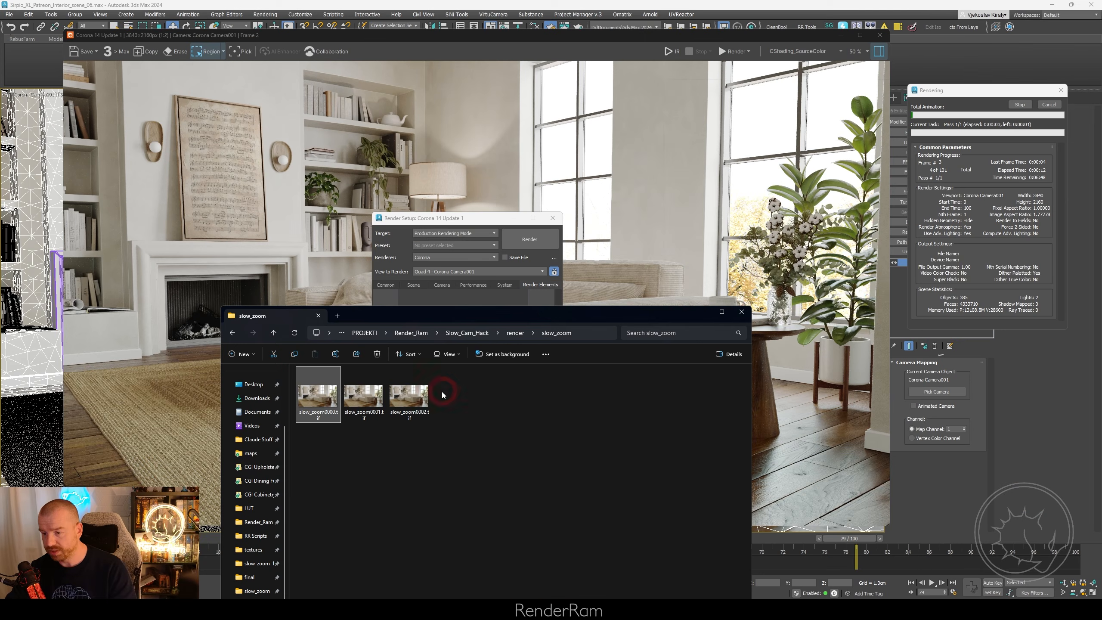